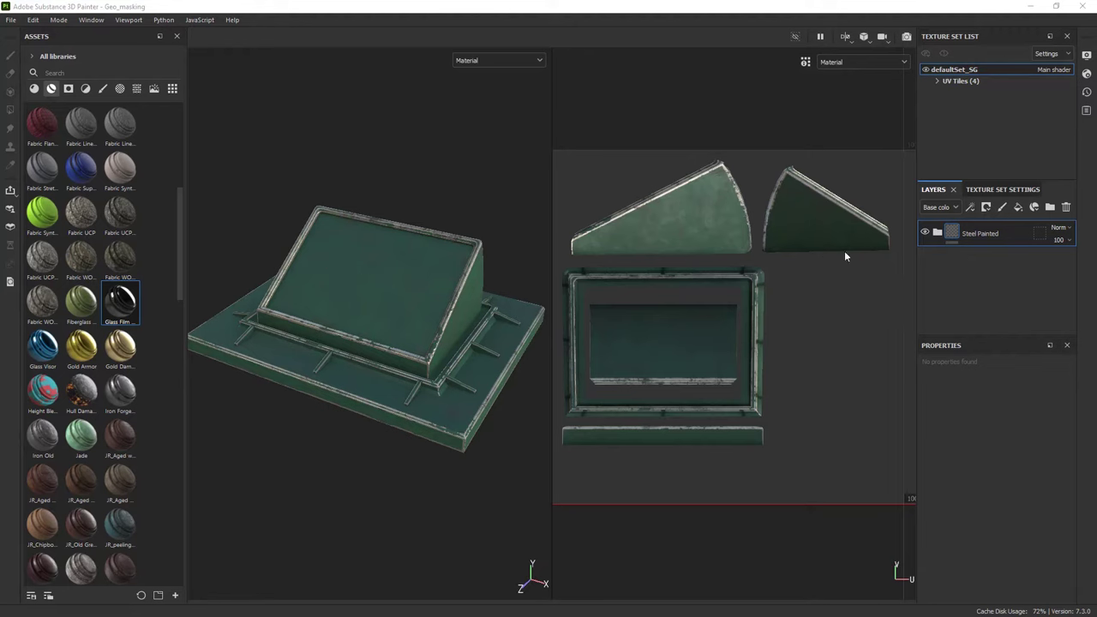
{"action": "right_click", "coordinate": [959, 232]}
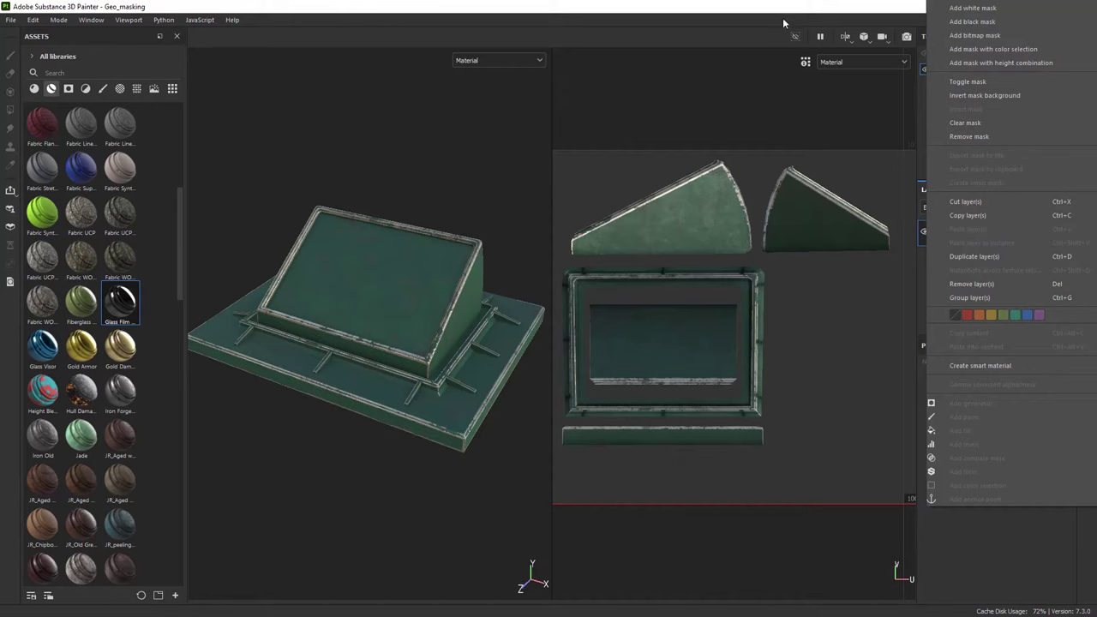
{"action": "left_click", "coordinate": [843, 124]}
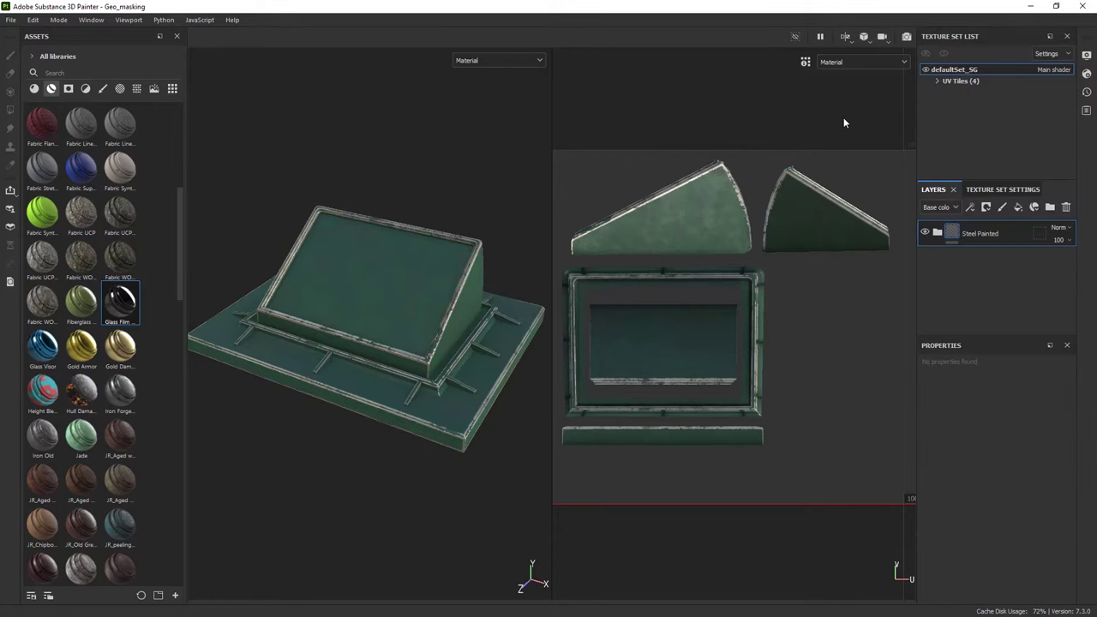
{"action": "left_click", "coordinate": [997, 191]}
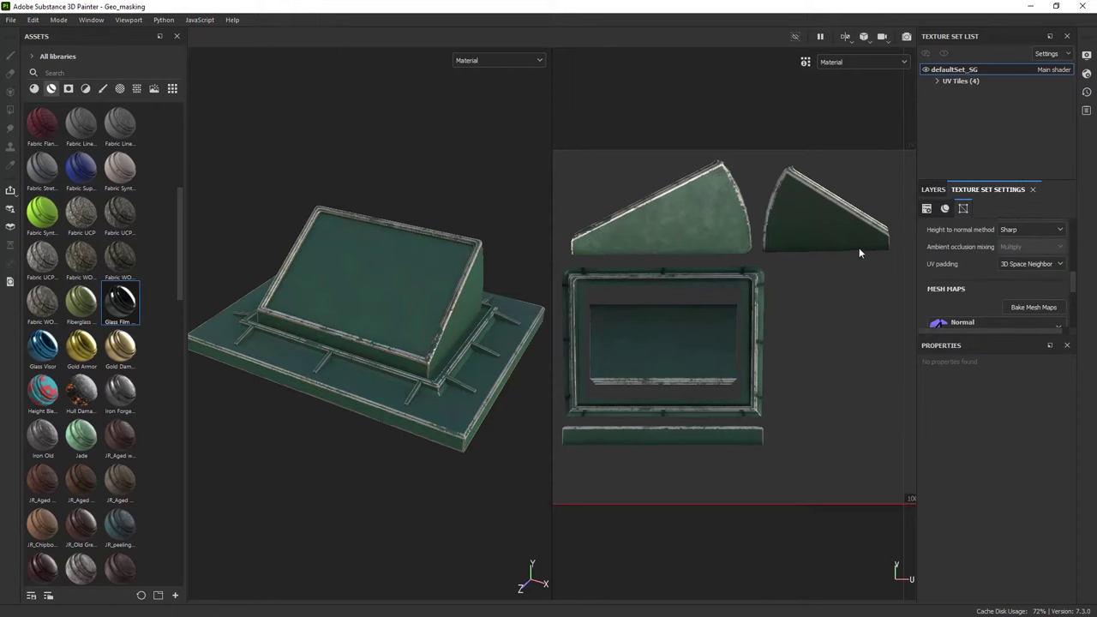
{"action": "left_click", "coordinate": [932, 189]}
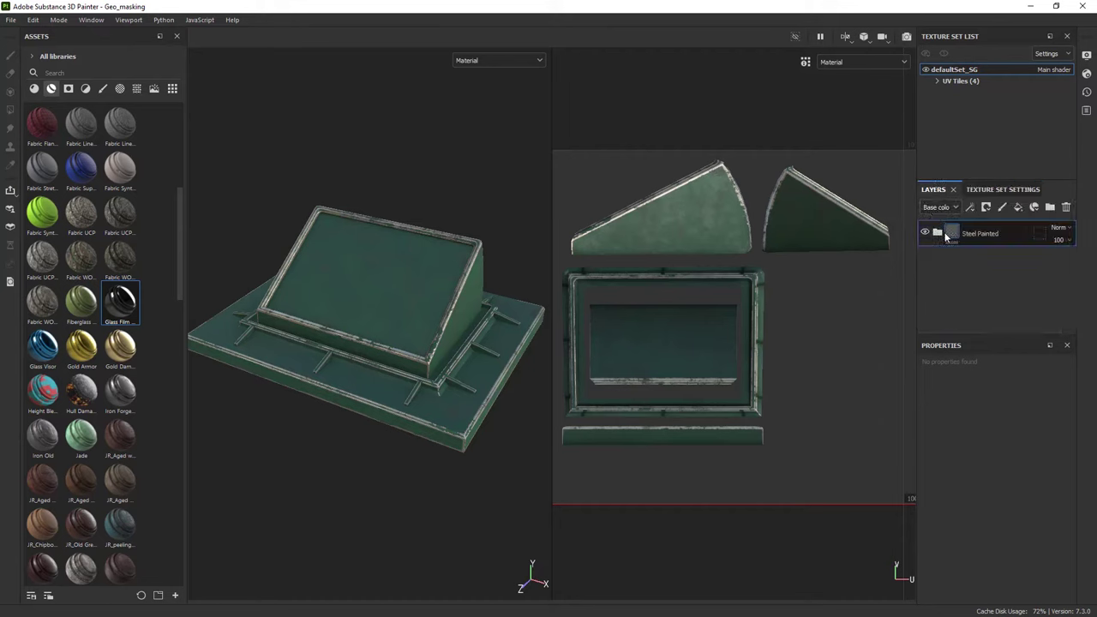
{"action": "left_click", "coordinate": [986, 208]}
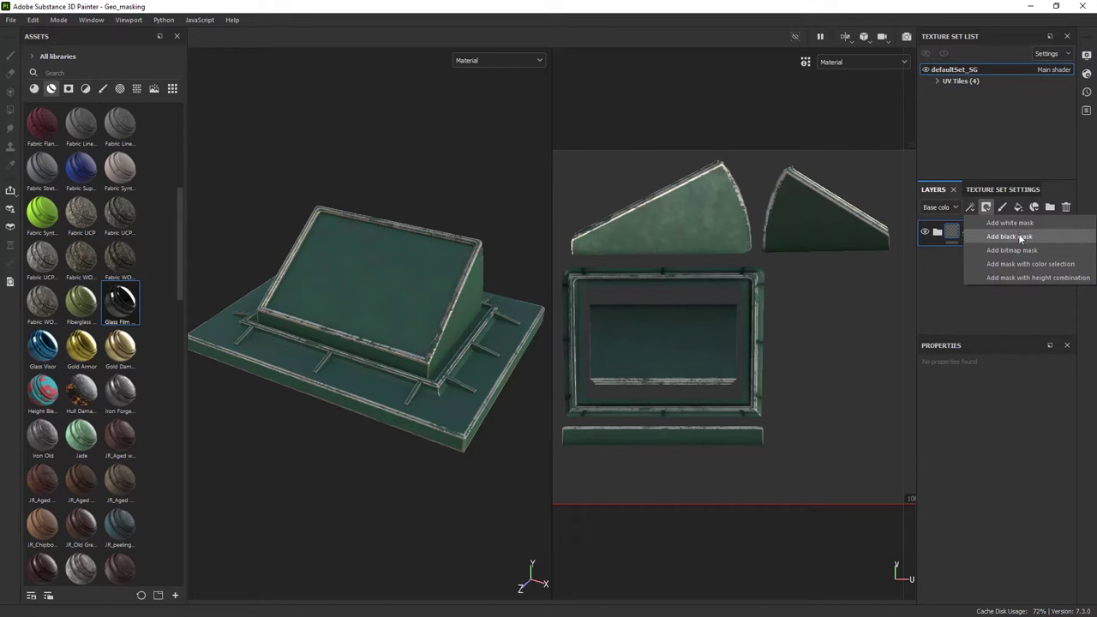
{"action": "left_click", "coordinate": [941, 274]}
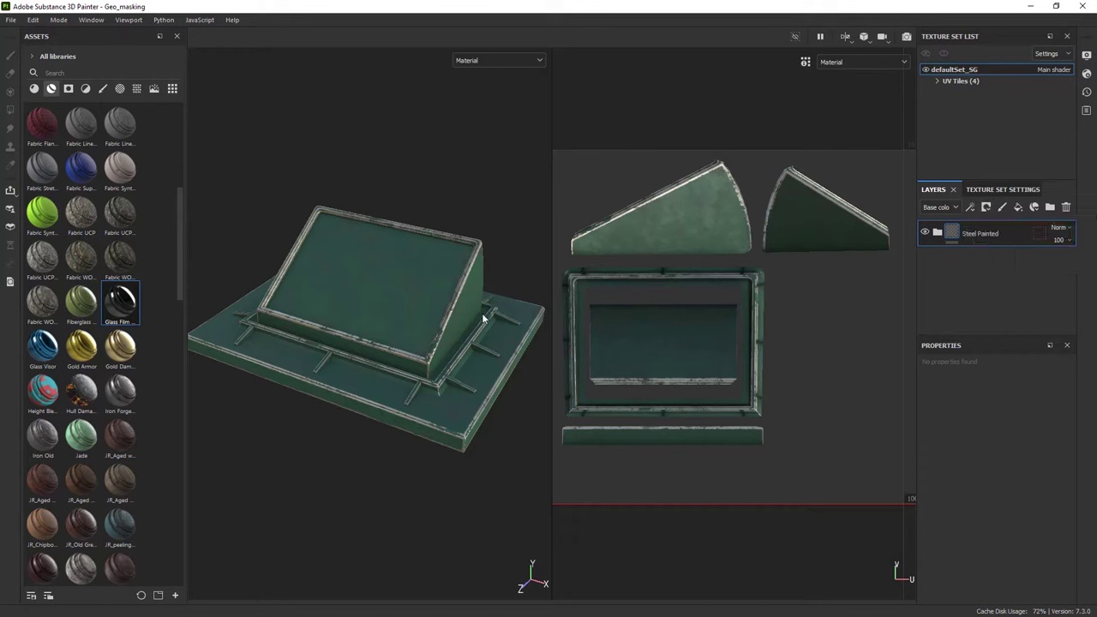
{"action": "mouse_move", "coordinate": [123, 305]}
{"action": "left_mouse_down"}
{"action": "mouse_move", "coordinate": [861, 316]}
{"action": "mouse_move", "coordinate": [910, 245]}
{"action": "mouse_move", "coordinate": [976, 226]}
{"action": "left_mouse_up"}
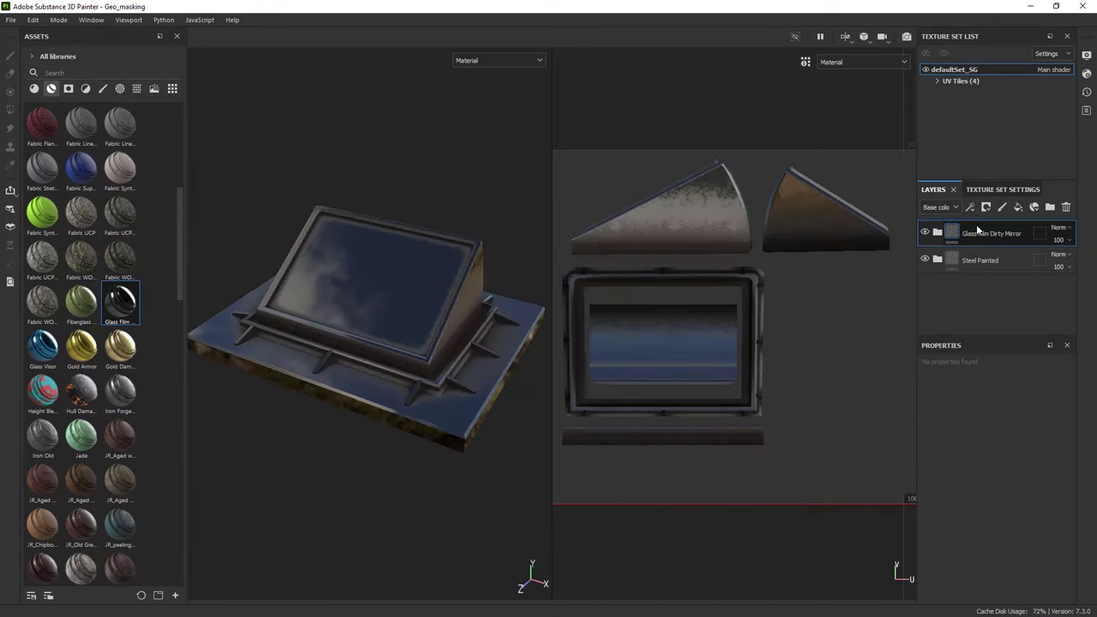
Add a black mask to the Glass Film Dirty Mirror layer so the green steel shows again
{"action": "right_click", "coordinate": [981, 232]}
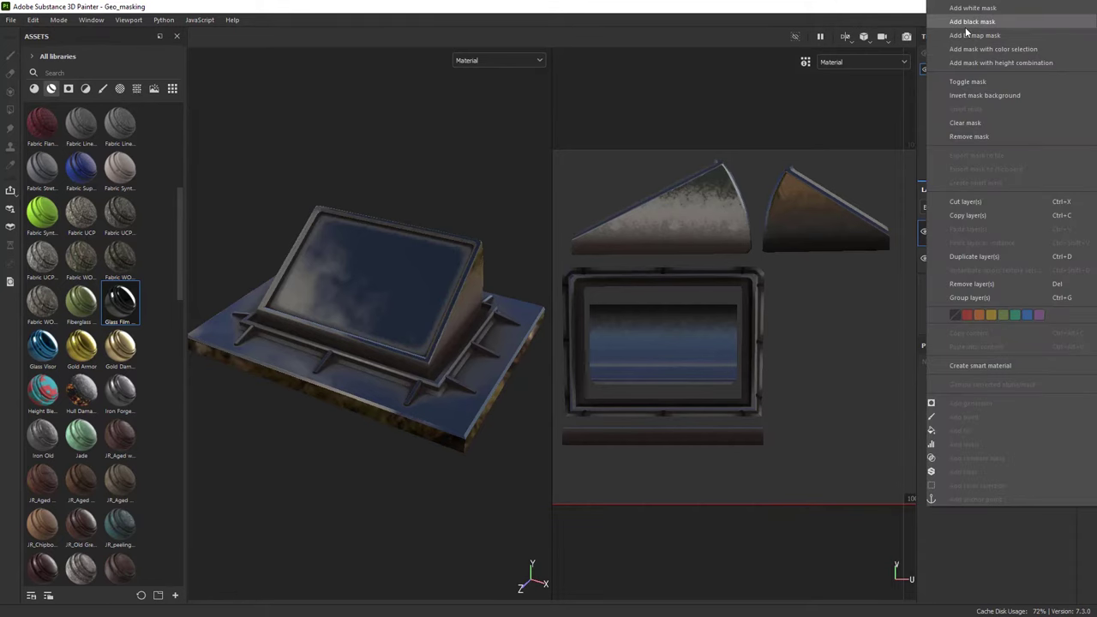
{"action": "left_click", "coordinate": [968, 23]}
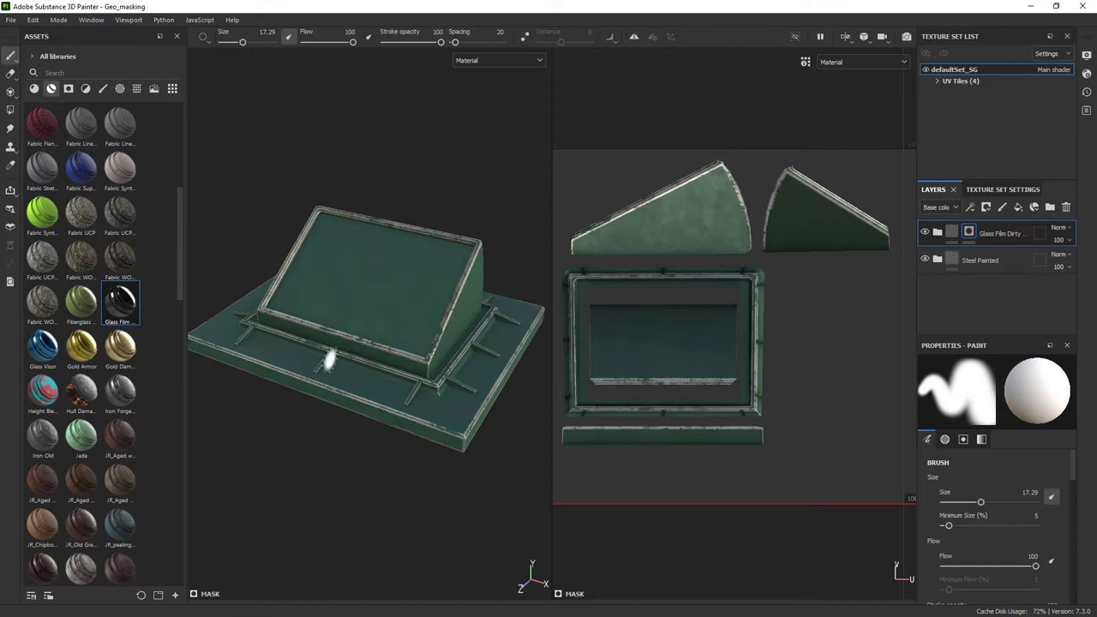
Paint the glass mask white across the monitor's screen rectangle, leaving the frame green steel
{"action": "key", "text": "alt"}
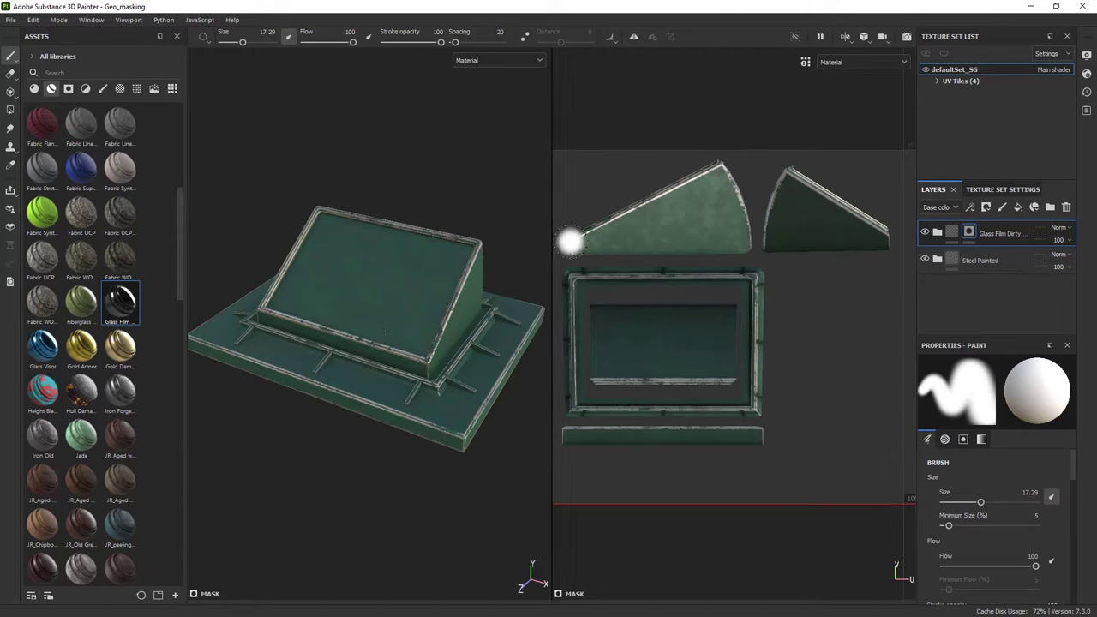
{"action": "right_click_drag", "start_coordinate": [397, 283], "coordinate": [508, 324], "text": "alt"}
{"action": "mouse_move", "coordinate": [416, 306]}
{"action": "left_mouse_down", "text": "alt"}
{"action": "mouse_move", "coordinate": [403, 379]}
{"action": "mouse_move", "coordinate": [448, 337]}
{"action": "mouse_move", "coordinate": [424, 448]}
{"action": "mouse_move", "coordinate": [210, 390]}
{"action": "mouse_move", "coordinate": [240, 324]}
{"action": "mouse_move", "coordinate": [276, 283]}
{"action": "mouse_move", "coordinate": [265, 265]}
{"action": "mouse_move", "coordinate": [360, 290]}
{"action": "mouse_move", "coordinate": [454, 295]}
{"action": "left_mouse_up", "text": "alt"}
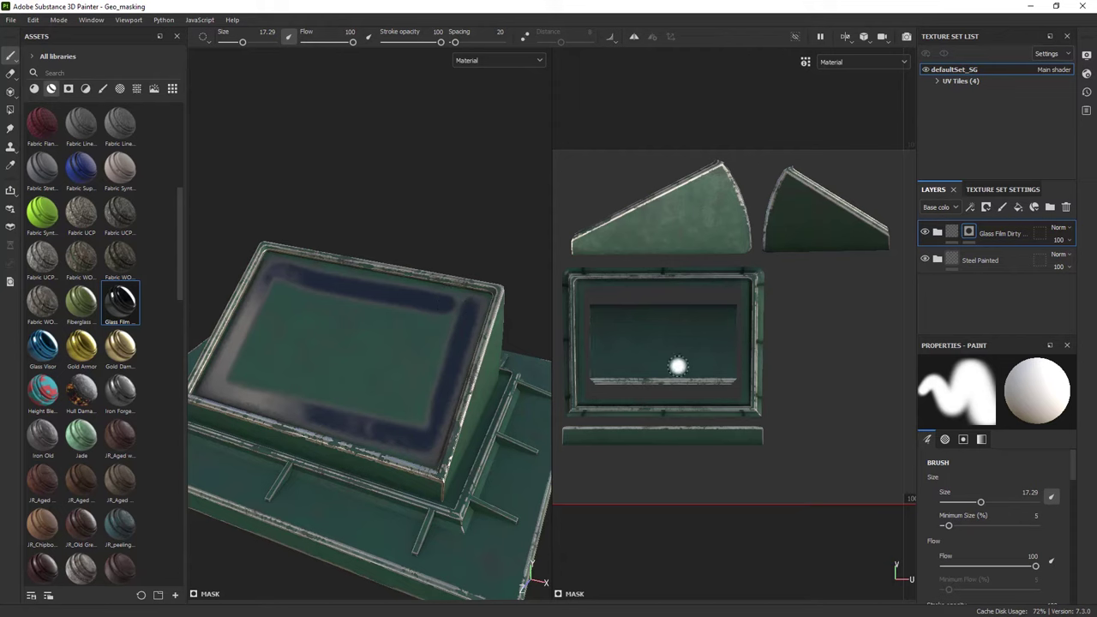
{"action": "scroll", "coordinate": [708, 353], "scroll_direction": "down", "scroll_amount": 1}
{"action": "middle_click_drag", "start_coordinate": [776, 372], "coordinate": [856, 385]}
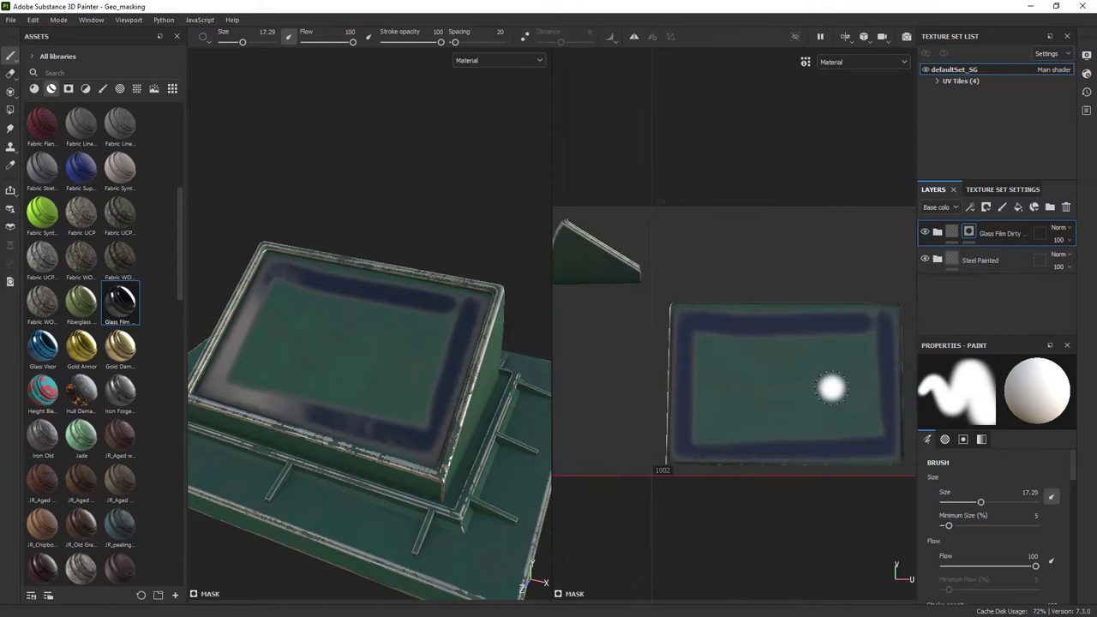
{"action": "mouse_move", "coordinate": [857, 384]}
{"action": "left_mouse_down"}
{"action": "mouse_move", "coordinate": [861, 346]}
{"action": "mouse_move", "coordinate": [876, 351]}
{"action": "mouse_move", "coordinate": [859, 336]}
{"action": "mouse_move", "coordinate": [871, 350]}
{"action": "mouse_move", "coordinate": [874, 327]}
{"action": "mouse_move", "coordinate": [704, 324]}
{"action": "mouse_move", "coordinate": [707, 443]}
{"action": "mouse_move", "coordinate": [882, 445]}
{"action": "mouse_move", "coordinate": [881, 428]}
{"action": "mouse_move", "coordinate": [708, 418]}
{"action": "mouse_move", "coordinate": [706, 336]}
{"action": "mouse_move", "coordinate": [858, 348]}
{"action": "mouse_move", "coordinate": [885, 406]}
{"action": "mouse_move", "coordinate": [815, 334]}
{"action": "mouse_move", "coordinate": [790, 330]}
{"action": "mouse_move", "coordinate": [803, 355]}
{"action": "mouse_move", "coordinate": [761, 369]}
{"action": "mouse_move", "coordinate": [762, 399]}
{"action": "mouse_move", "coordinate": [720, 408]}
{"action": "mouse_move", "coordinate": [852, 415]}
{"action": "mouse_move", "coordinate": [705, 426]}
{"action": "left_mouse_up"}
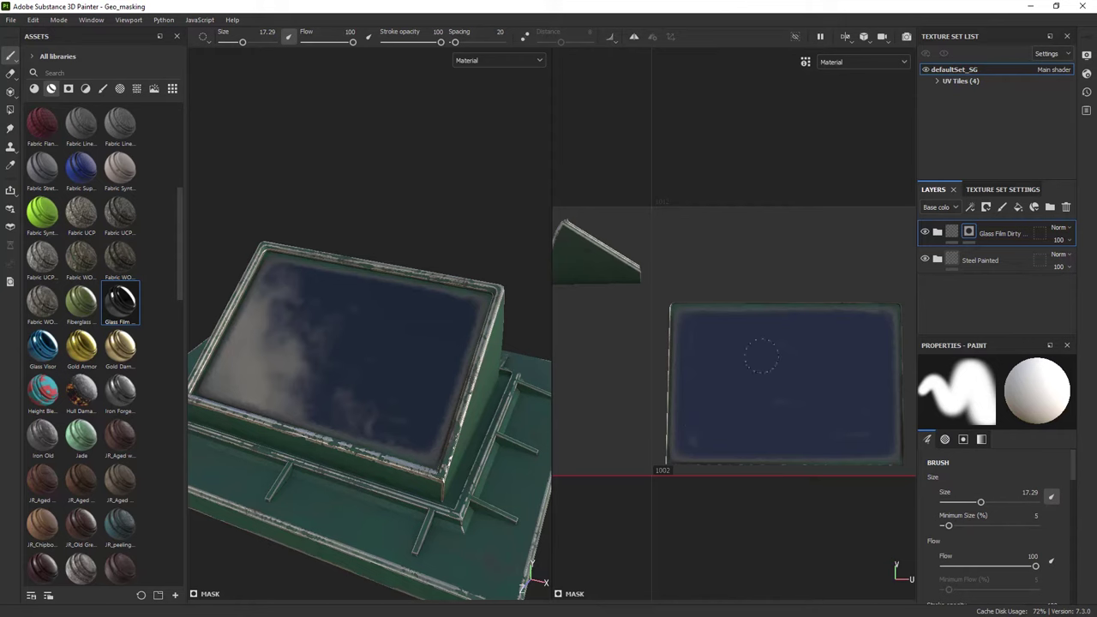
{"action": "mouse_move", "coordinate": [868, 338]}
{"action": "left_mouse_down"}
{"action": "mouse_move", "coordinate": [875, 309]}
{"action": "mouse_move", "coordinate": [805, 304]}
{"action": "mouse_move", "coordinate": [845, 317]}
{"action": "left_mouse_up"}
{"action": "mouse_move", "coordinate": [679, 328]}
{"action": "left_mouse_down"}
{"action": "mouse_move", "coordinate": [685, 459]}
{"action": "mouse_move", "coordinate": [884, 470]}
{"action": "mouse_move", "coordinate": [904, 460]}
{"action": "mouse_move", "coordinate": [896, 371]}
{"action": "mouse_move", "coordinate": [836, 326]}
{"action": "left_mouse_up"}
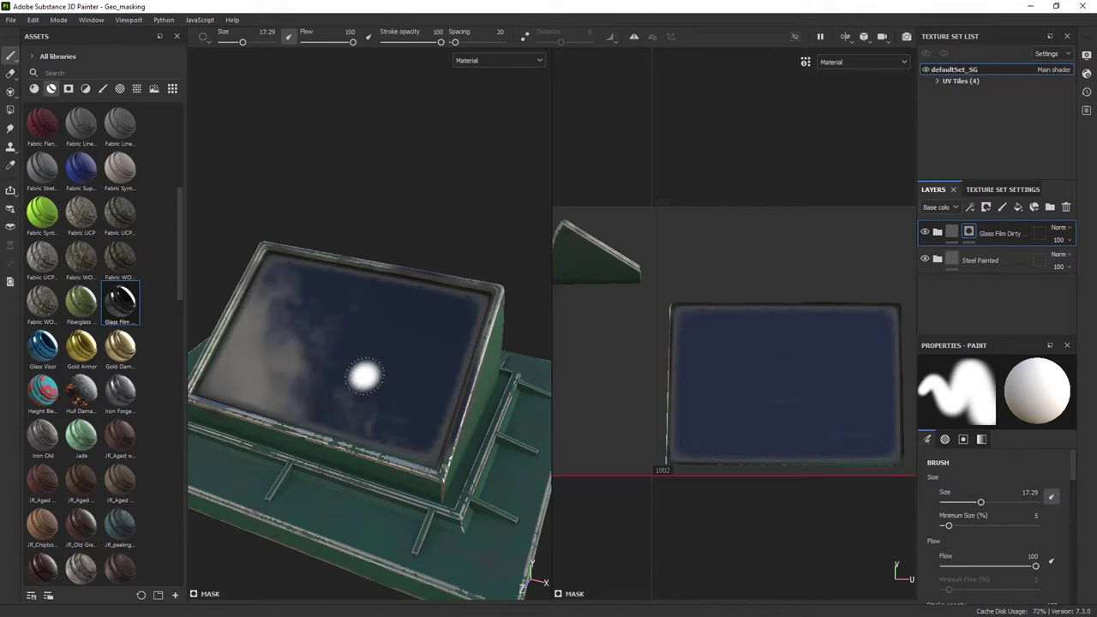
{"action": "mouse_move", "coordinate": [365, 380]}
{"action": "left_mouse_down", "text": "alt"}
{"action": "mouse_move", "coordinate": [367, 359]}
{"action": "mouse_move", "coordinate": [409, 378]}
{"action": "left_mouse_up", "text": "alt"}
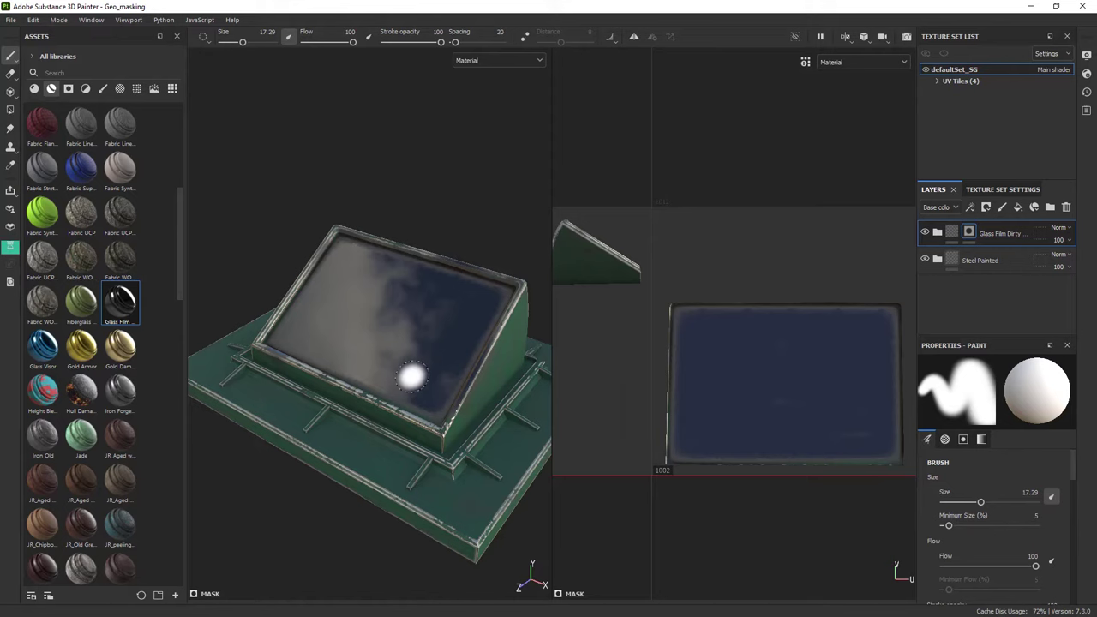
Duplicate the Steel Painted layer and move the copy above Glass Film Dirty
{"action": "left_click", "coordinate": [995, 264]}
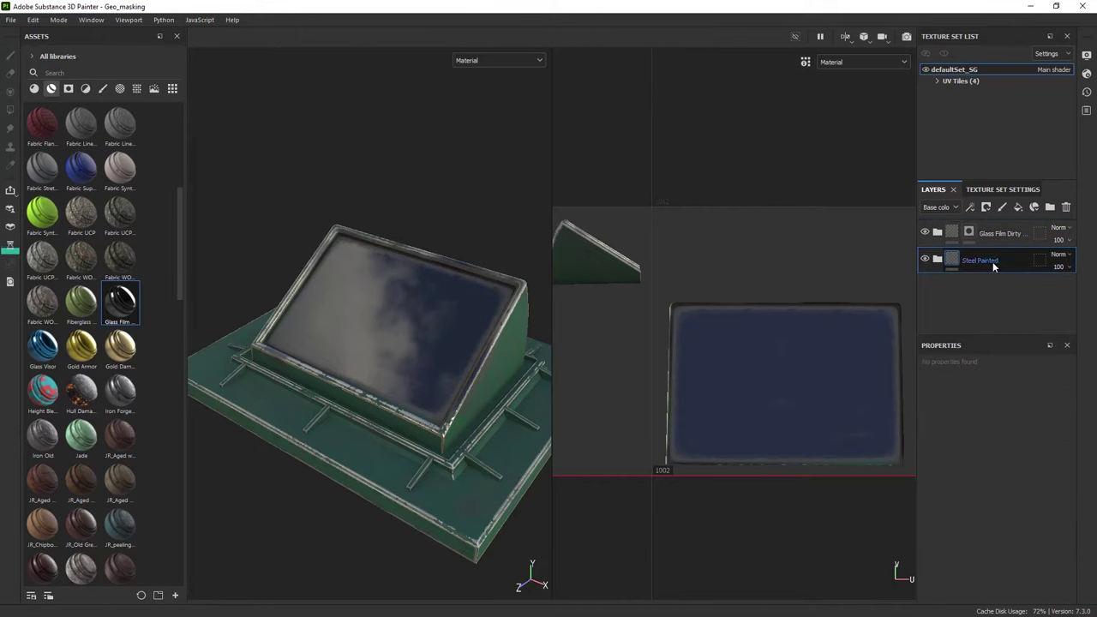
{"action": "key", "text": "ctrl+d"}
{"action": "left_click_drag", "start_coordinate": [956, 260], "coordinate": [957, 228]}
Give the steel copy a black mask, removing and re-adding it so the glass shows
{"action": "right_click", "coordinate": [953, 237]}
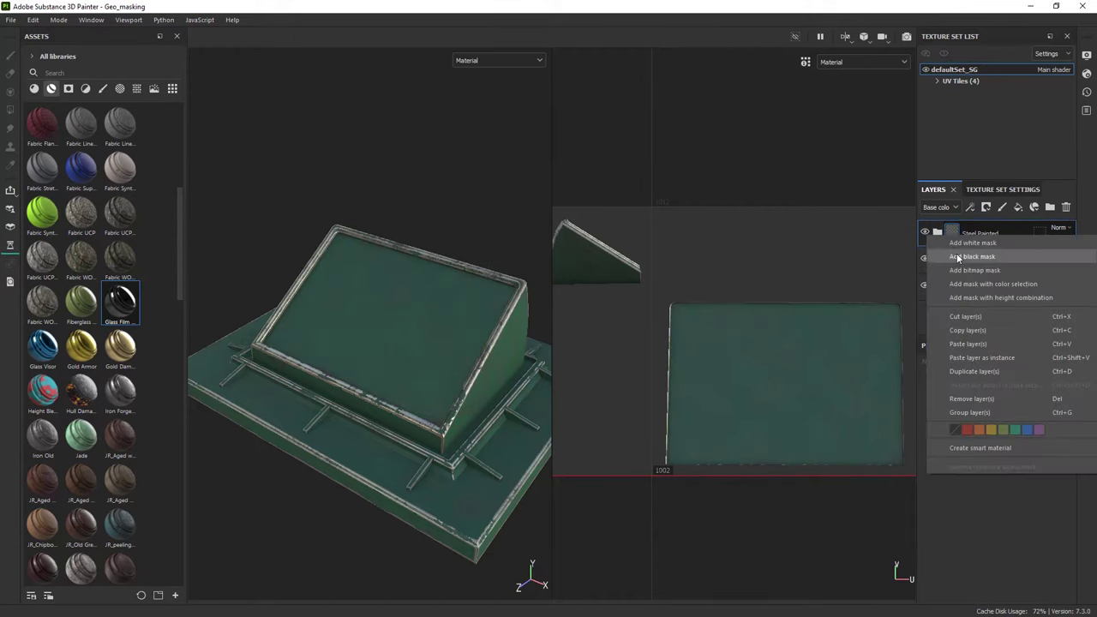
{"action": "left_click", "coordinate": [972, 256]}
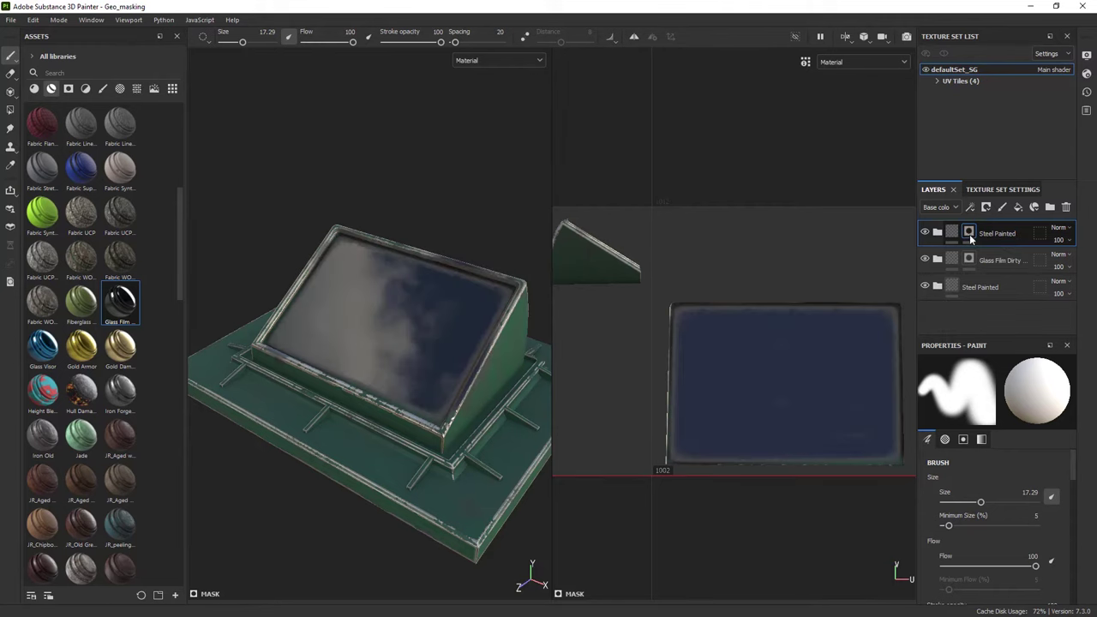
{"action": "right_click", "coordinate": [969, 236]}
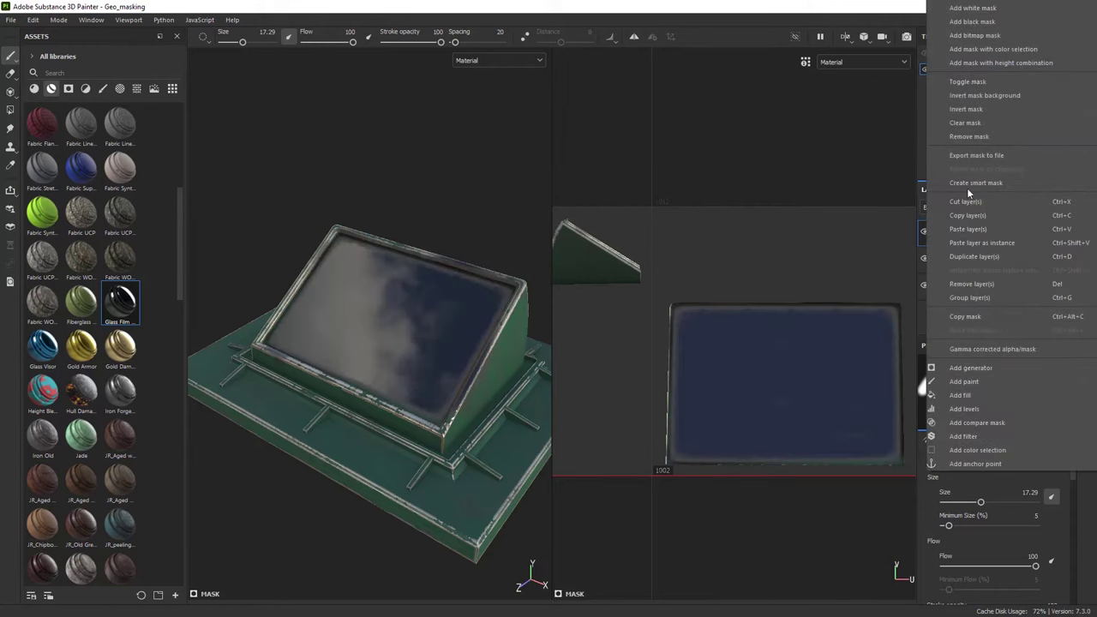
{"action": "left_click", "coordinate": [970, 135]}
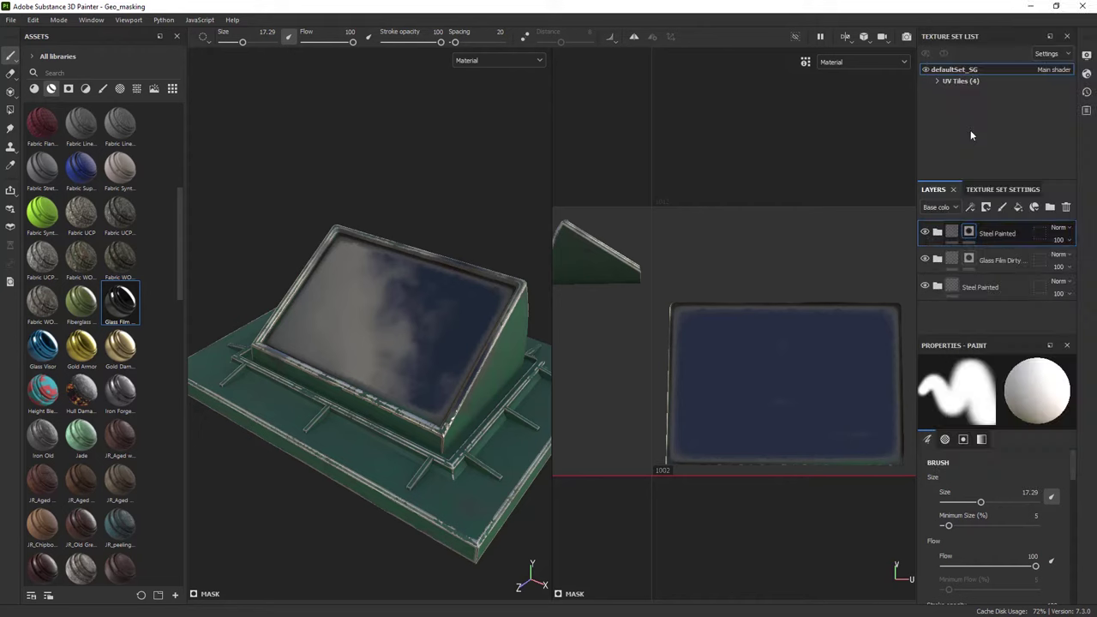
{"action": "right_click", "coordinate": [969, 237]}
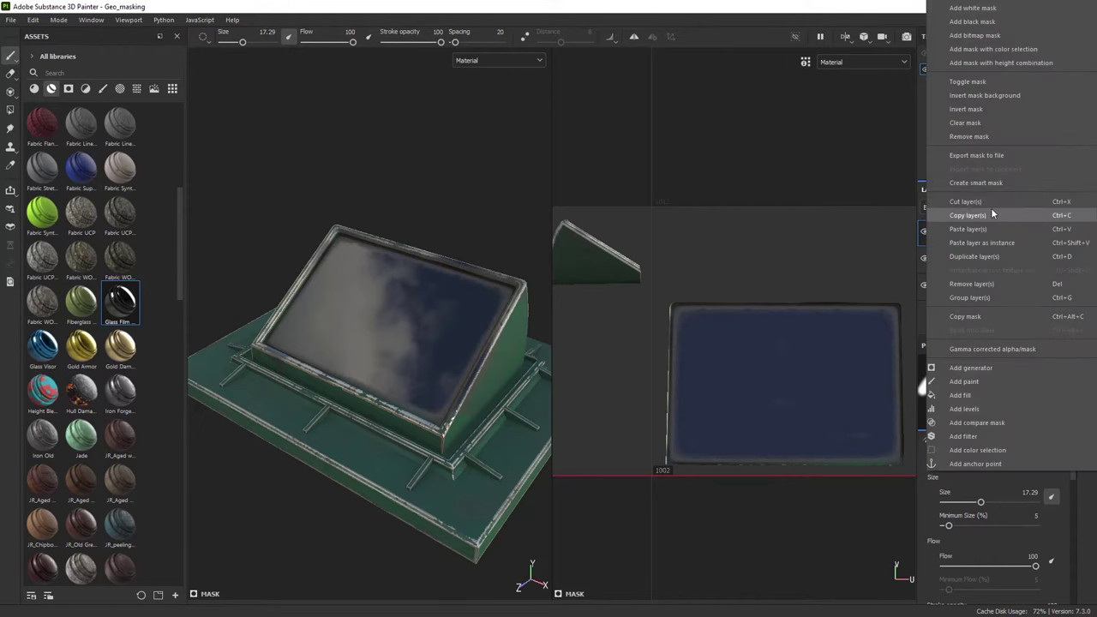
{"action": "left_click", "coordinate": [985, 140]}
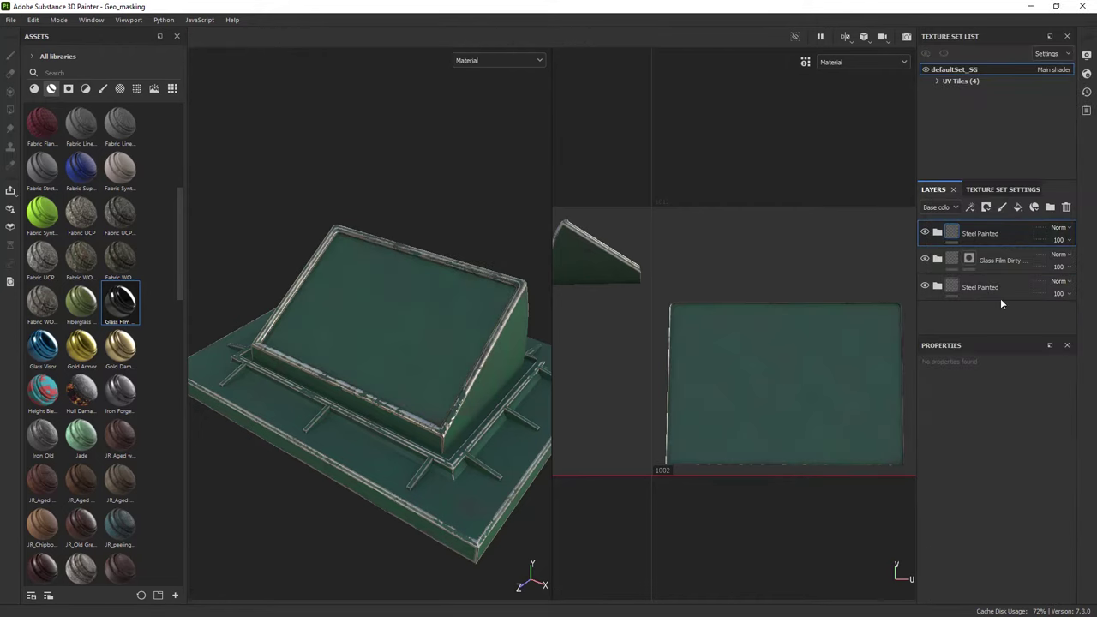
{"action": "right_click", "coordinate": [983, 236]}
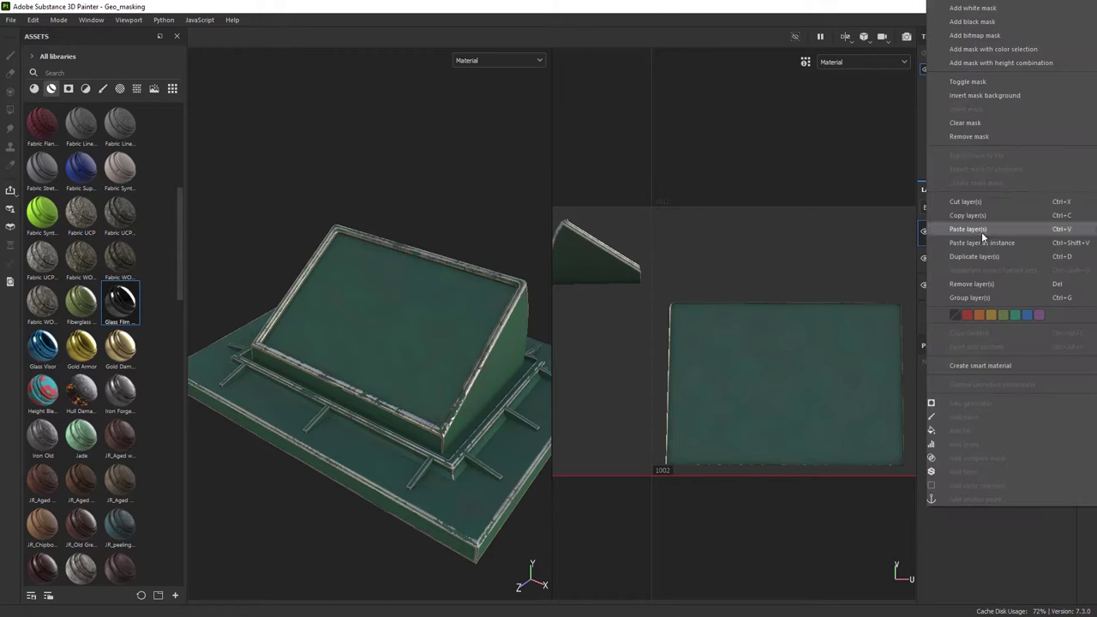
{"action": "left_click", "coordinate": [955, 36]}
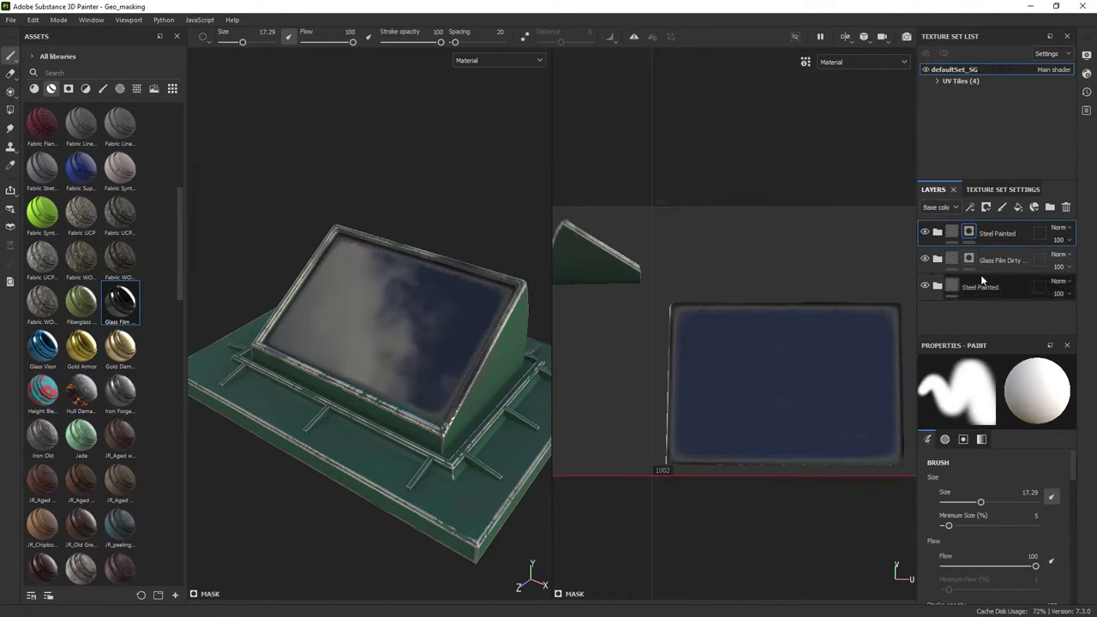
Darken the top Steel Painted copy's Base Metal base colour to a deeper green
{"action": "left_click", "coordinate": [937, 232]}
{"action": "scroll", "coordinate": [983, 283], "scroll_direction": "down", "scroll_amount": 1}
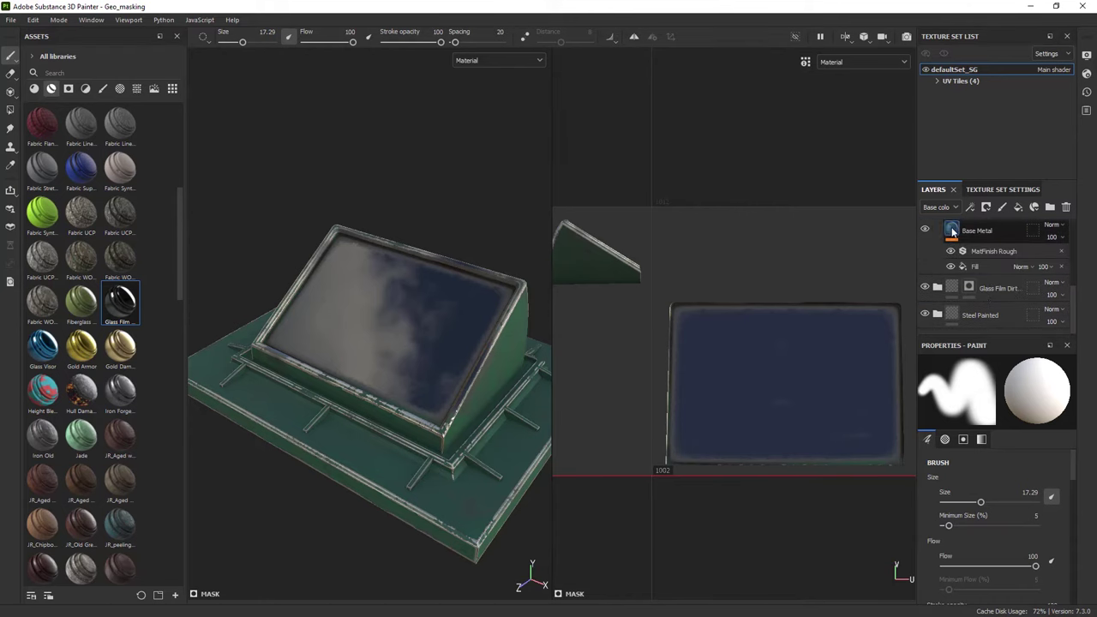
{"action": "left_click", "coordinate": [981, 230]}
{"action": "left_click", "coordinate": [967, 516]}
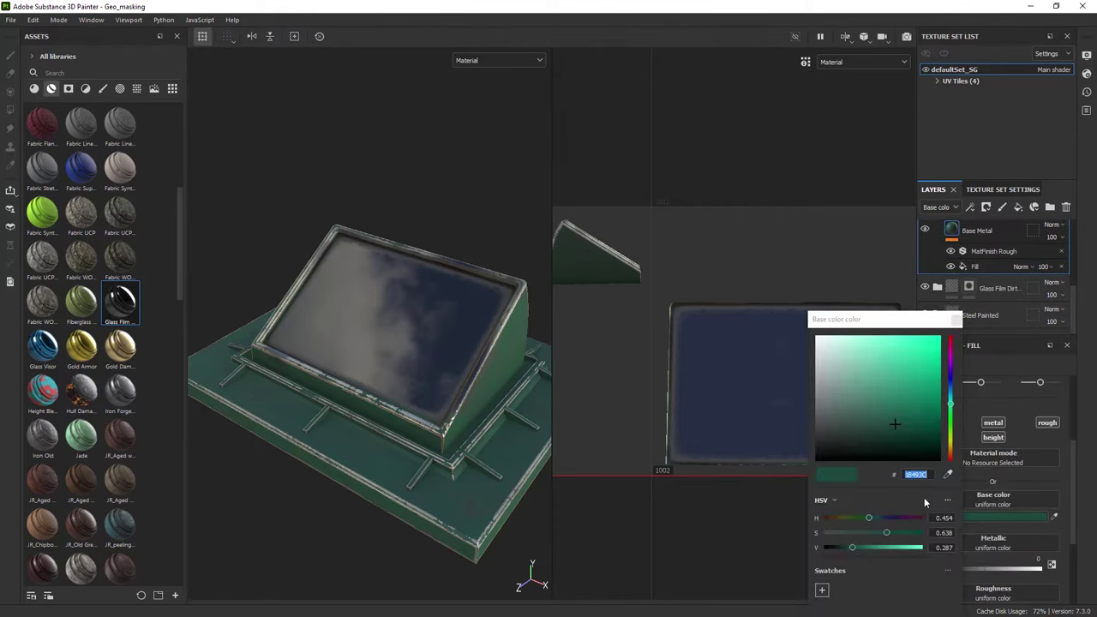
{"action": "left_click_drag", "start_coordinate": [905, 446], "coordinate": [889, 440]}
{"action": "left_click", "coordinate": [956, 320]}
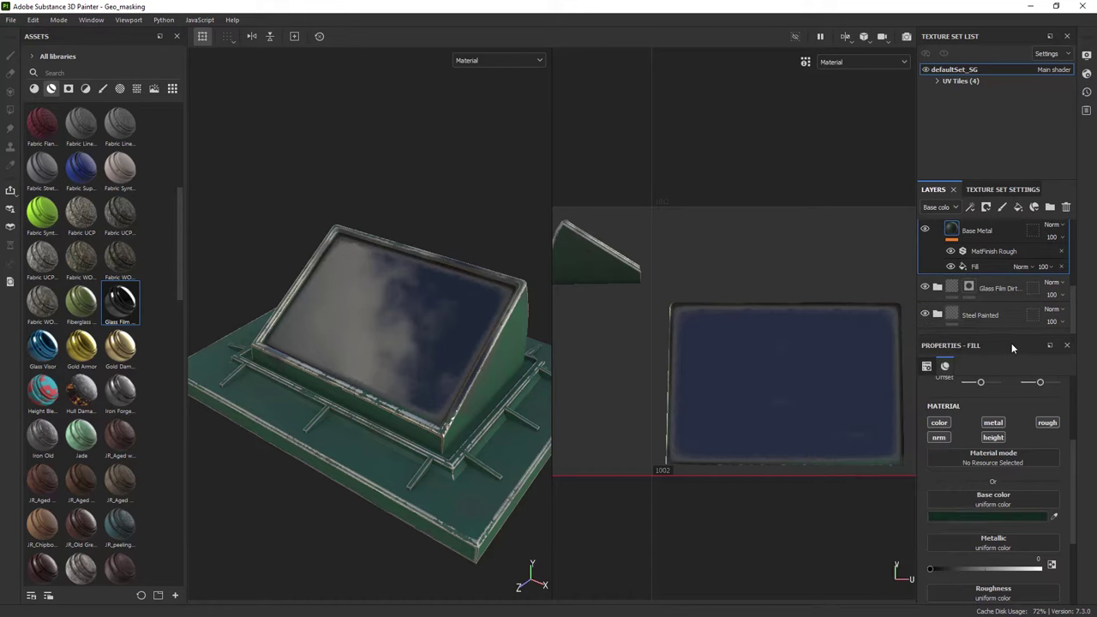
{"action": "scroll", "coordinate": [971, 246], "scroll_direction": "up", "scroll_amount": 2}
{"action": "scroll", "coordinate": [969, 244], "scroll_direction": "up", "scroll_amount": 5}
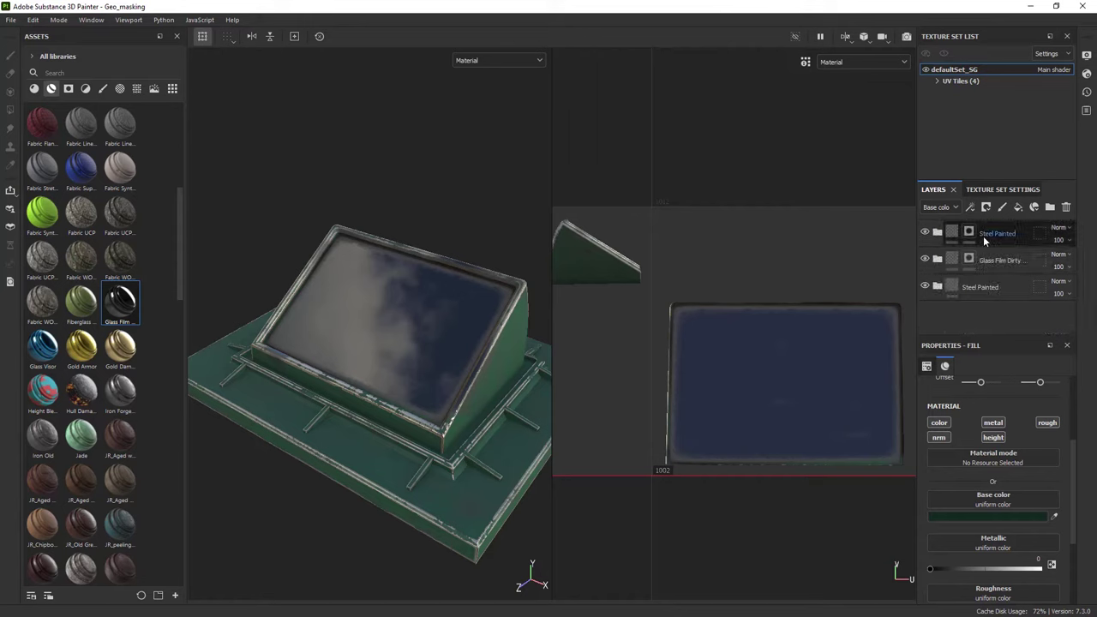
Rename the top Steel Painted folder to 'Steel legs'
{"action": "double_click", "coordinate": [987, 233]}
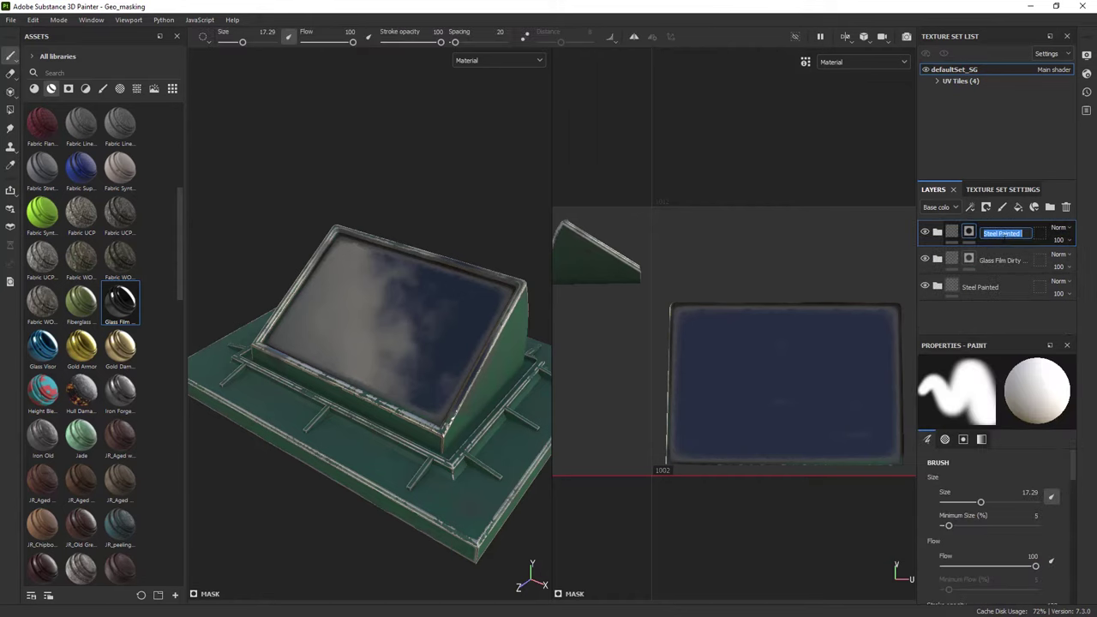
{"action": "type", "text": "legs"}
{"action": "key", "text": "Return"}
Test-paint and erase the Steel legs mask on a leg bar with a brush around 7.63
{"action": "scroll", "coordinate": [382, 495], "scroll_direction": "up", "scroll_amount": 8}
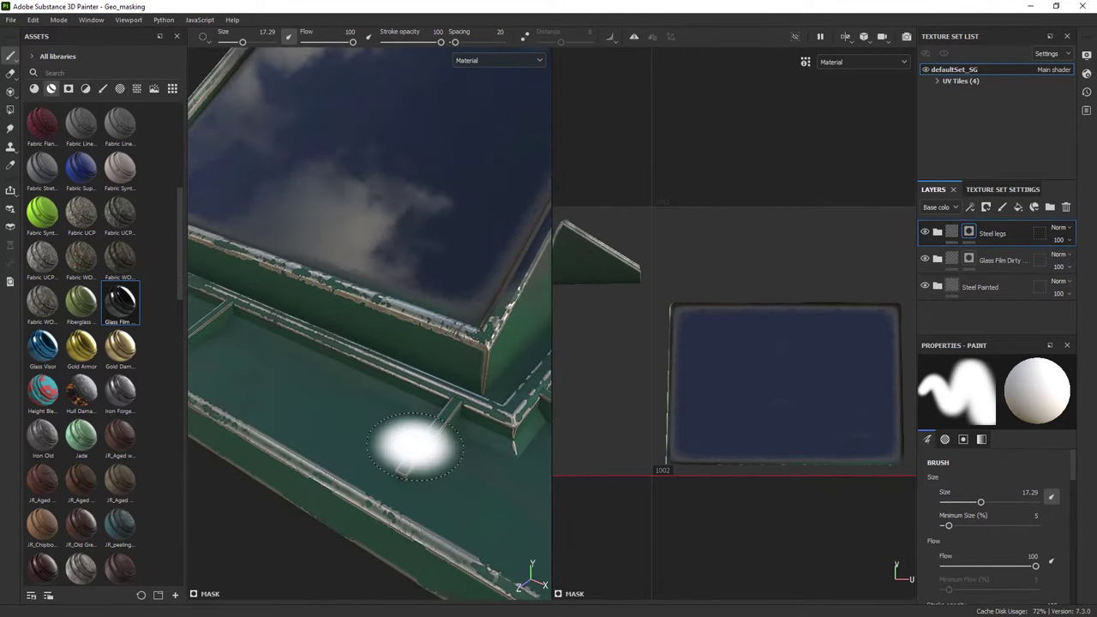
{"action": "key", "text": "bracketleft"}
{"action": "key", "text": "bracketleft"}
{"action": "key", "text": "bracketleft"}
{"action": "key", "text": "bracketleft"}
{"action": "key", "text": "bracketleft"}
{"action": "key", "text": "bracketleft"}
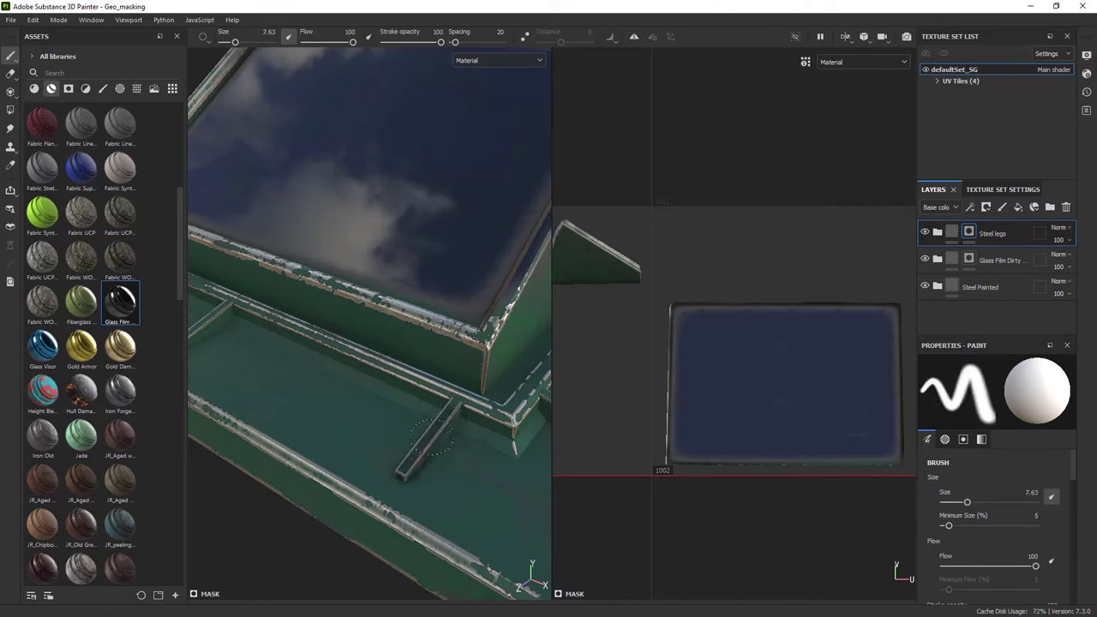
{"action": "left_click_drag", "start_coordinate": [442, 403], "coordinate": [486, 488]}
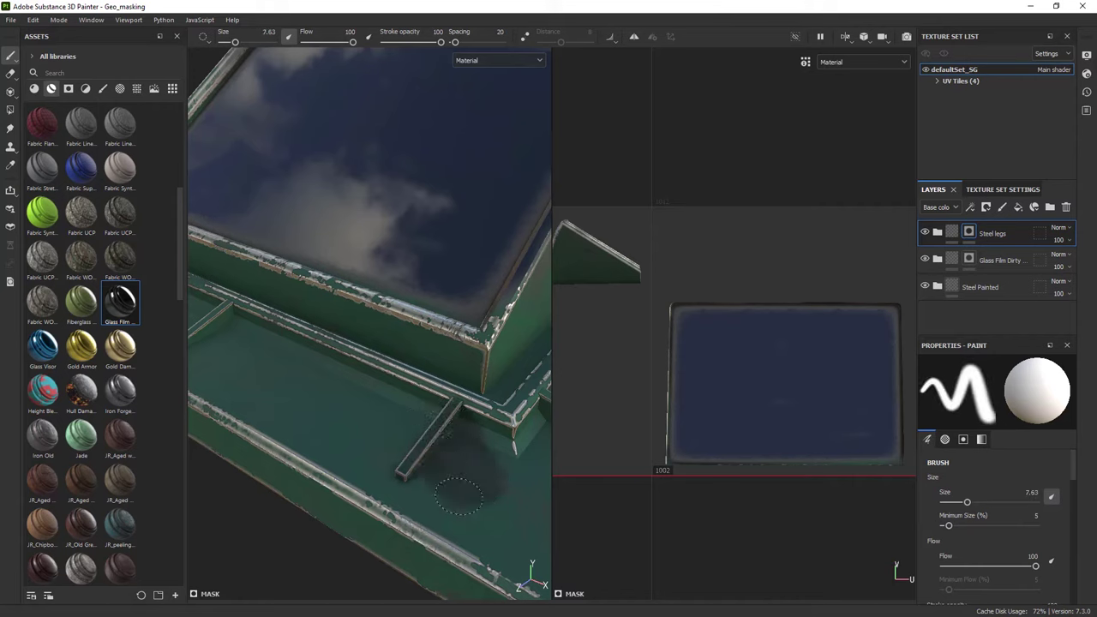
{"action": "key", "text": "ctrl+z"}
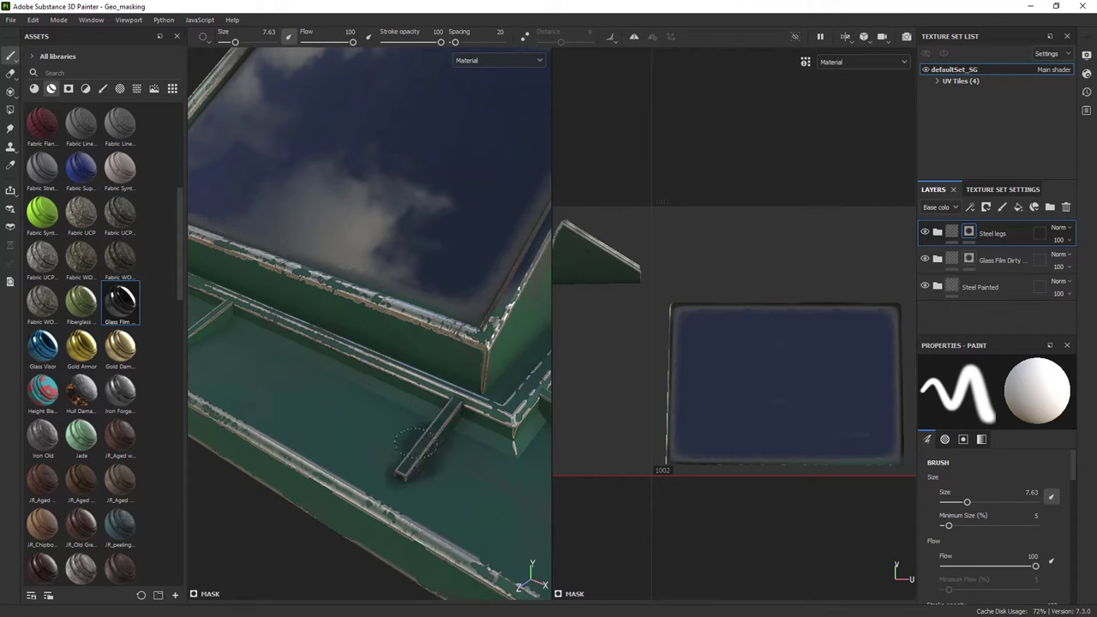
{"action": "left_click", "coordinate": [430, 420]}
{"action": "left_click", "coordinate": [10, 75]}
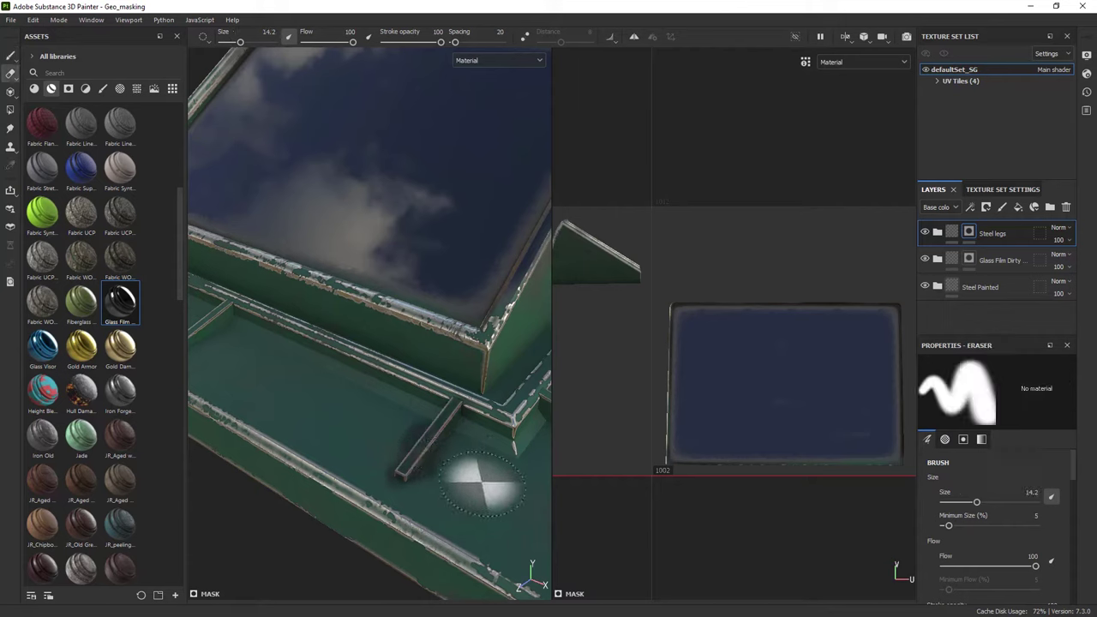
{"action": "right_click_drag", "start_coordinate": [447, 486], "coordinate": [428, 495], "text": "ctrl"}
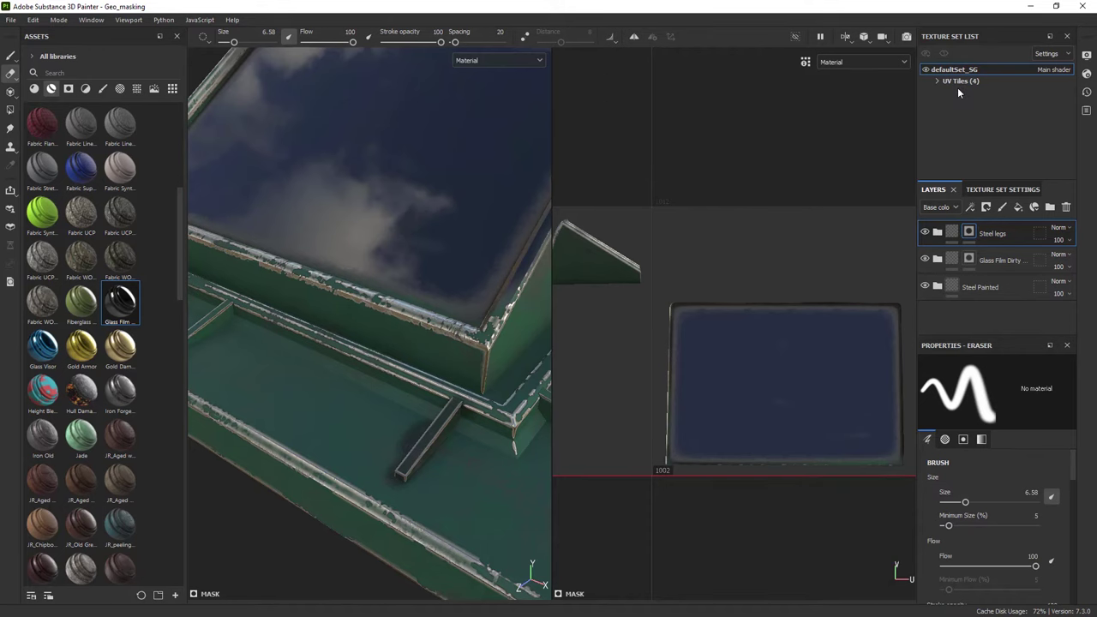
{"action": "mouse_move", "coordinate": [342, 472]}
{"action": "left_mouse_down", "text": "alt"}
{"action": "mouse_move", "coordinate": [399, 476]}
{"action": "mouse_move", "coordinate": [364, 436]}
{"action": "mouse_move", "coordinate": [350, 436]}
{"action": "mouse_move", "coordinate": [391, 521]}
{"action": "left_mouse_up", "text": "alt"}
{"action": "scroll", "coordinate": [420, 343], "scroll_direction": "down", "scroll_amount": 5}
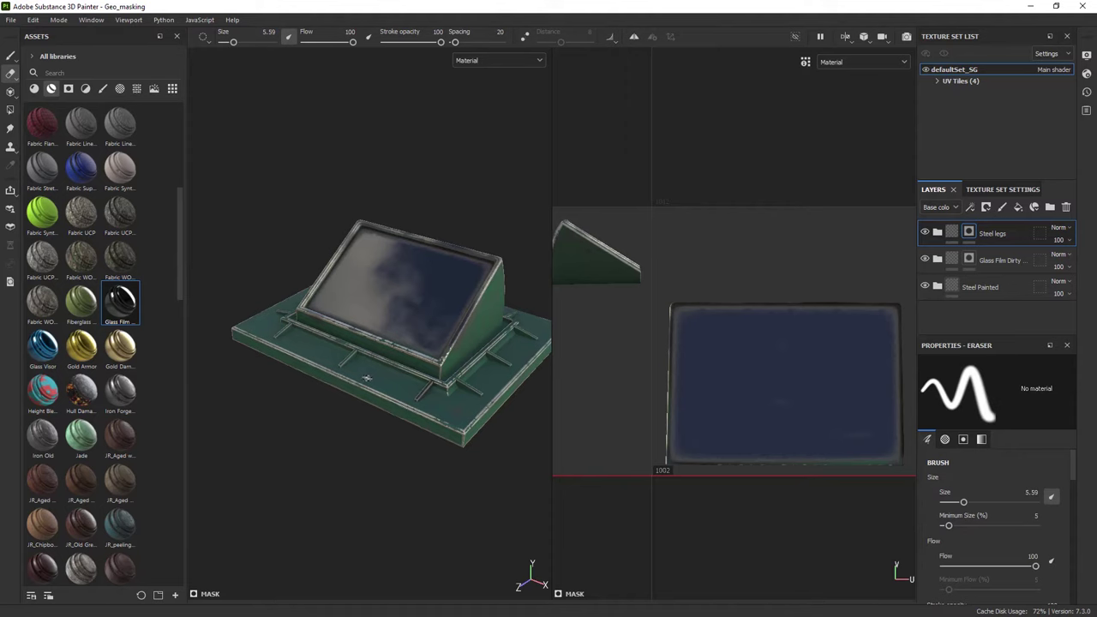
{"action": "scroll", "coordinate": [367, 378], "scroll_direction": "up", "scroll_amount": 5}
Orbit and zoom out to view the whole textured monitor
{"action": "left_click_drag", "start_coordinate": [442, 399], "coordinate": [433, 395], "text": "alt"}
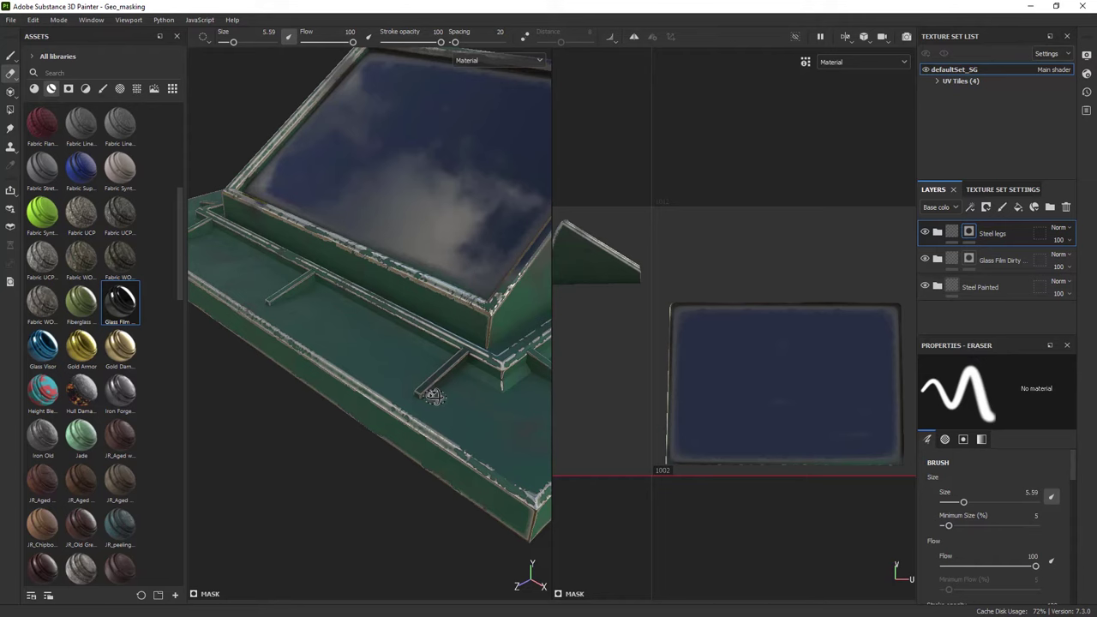
{"action": "scroll", "coordinate": [432, 396], "scroll_direction": "down", "scroll_amount": 5}
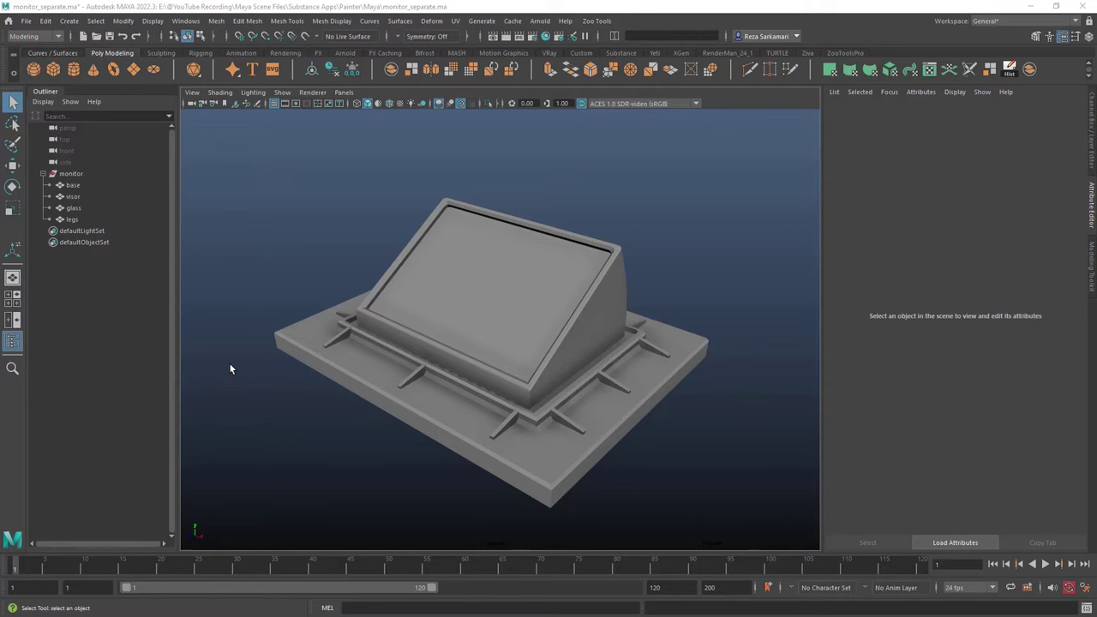
Select the legs mesh in the Outliner
{"action": "left_click", "coordinate": [621, 388]}
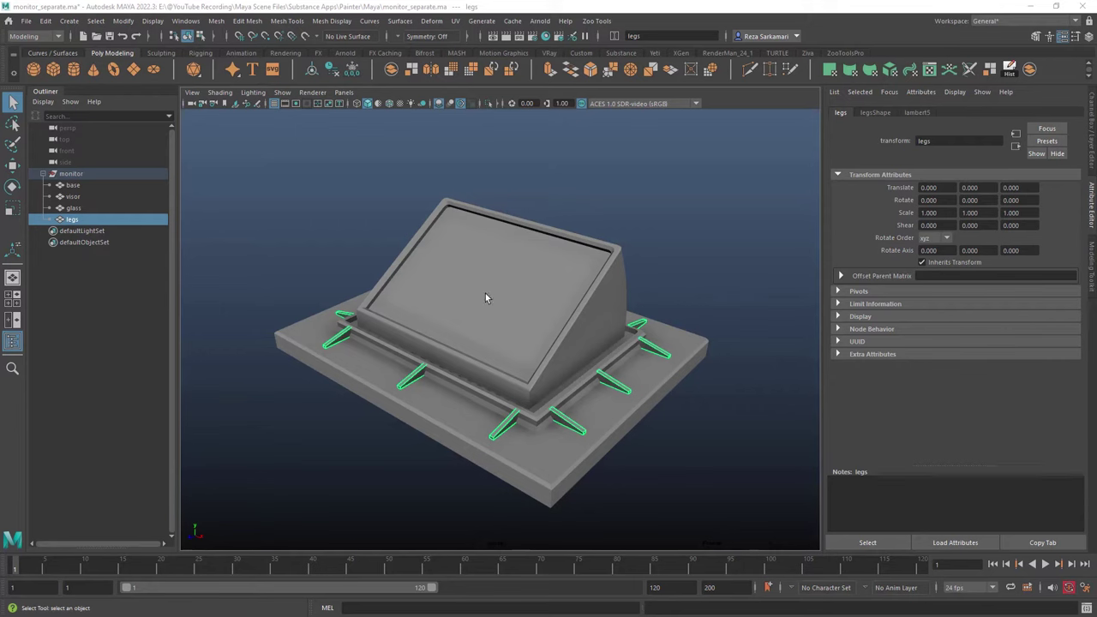
Select base, visor, glass and legs one by one in the Outliner to show each mesh
{"action": "left_click", "coordinate": [74, 186]}
{"action": "left_click", "coordinate": [71, 198]}
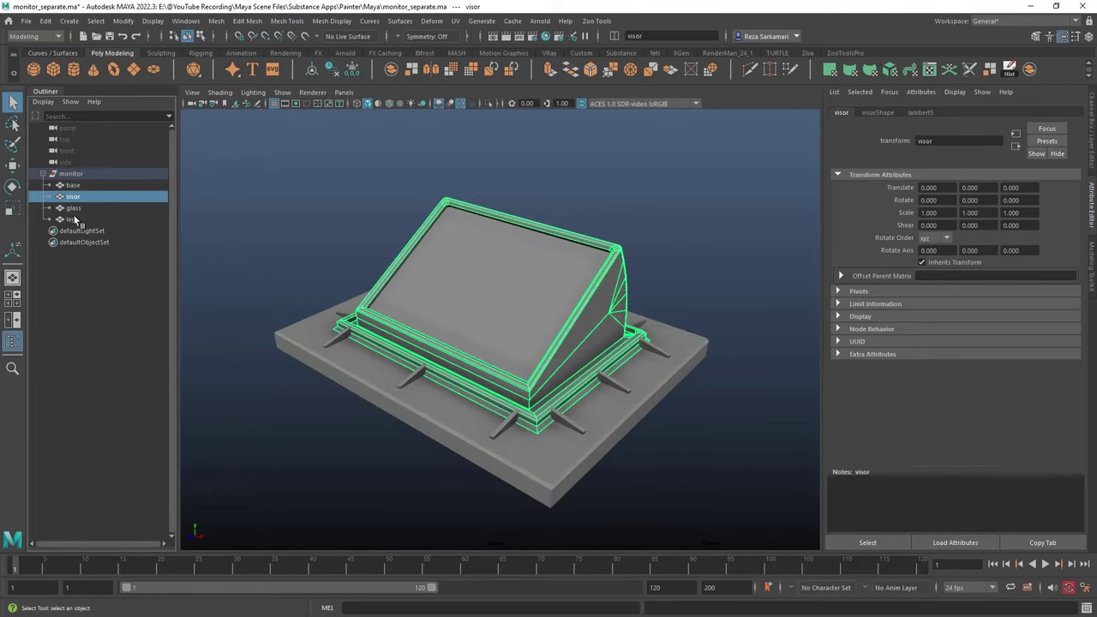
{"action": "left_click", "coordinate": [72, 209]}
{"action": "left_click", "coordinate": [74, 220]}
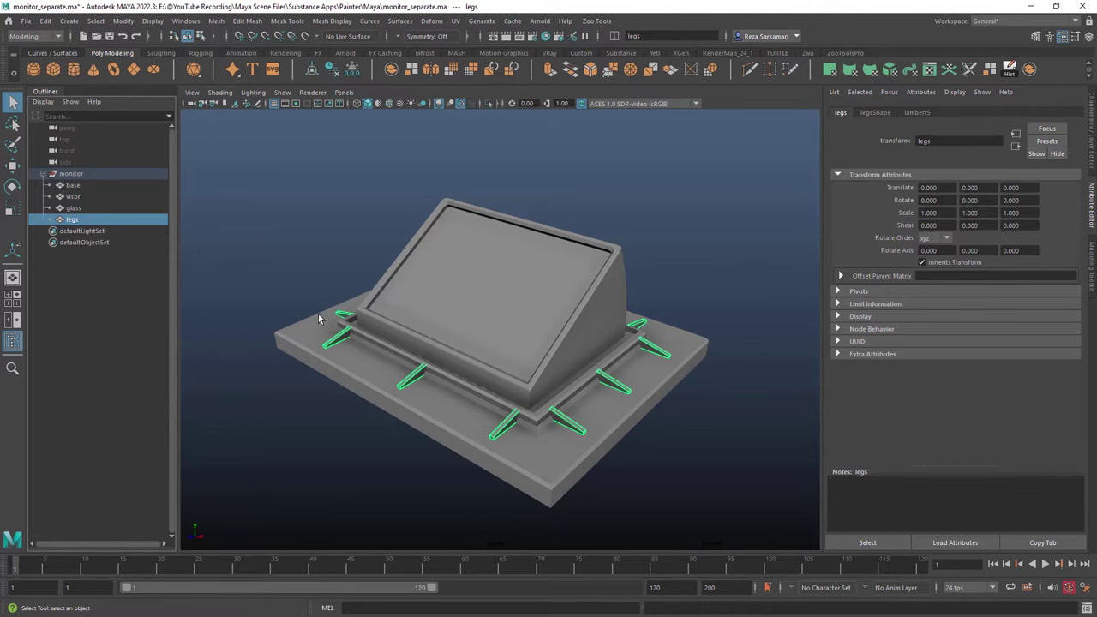
{"action": "left_click", "coordinate": [66, 210]}
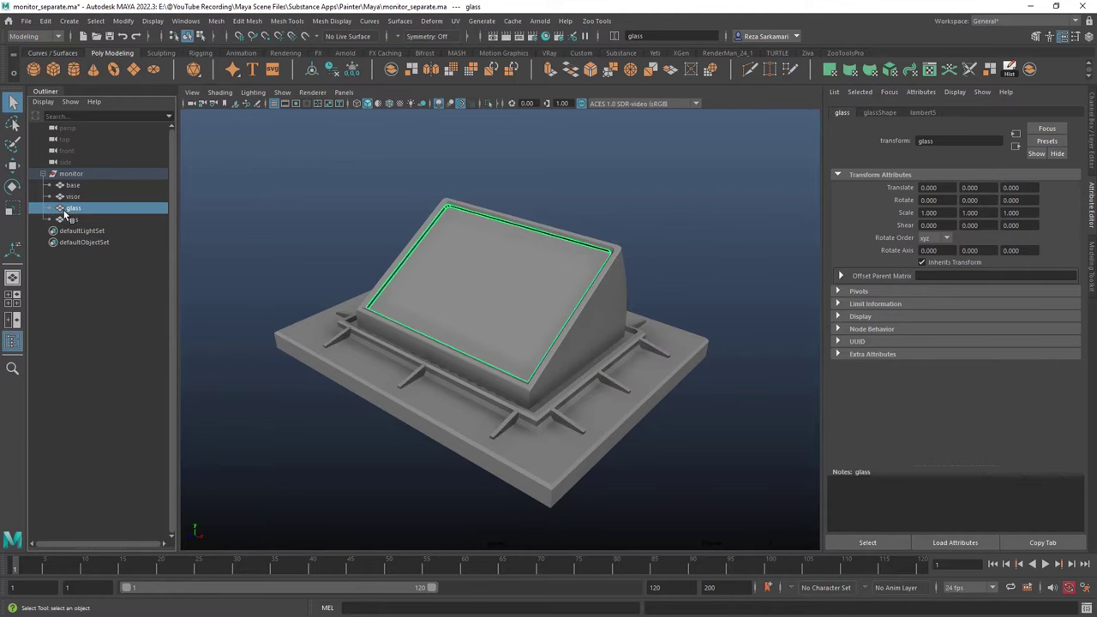
{"action": "left_click", "coordinate": [66, 198]}
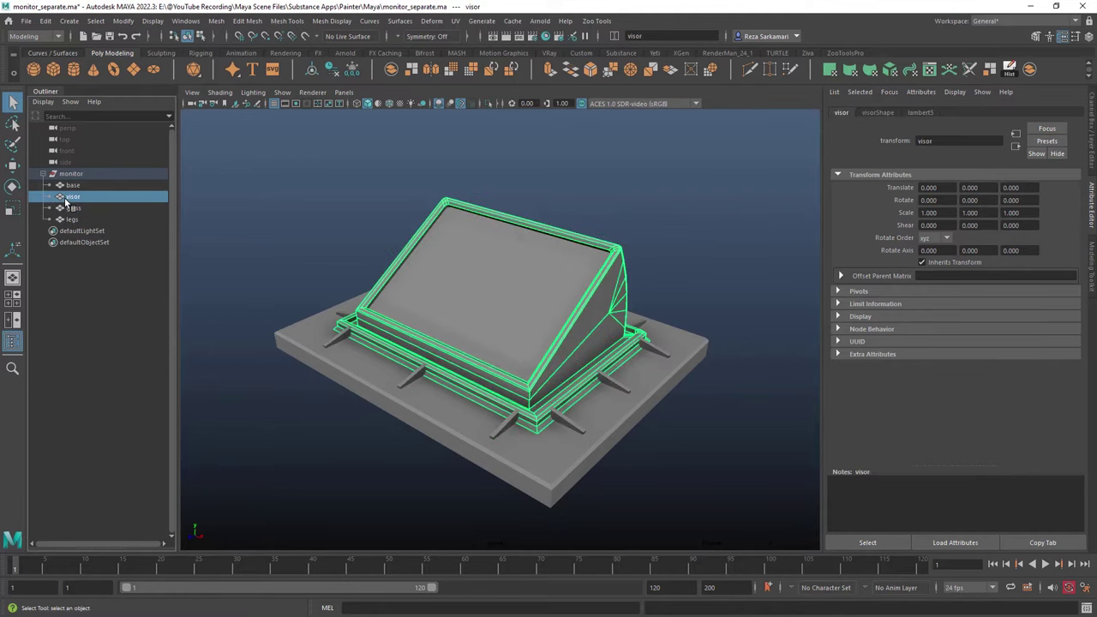
{"action": "left_click", "coordinate": [72, 185]}
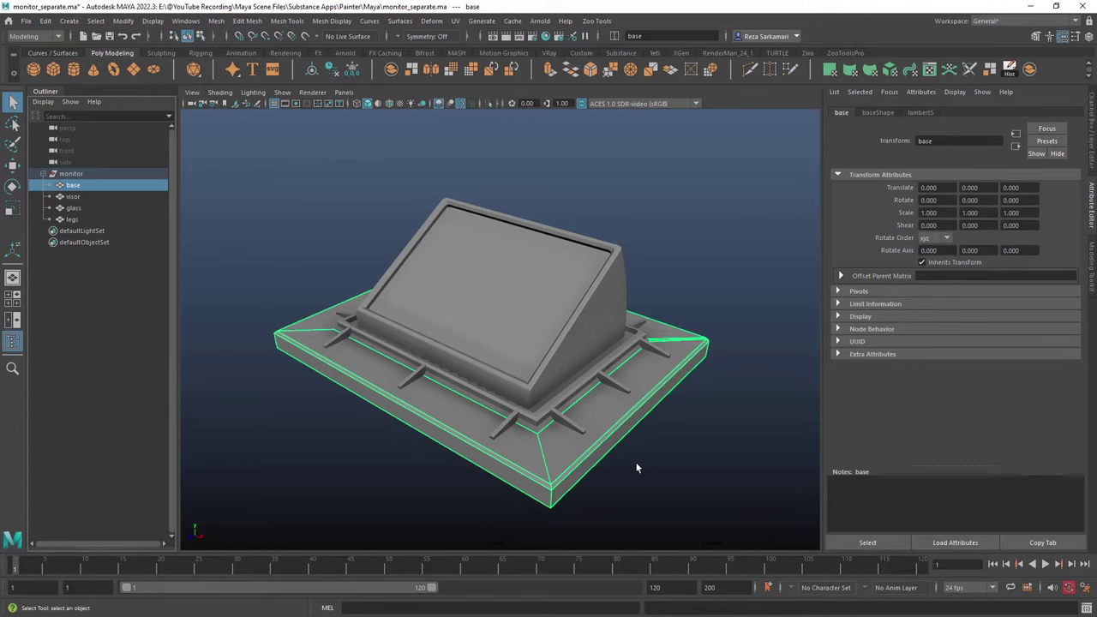
Select base through legs together and open the File > Export Selection options
{"action": "left_click_drag", "start_coordinate": [69, 185], "coordinate": [73, 220]}
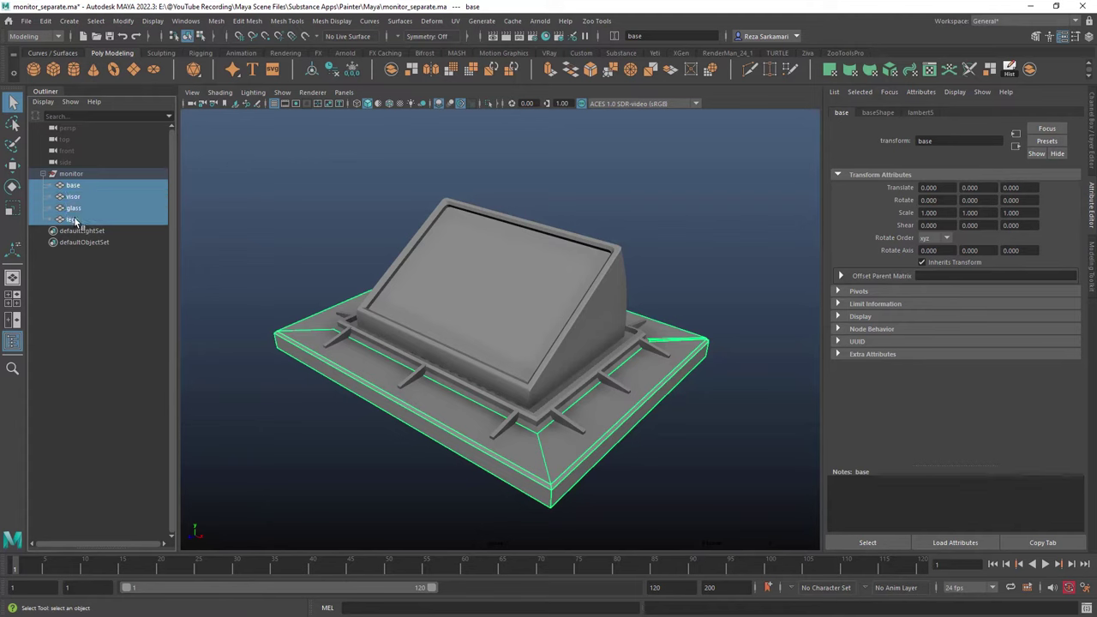
{"action": "left_click", "coordinate": [27, 21]}
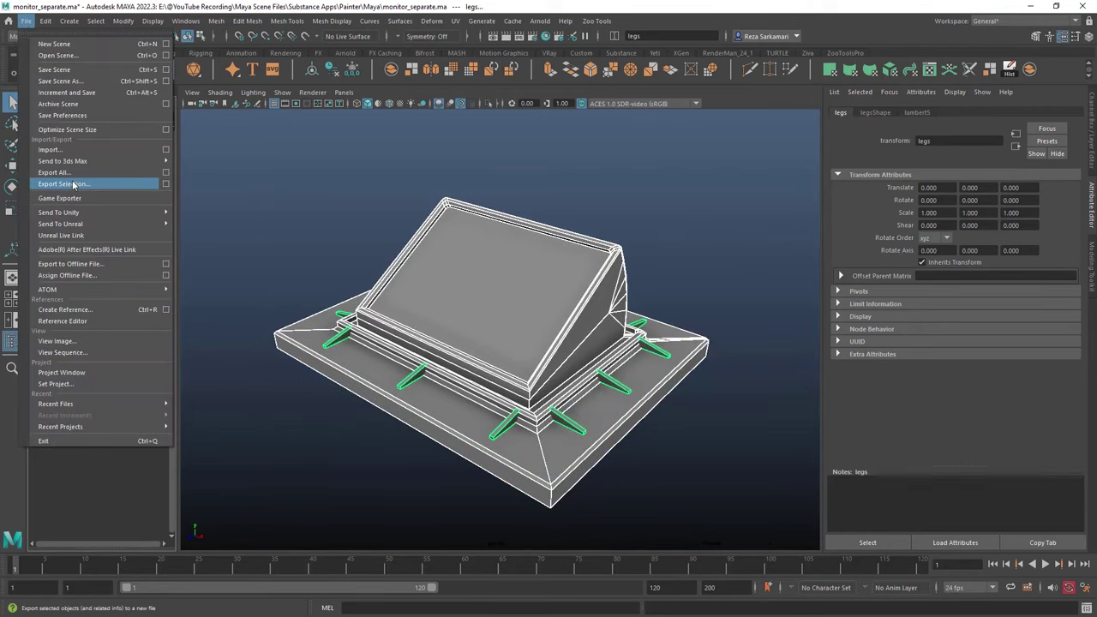
{"action": "left_click", "coordinate": [165, 183]}
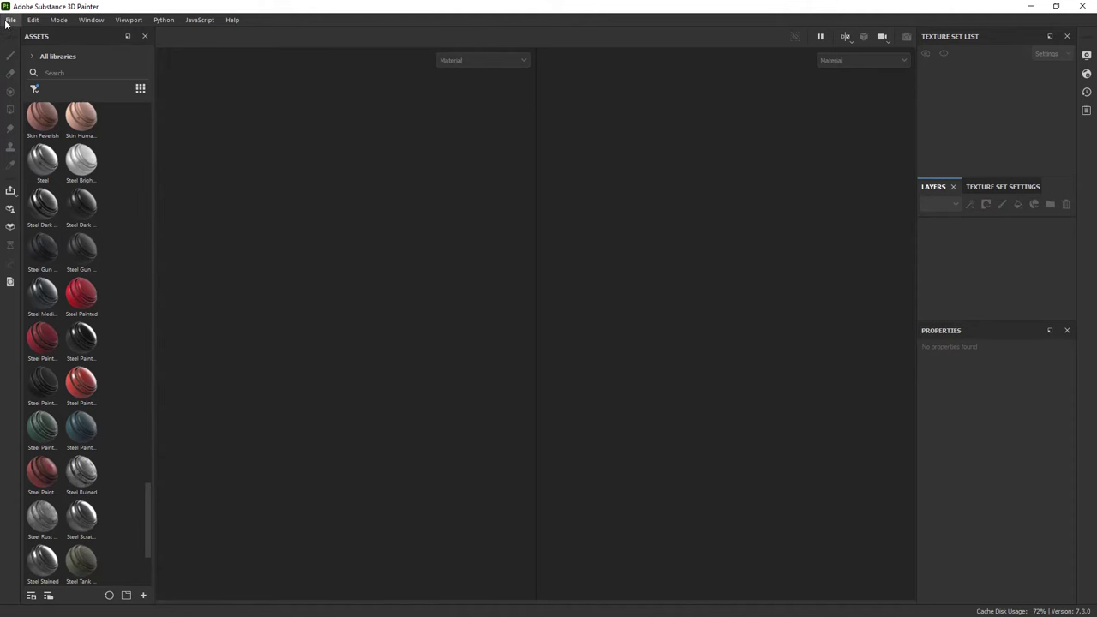
Create a new project from monitor_geoMasking_seperate.obj and orbit to a three-quarter view
{"action": "left_click", "coordinate": [10, 19]}
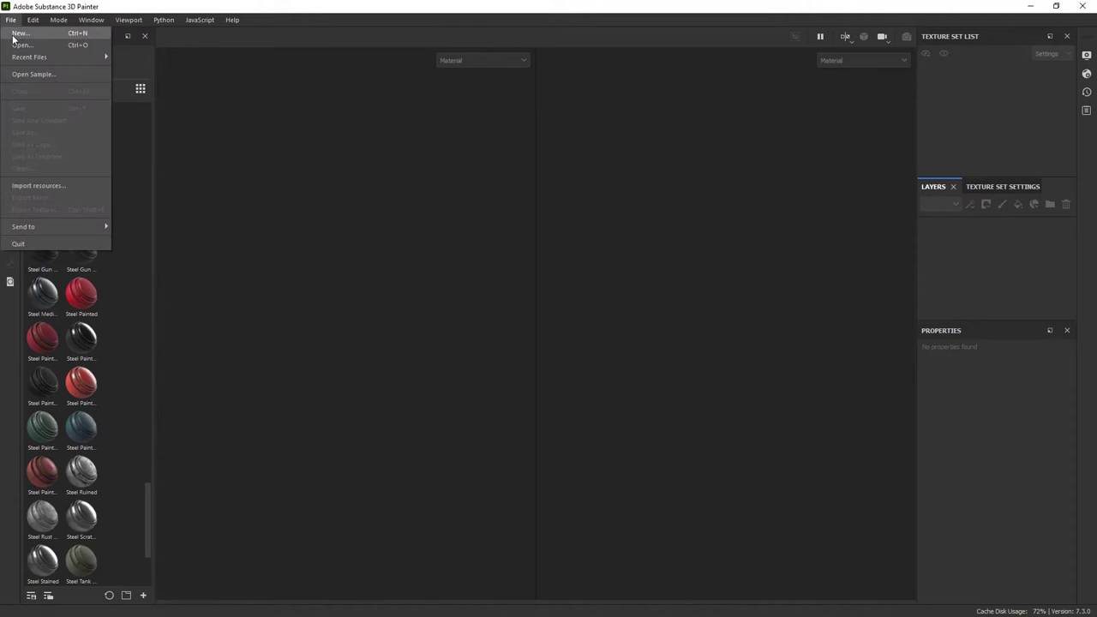
{"action": "left_click", "coordinate": [18, 33]}
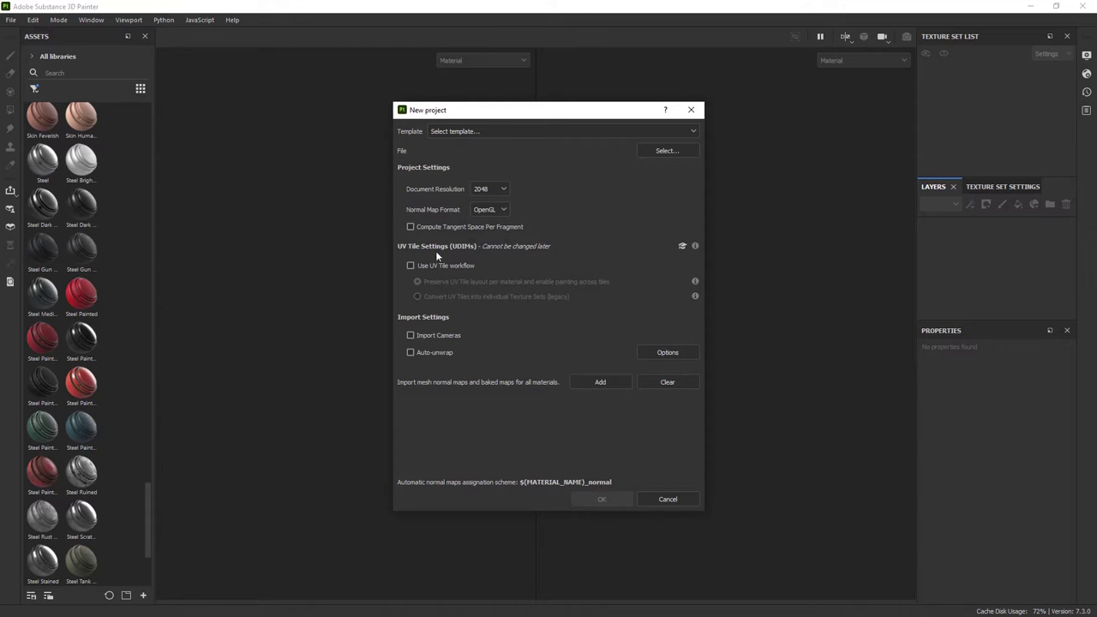
{"action": "left_click", "coordinate": [668, 150]}
{"action": "double_click", "coordinate": [489, 348]}
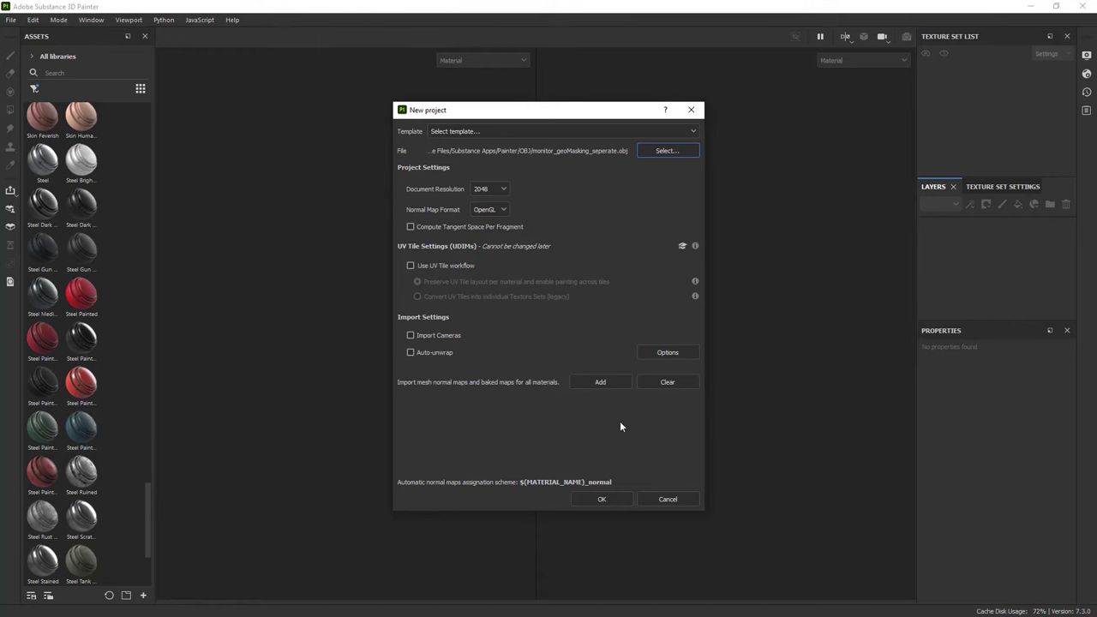
{"action": "left_click", "coordinate": [600, 500]}
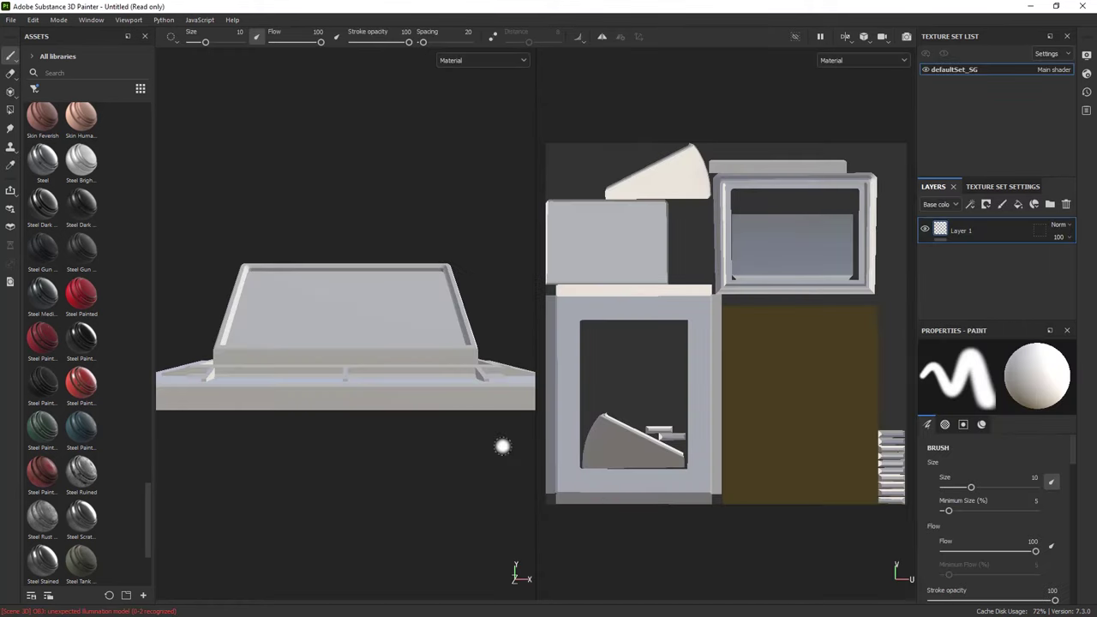
{"action": "mouse_move", "coordinate": [495, 427]}
{"action": "left_mouse_down", "text": "alt"}
{"action": "mouse_move", "coordinate": [402, 465]}
{"action": "mouse_move", "coordinate": [277, 444]}
{"action": "mouse_move", "coordinate": [320, 372]}
{"action": "mouse_move", "coordinate": [331, 406]}
{"action": "left_mouse_up", "text": "alt"}
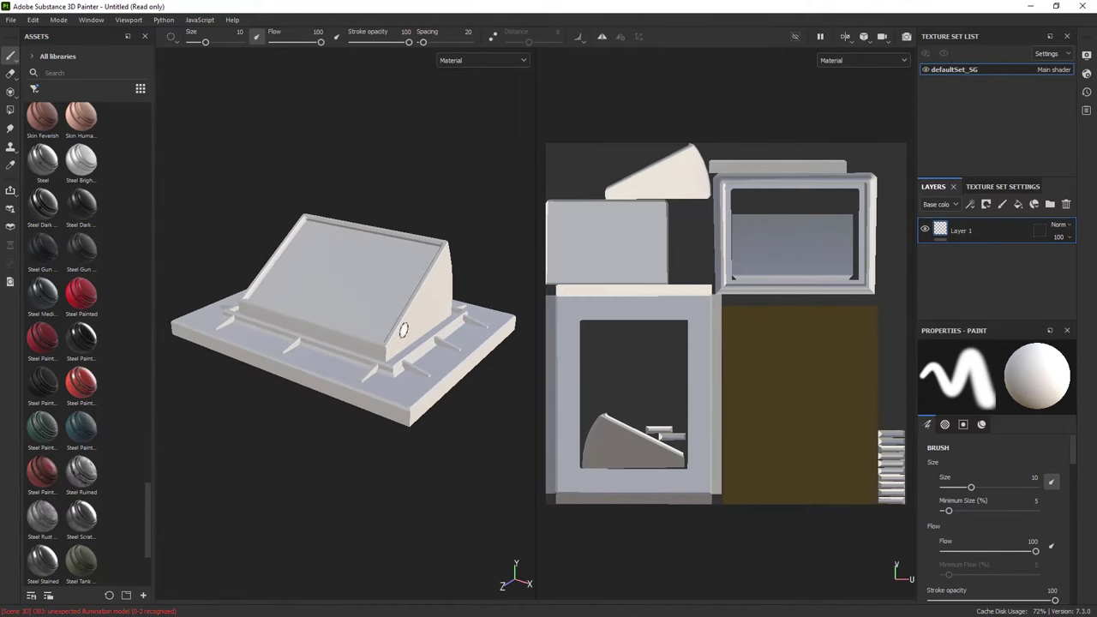
Set the mesh-map bake to 2048 output with Subsampling 4x4 antialiasing and bake all seven maps
{"action": "left_click", "coordinate": [1020, 186]}
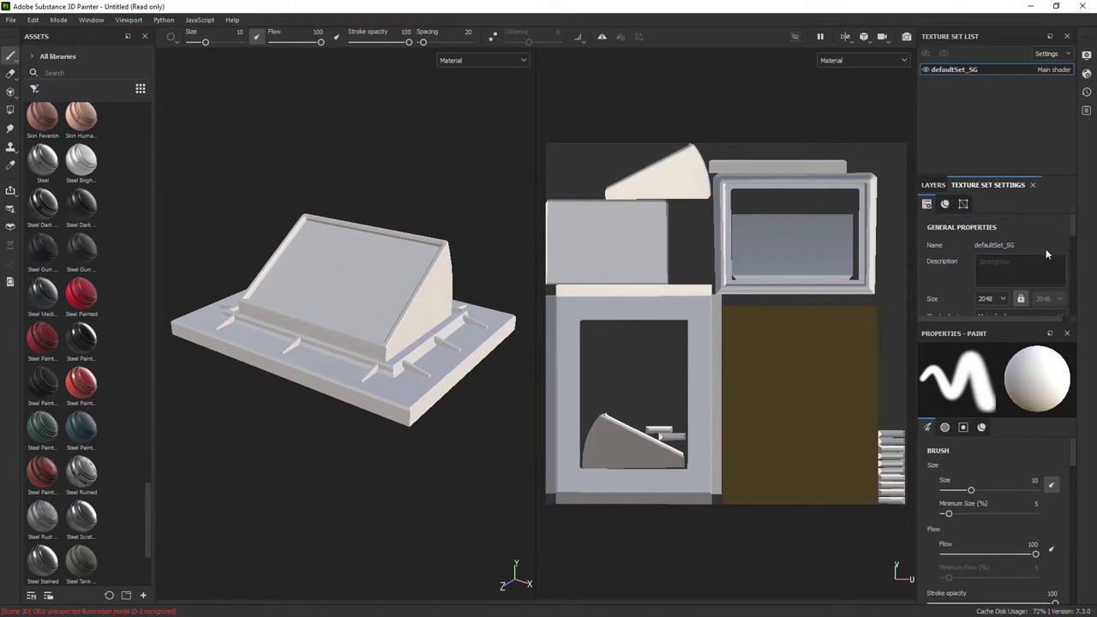
{"action": "left_click_drag", "start_coordinate": [1072, 227], "coordinate": [1084, 300]}
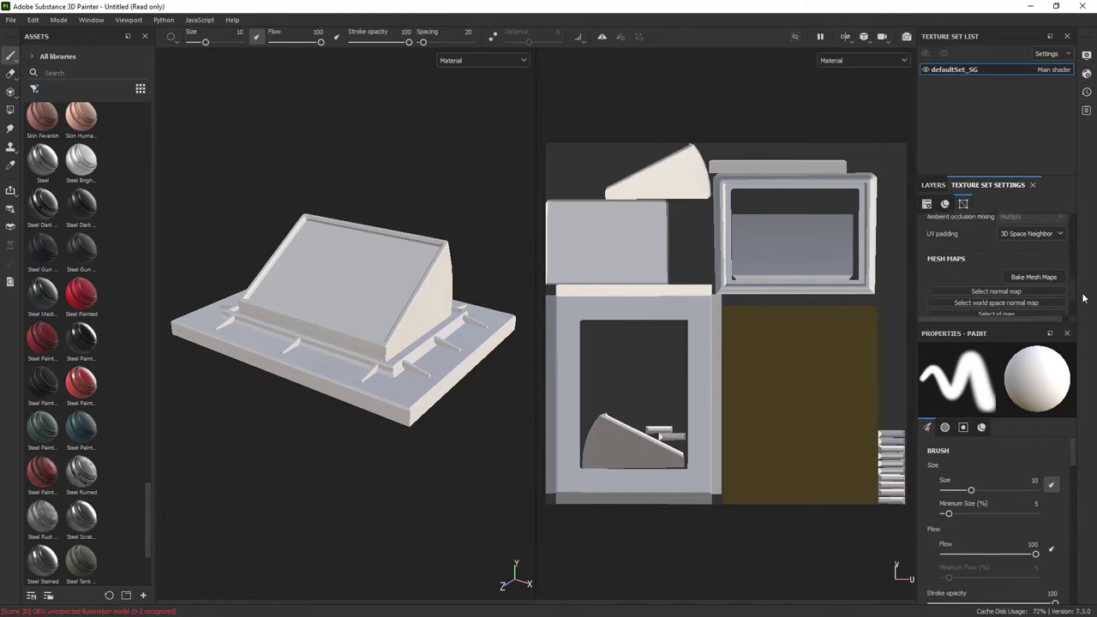
{"action": "left_click", "coordinate": [1038, 276]}
{"action": "left_click", "coordinate": [525, 154]}
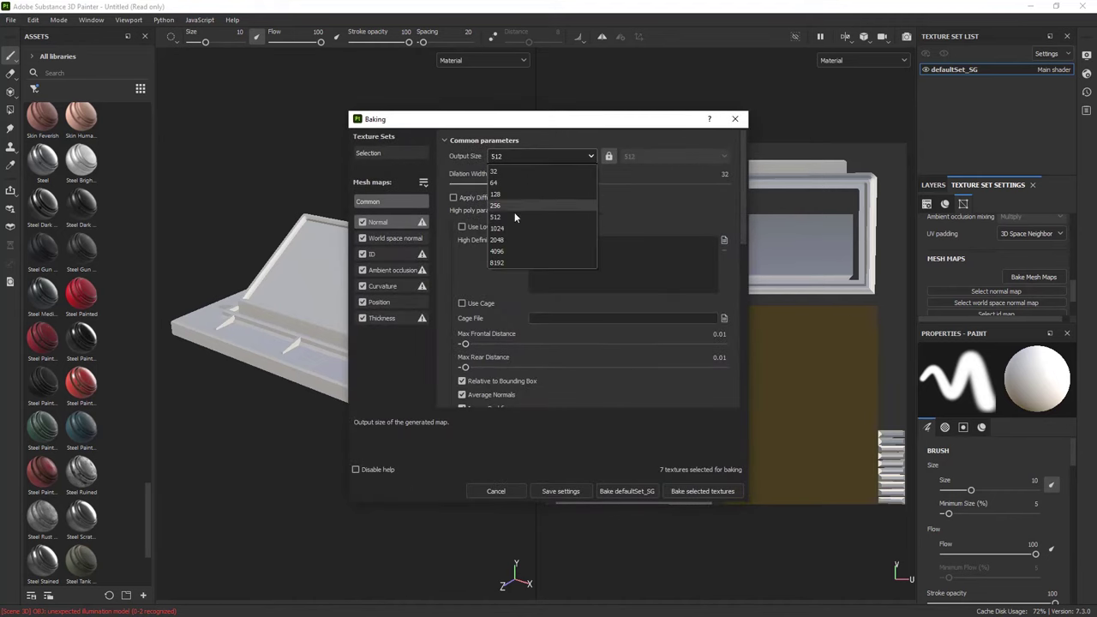
{"action": "left_click", "coordinate": [512, 236]}
{"action": "scroll", "coordinate": [516, 247], "scroll_direction": "down", "scroll_amount": 3}
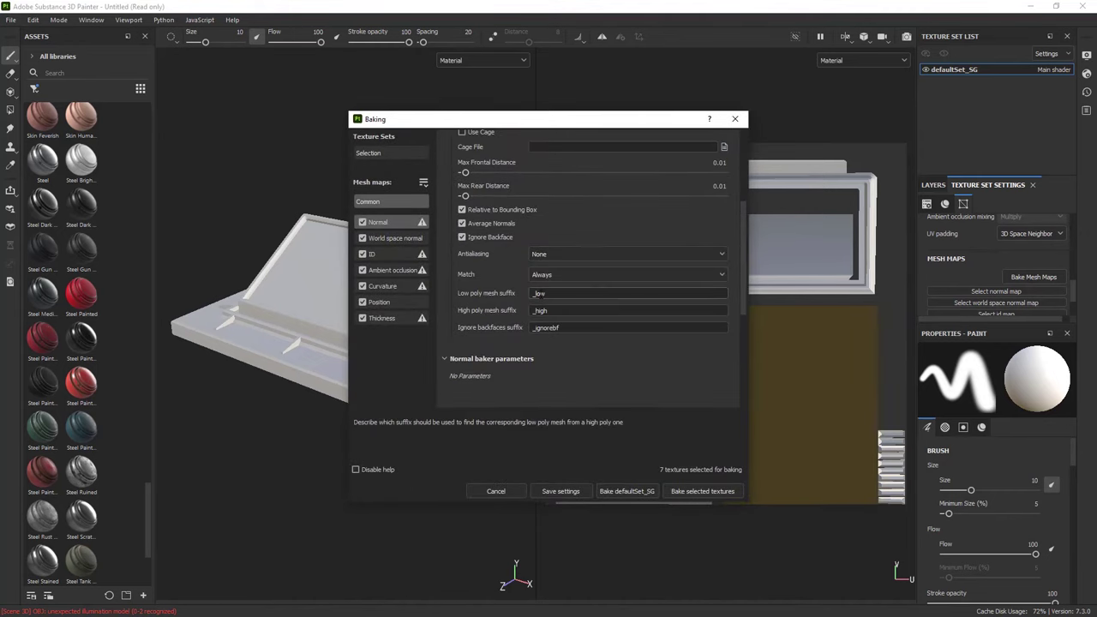
{"action": "left_click", "coordinate": [556, 256]}
{"action": "left_click", "coordinate": [557, 282]}
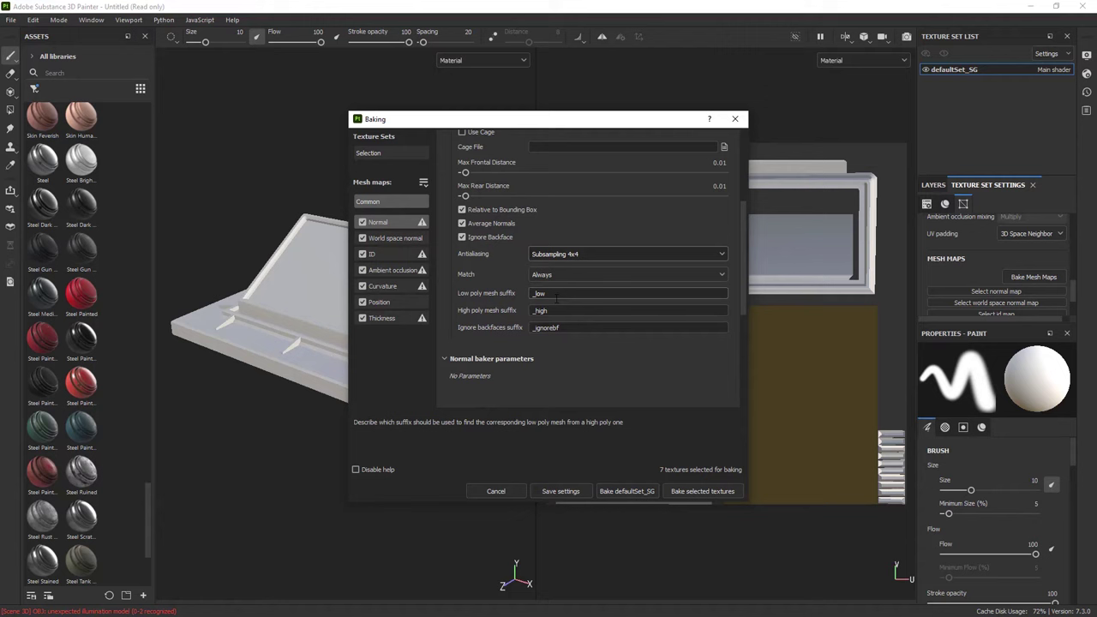
{"action": "left_click", "coordinate": [715, 492]}
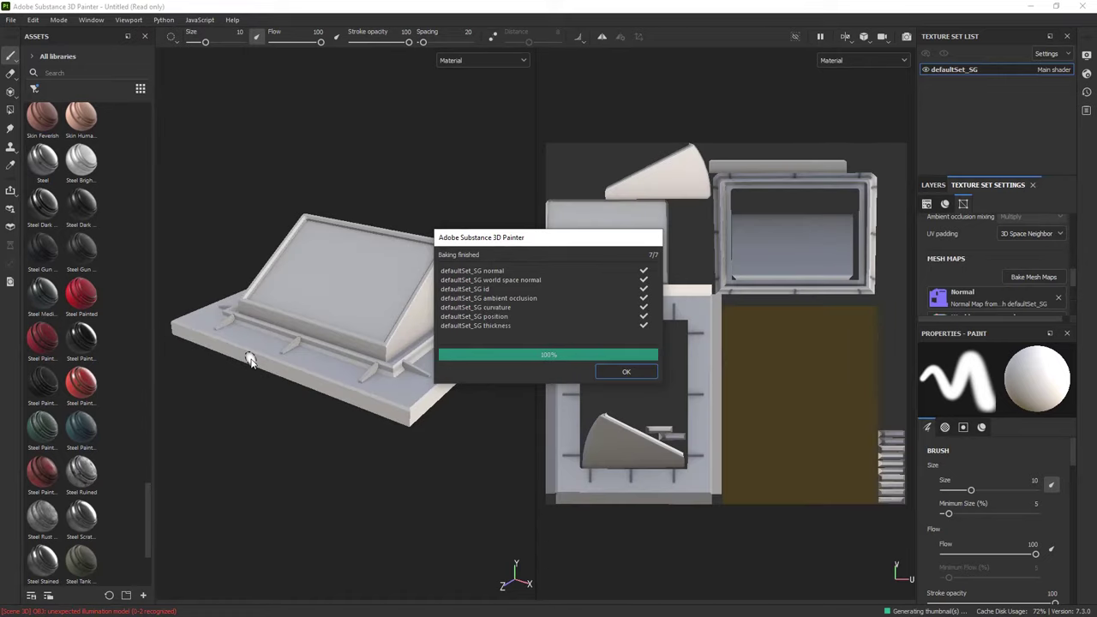
{"action": "left_click", "coordinate": [626, 372]}
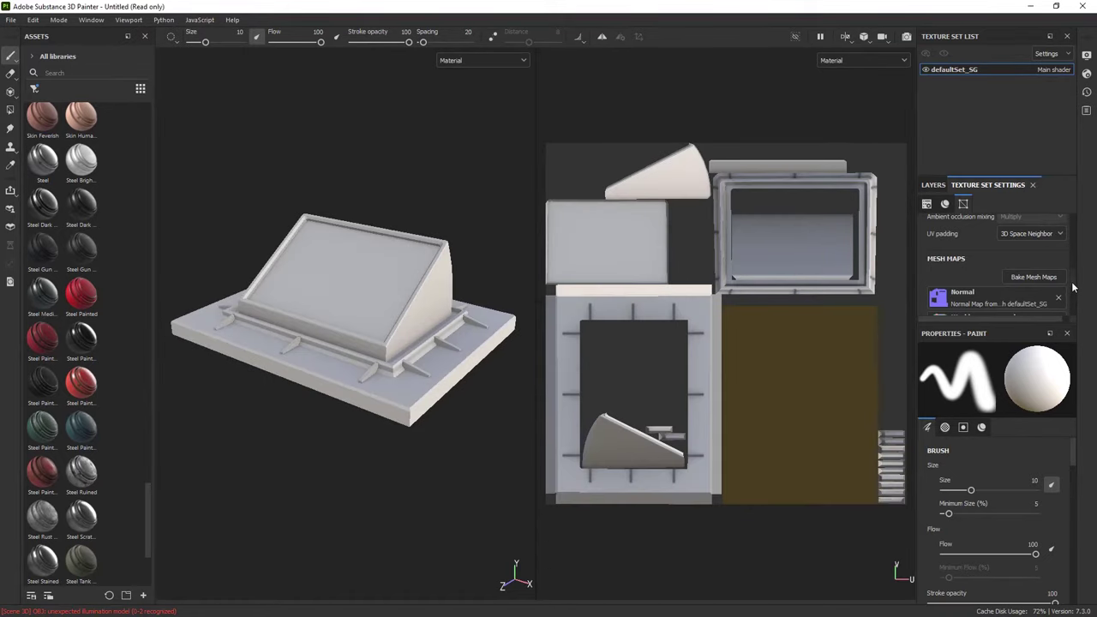
{"action": "scroll", "coordinate": [968, 266], "scroll_direction": "down", "scroll_amount": 3}
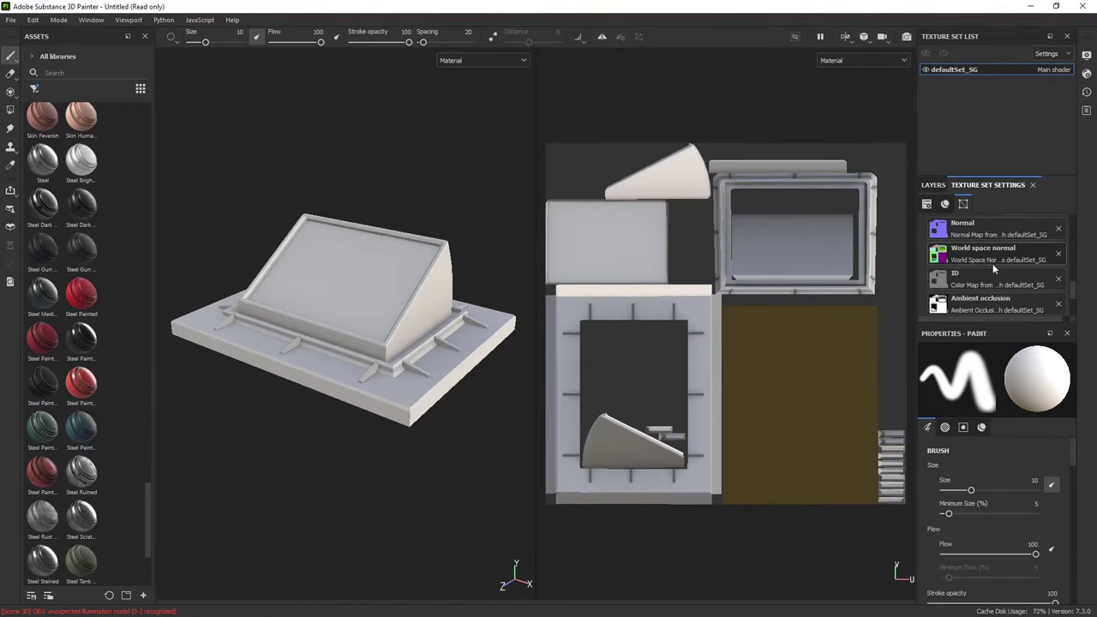
{"action": "left_click", "coordinate": [934, 185]}
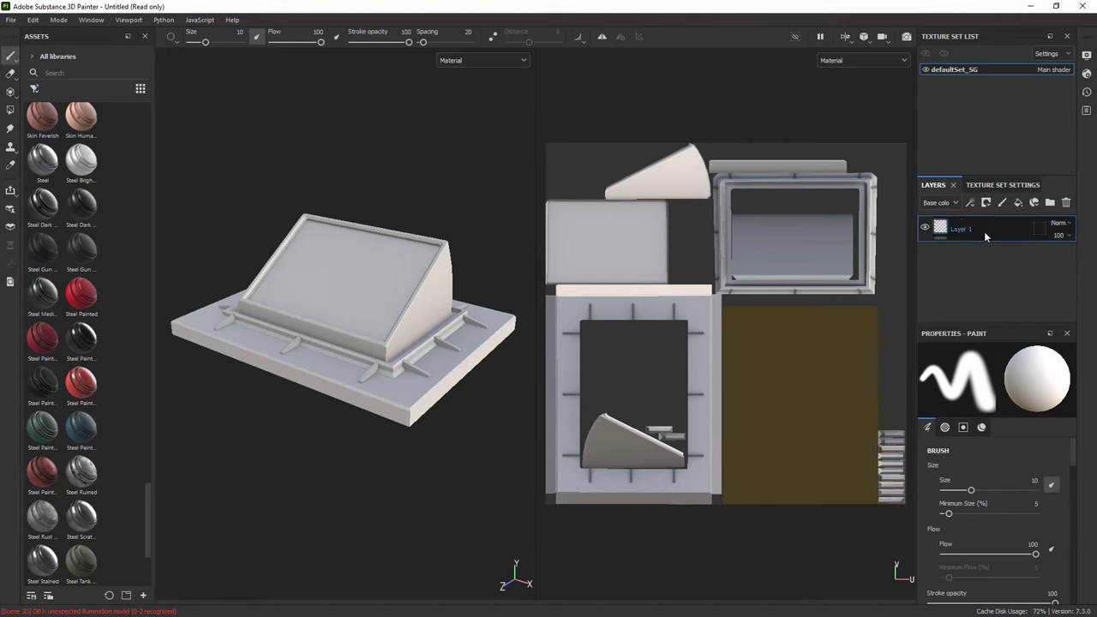
Delete the empty Layer 1 and add the Steel Painted Scraped smart material as a layer
{"action": "key", "text": "Delete"}
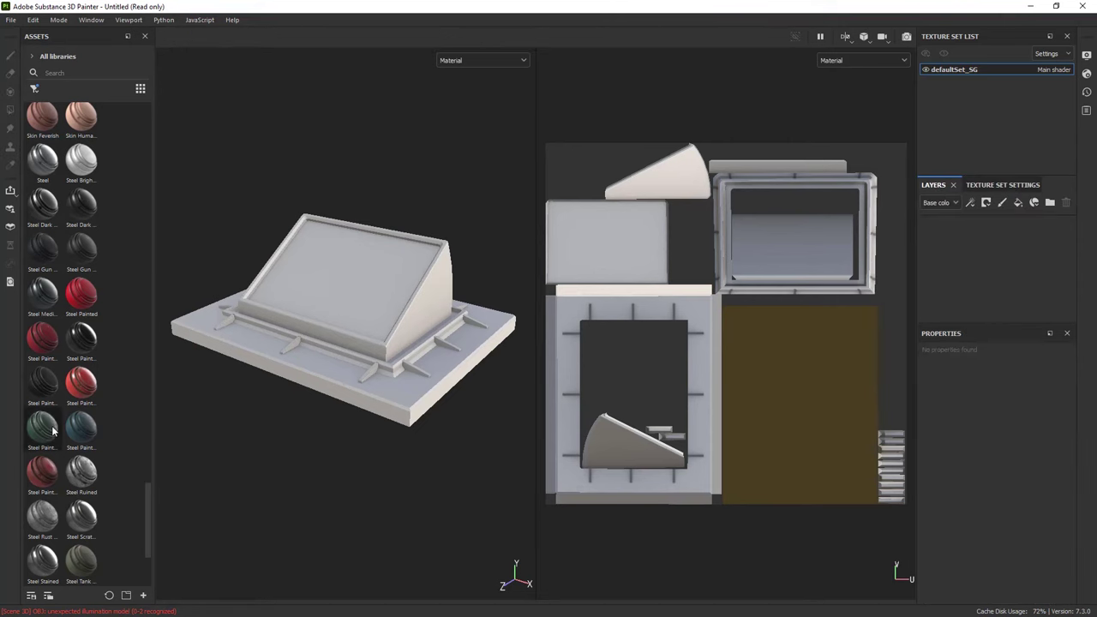
{"action": "mouse_move", "coordinate": [43, 427]}
{"action": "left_mouse_down"}
{"action": "mouse_move", "coordinate": [142, 421]}
{"action": "mouse_move", "coordinate": [939, 257]}
{"action": "left_mouse_up"}
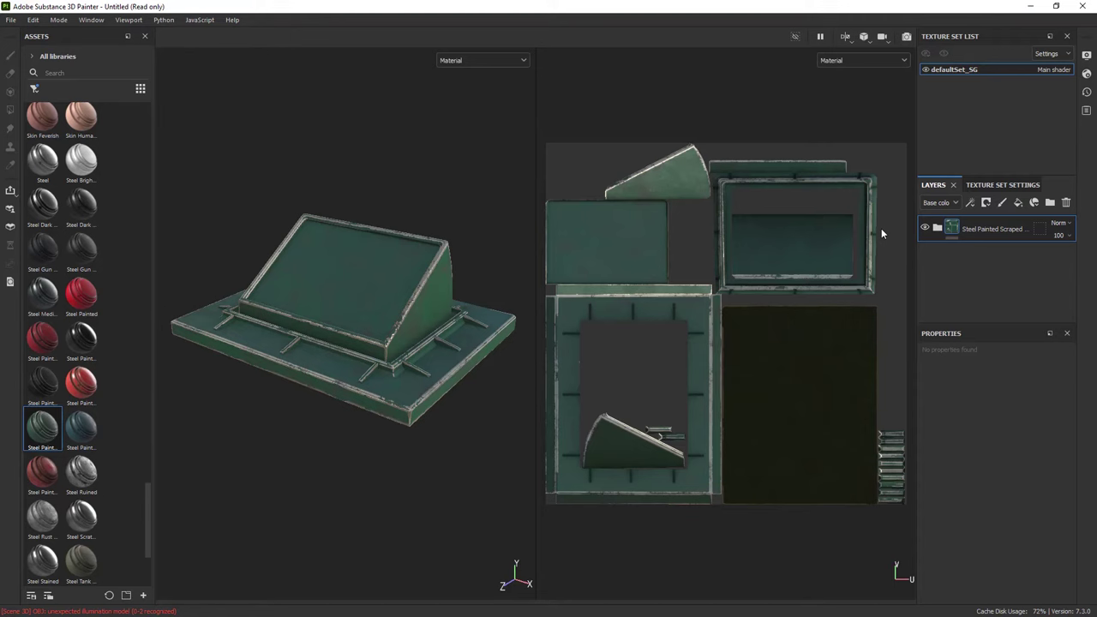
{"action": "right_click", "coordinate": [991, 229]}
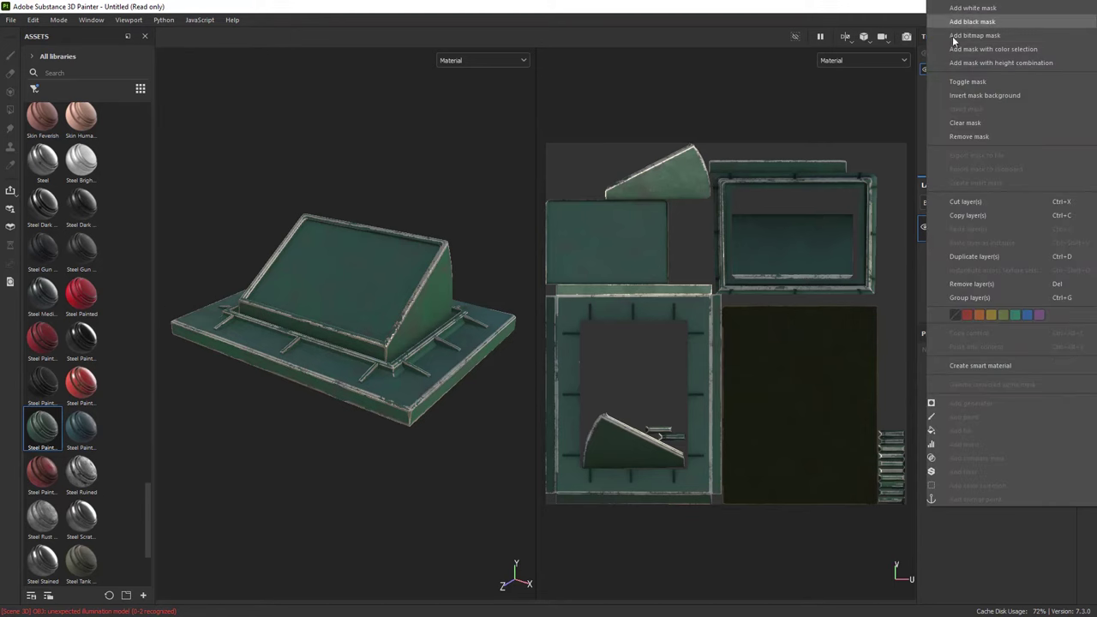
{"action": "left_click", "coordinate": [908, 12]}
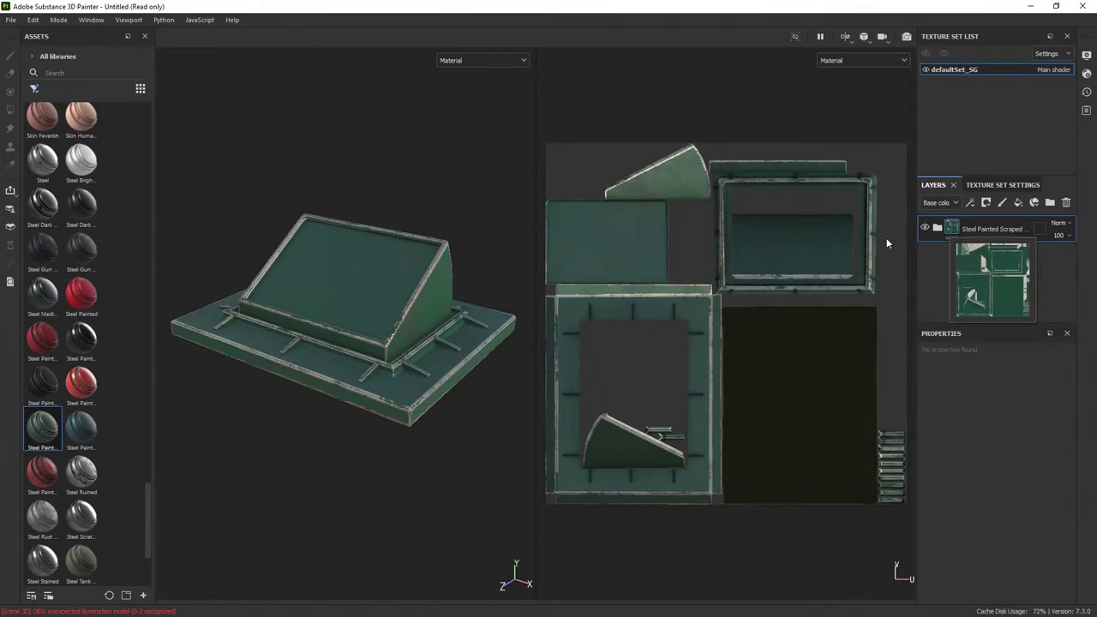
Search Assets for 'gla', add Glass Film Dirty Mirror as a layer, then clear the search
{"action": "left_click_drag", "start_coordinate": [144, 508], "coordinate": [162, 299]}
{"action": "left_click", "coordinate": [64, 73]}
{"action": "type", "text": "gla"}
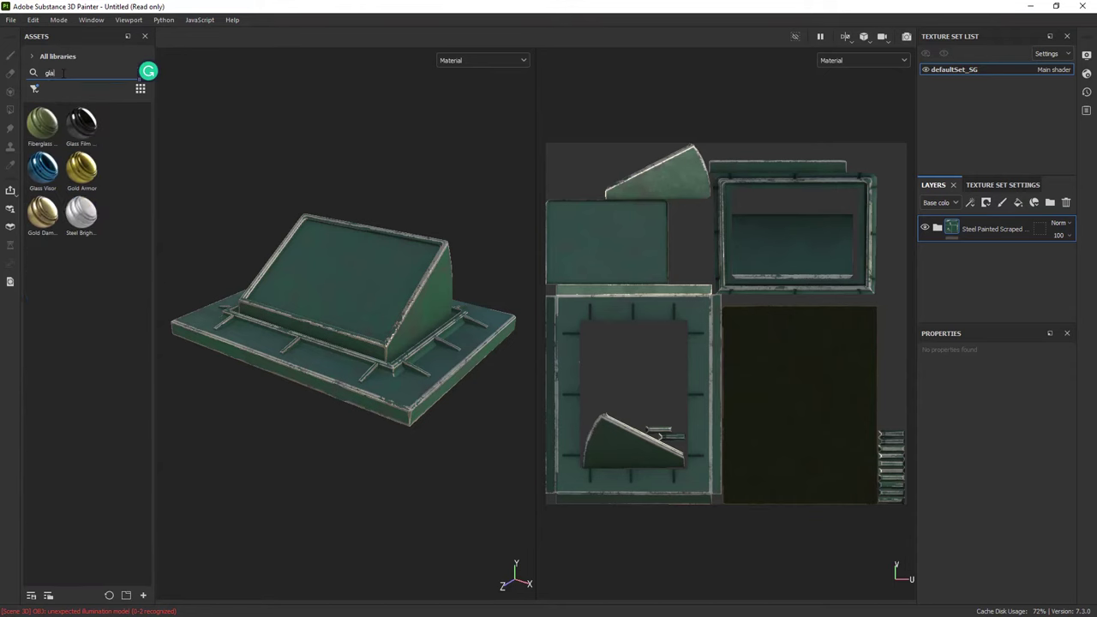
{"action": "left_click_drag", "start_coordinate": [81, 125], "coordinate": [976, 282]}
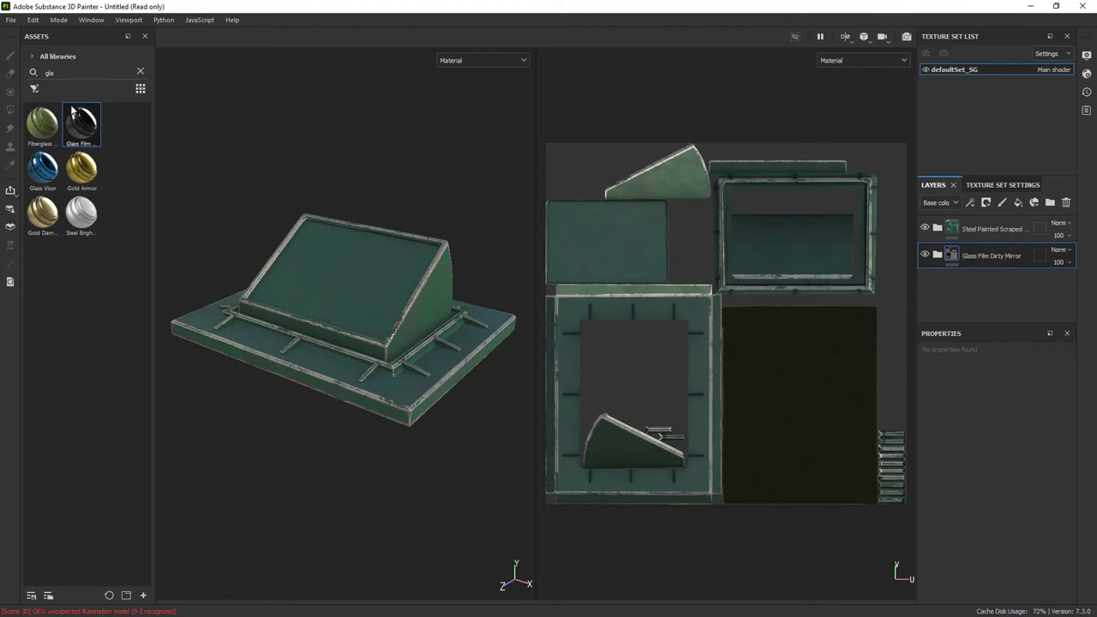
{"action": "left_click", "coordinate": [140, 71]}
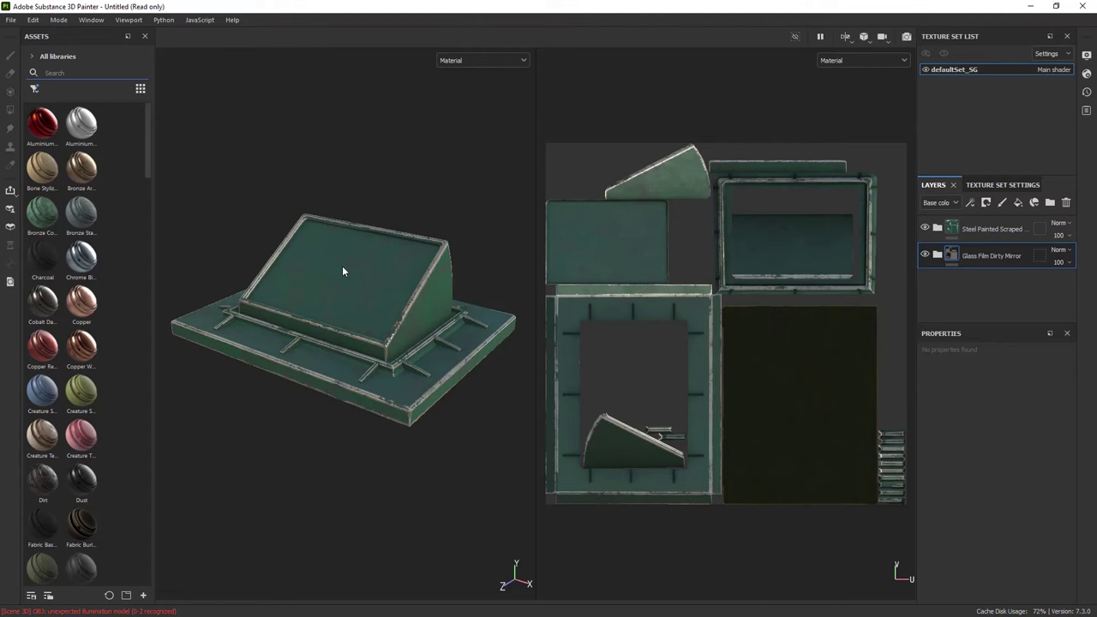
Uncheck monitor glass in Steel Painted Scraped's geometry mask, keeping legs, base and visor
{"action": "left_click", "coordinate": [1037, 231]}
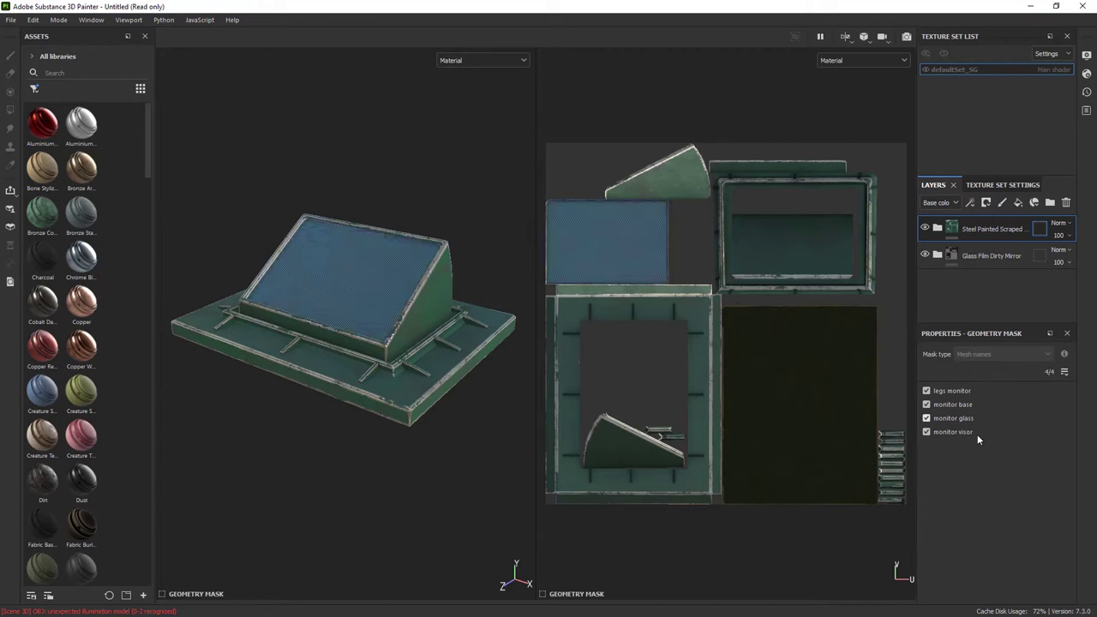
{"action": "left_click", "coordinate": [925, 431]}
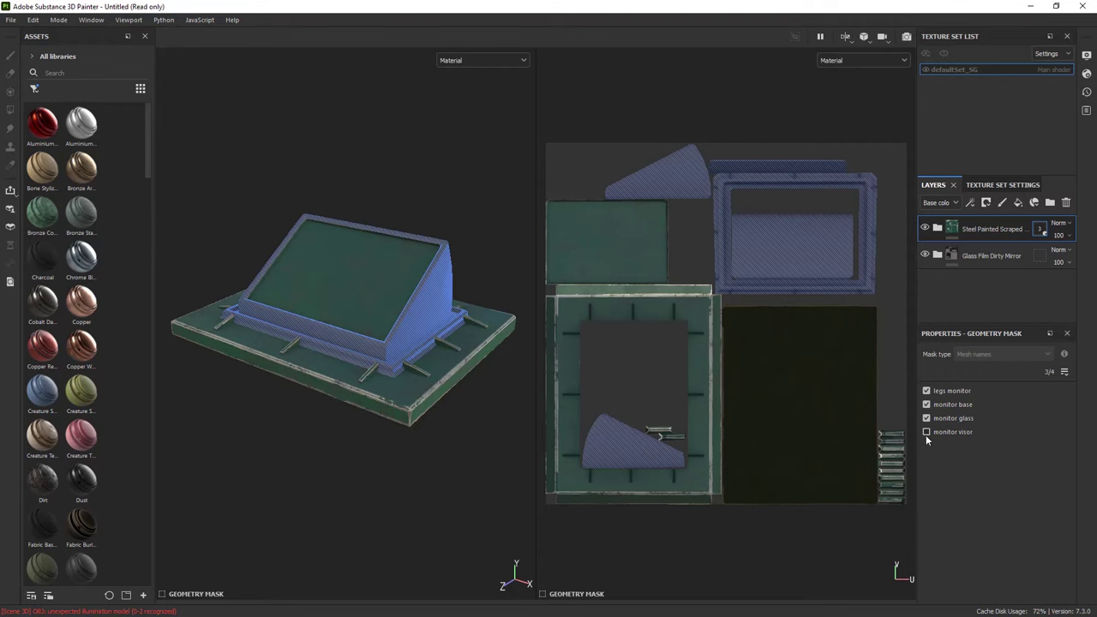
{"action": "left_click", "coordinate": [924, 432]}
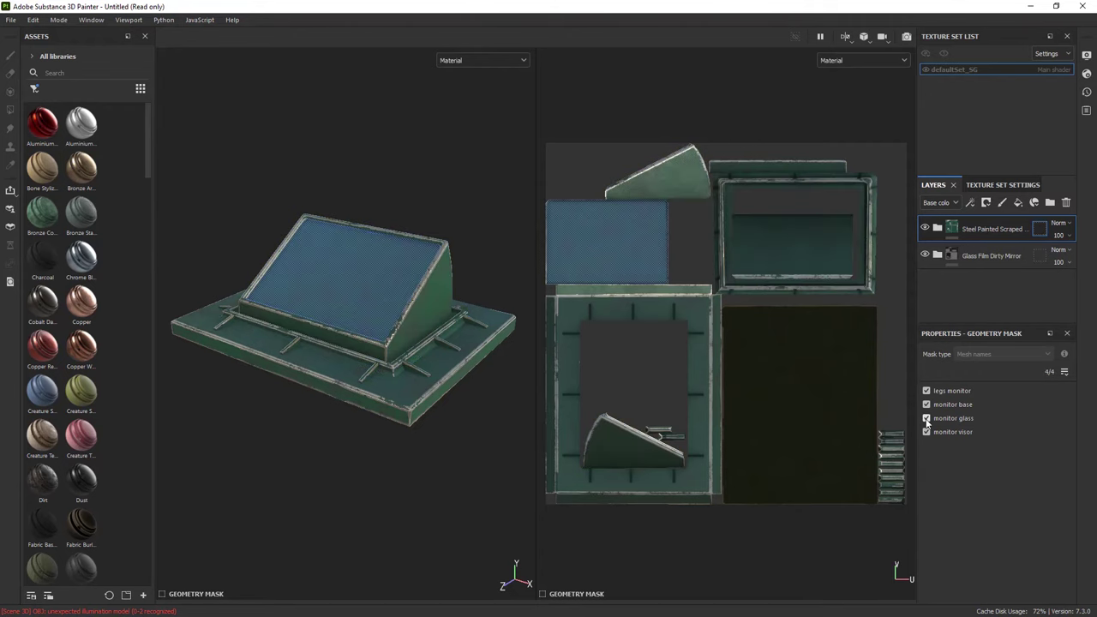
{"action": "left_click", "coordinate": [925, 418]}
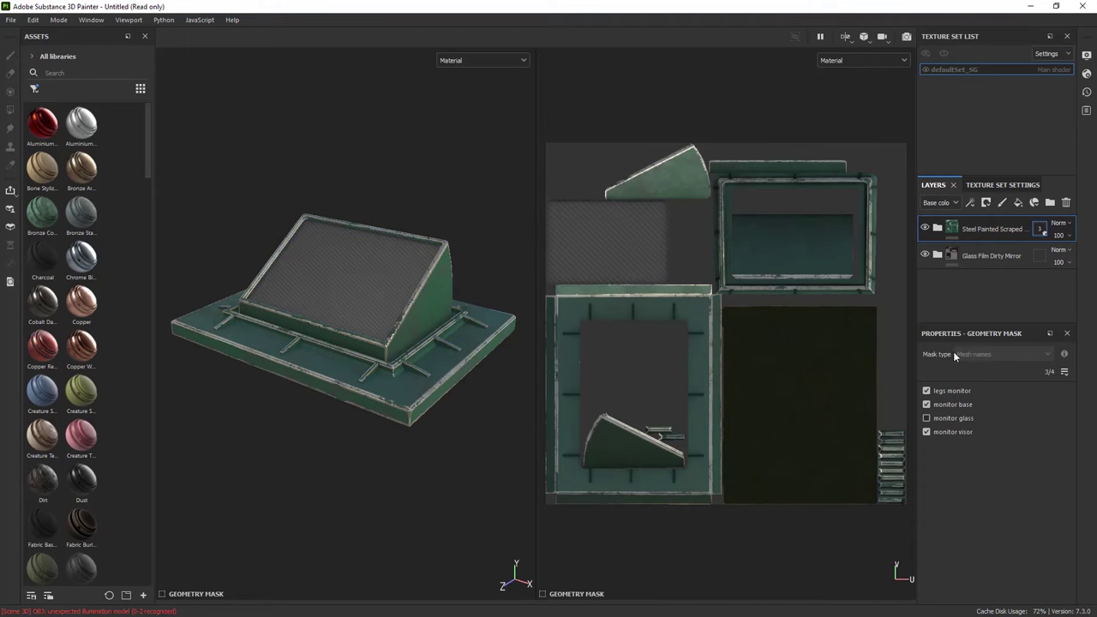
{"action": "left_click", "coordinate": [952, 233]}
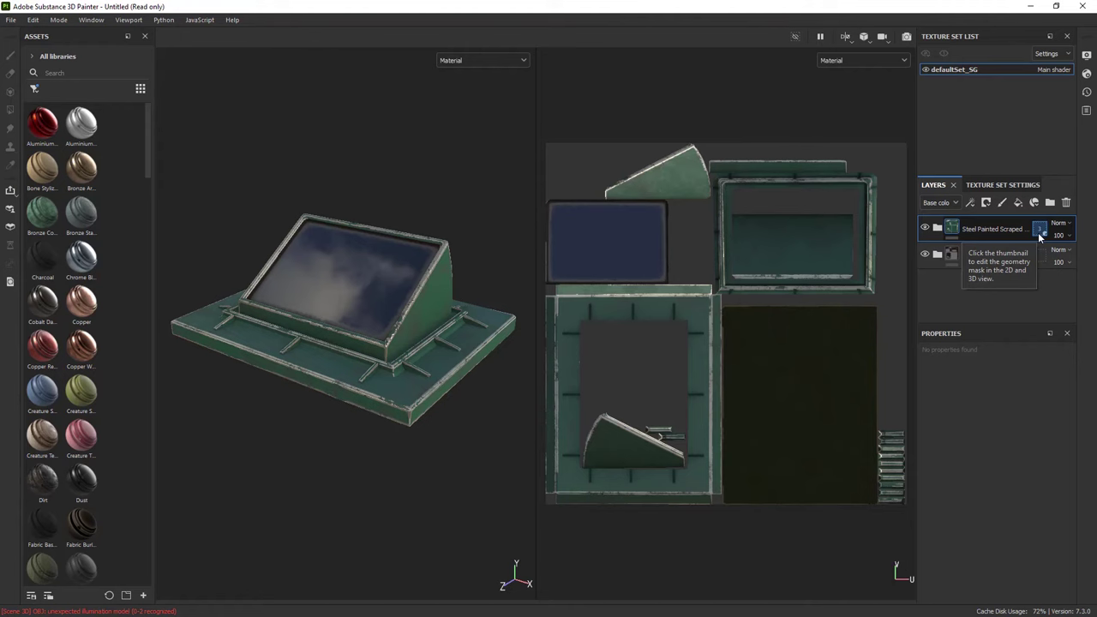
{"action": "left_click", "coordinate": [1038, 233]}
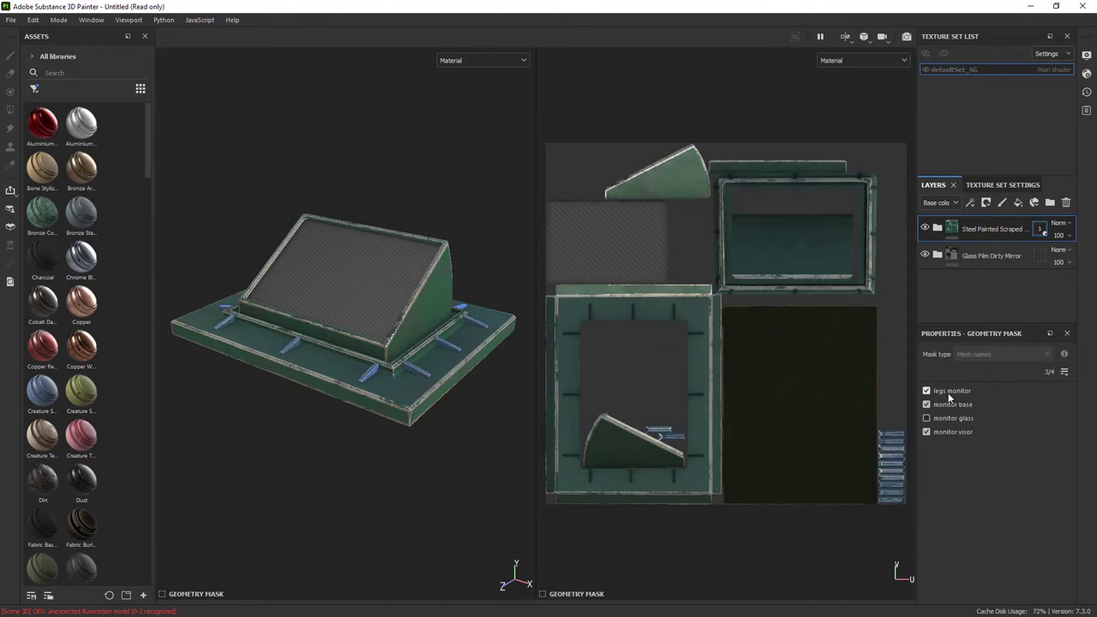
{"action": "scroll", "coordinate": [77, 359], "scroll_direction": "down", "scroll_amount": 10}
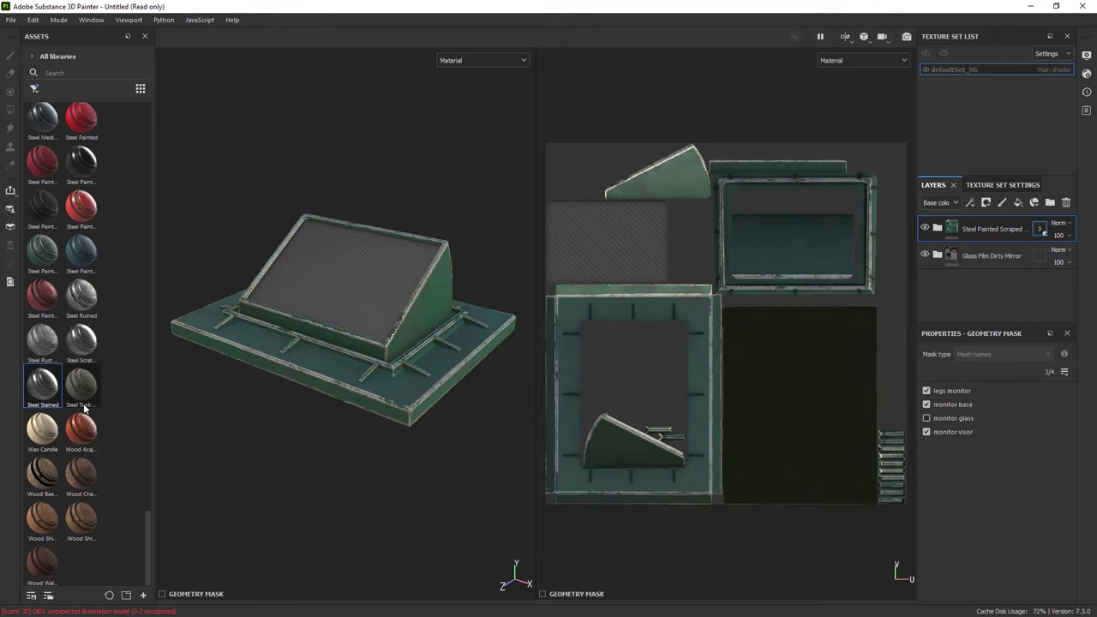
Add Steel Stained on top, masking out monitor base, monitor glass and monitor visor
{"action": "mouse_move", "coordinate": [55, 399]}
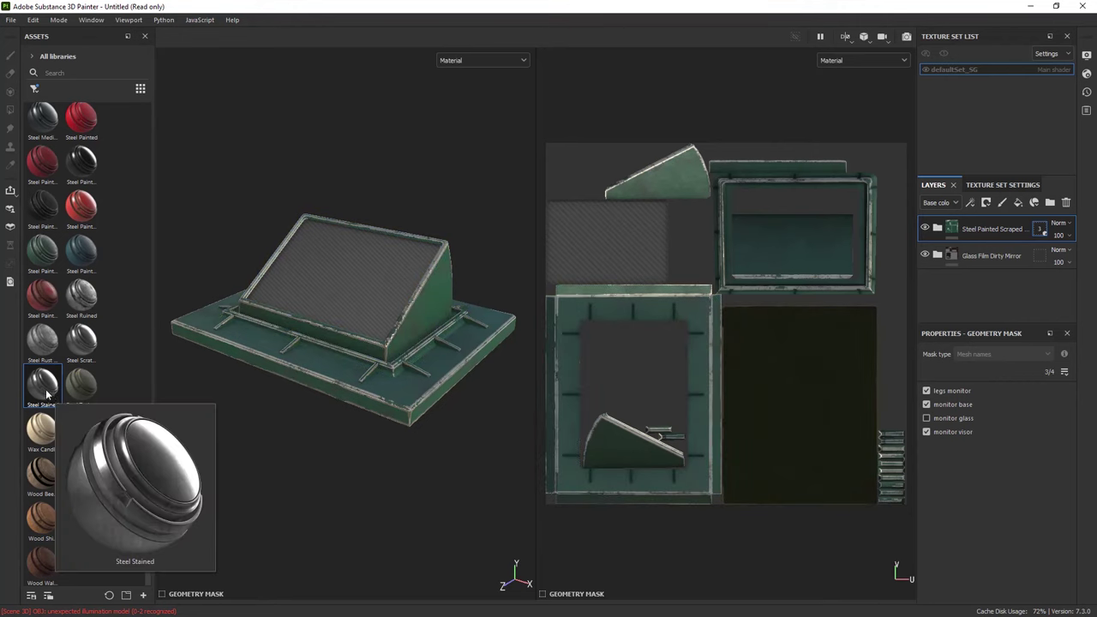
{"action": "left_click_drag", "start_coordinate": [46, 393], "coordinate": [978, 216]}
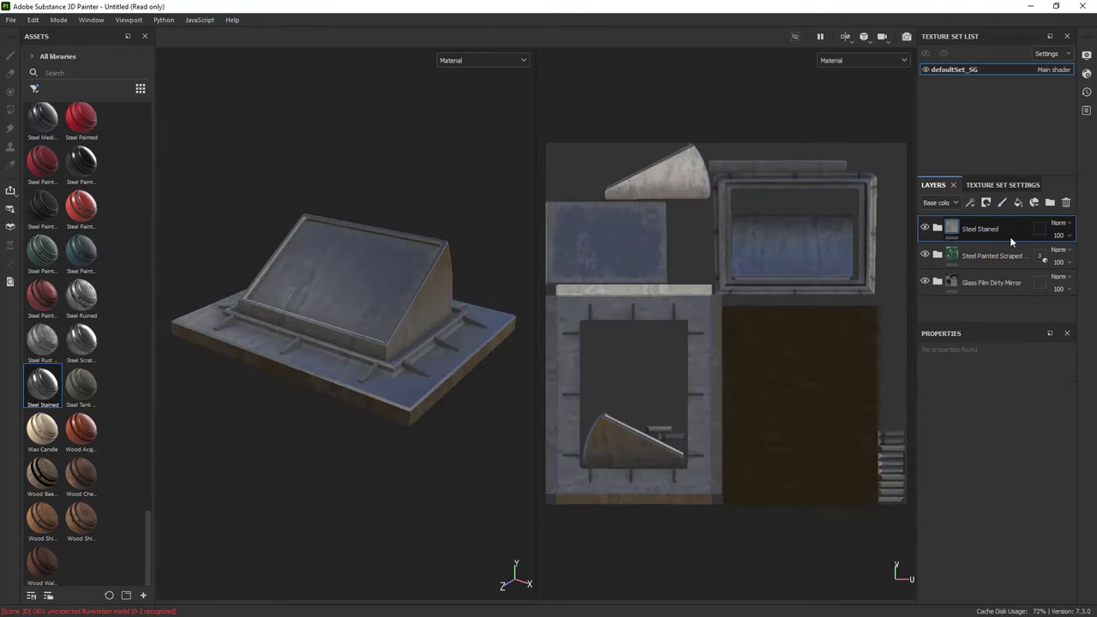
{"action": "left_click", "coordinate": [1039, 230]}
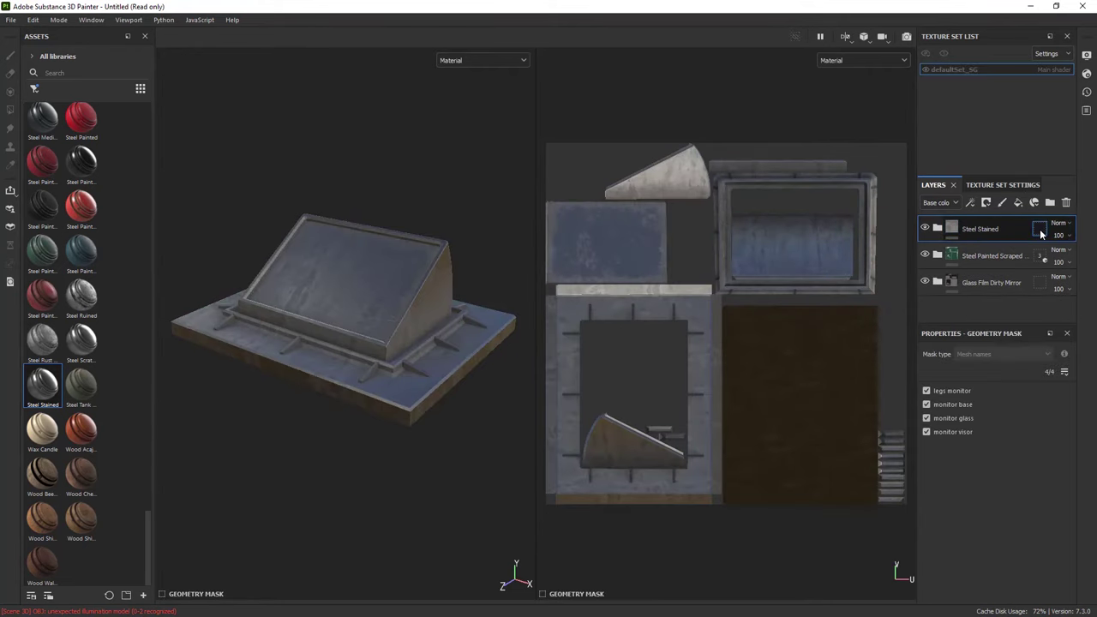
{"action": "left_click", "coordinate": [925, 404]}
{"action": "left_click", "coordinate": [925, 418]}
{"action": "left_click", "coordinate": [926, 431]}
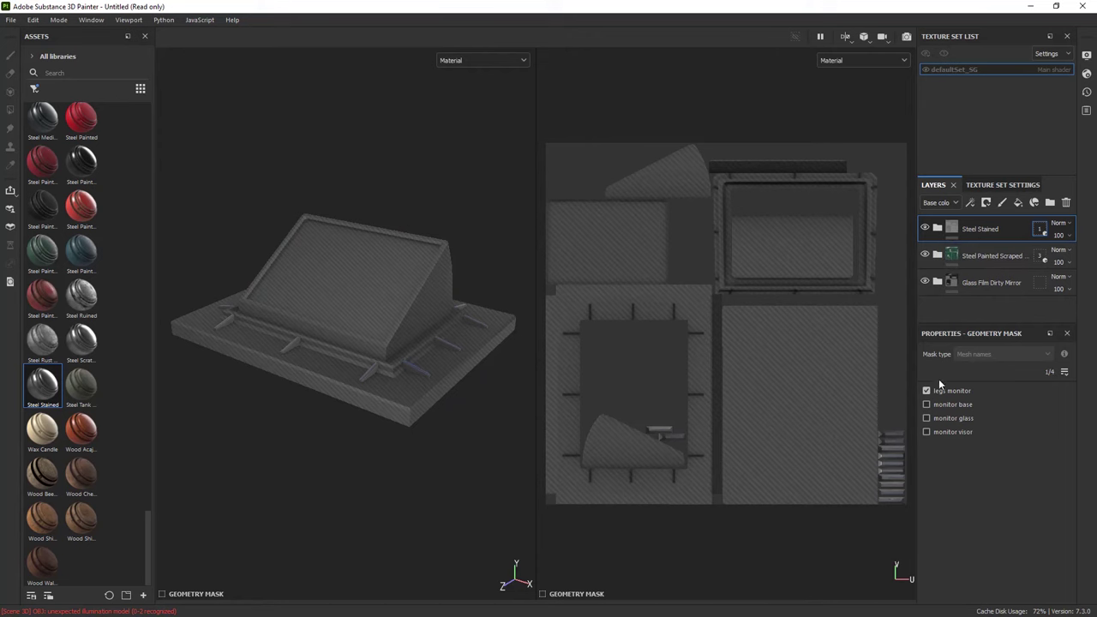
{"action": "left_click", "coordinate": [949, 230]}
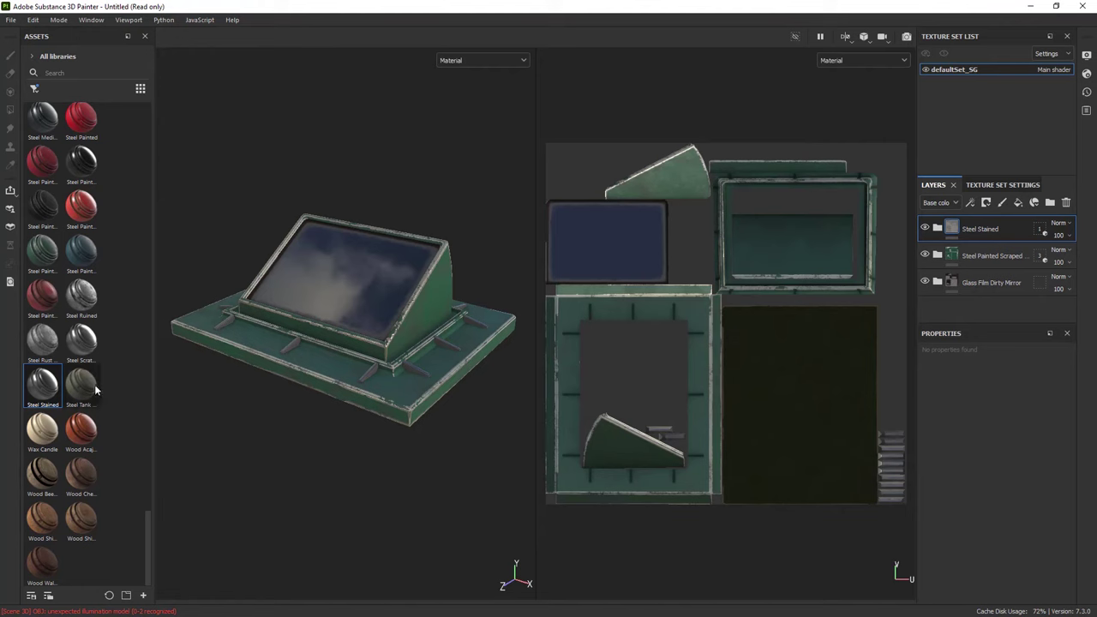
Add Steel Painted Worn on top, masking out monitor glass, monitor base and legs monitor
{"action": "mouse_move", "coordinate": [37, 304]}
{"action": "left_mouse_down"}
{"action": "mouse_move", "coordinate": [915, 372]}
{"action": "mouse_move", "coordinate": [1008, 227]}
{"action": "mouse_move", "coordinate": [1001, 221]}
{"action": "left_mouse_up"}
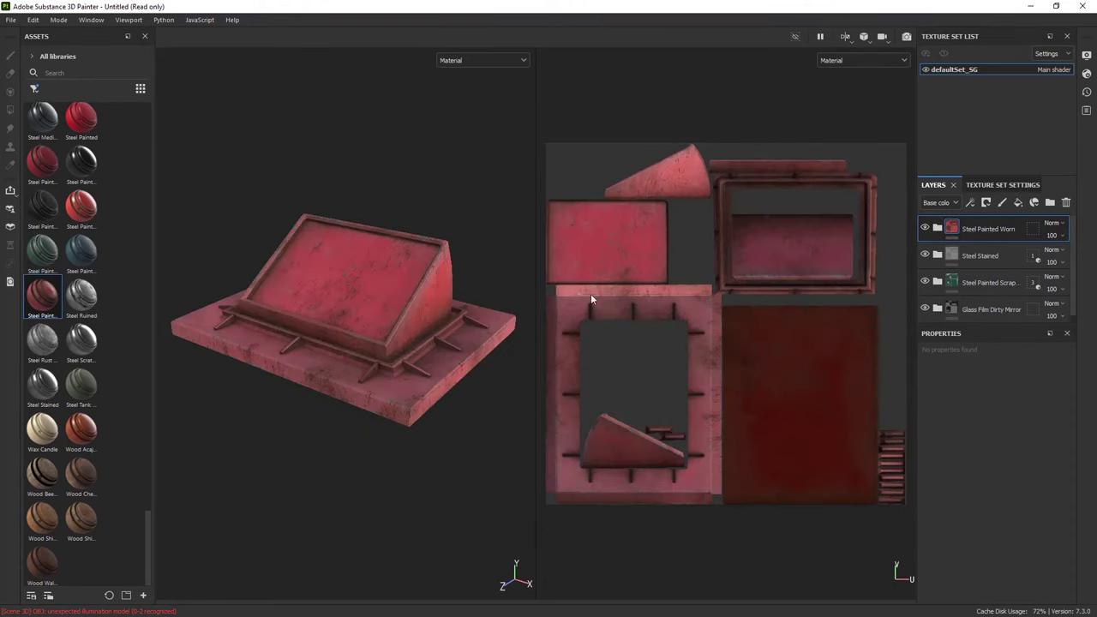
{"action": "left_click", "coordinate": [1032, 231]}
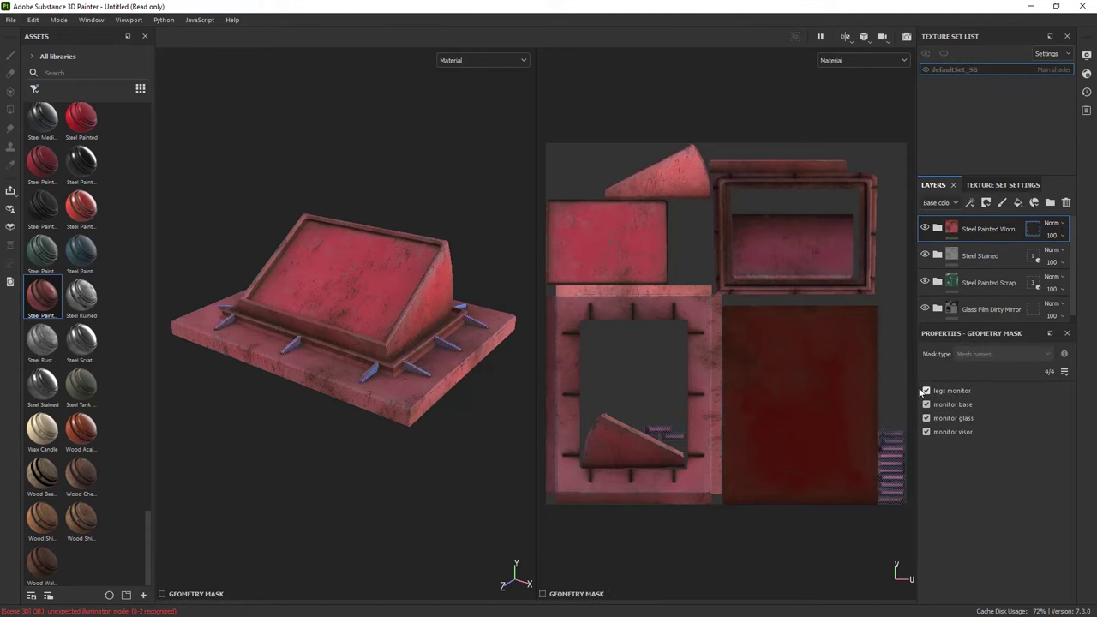
{"action": "left_click", "coordinate": [926, 417]}
{"action": "left_click", "coordinate": [926, 403]}
{"action": "left_click", "coordinate": [926, 390]}
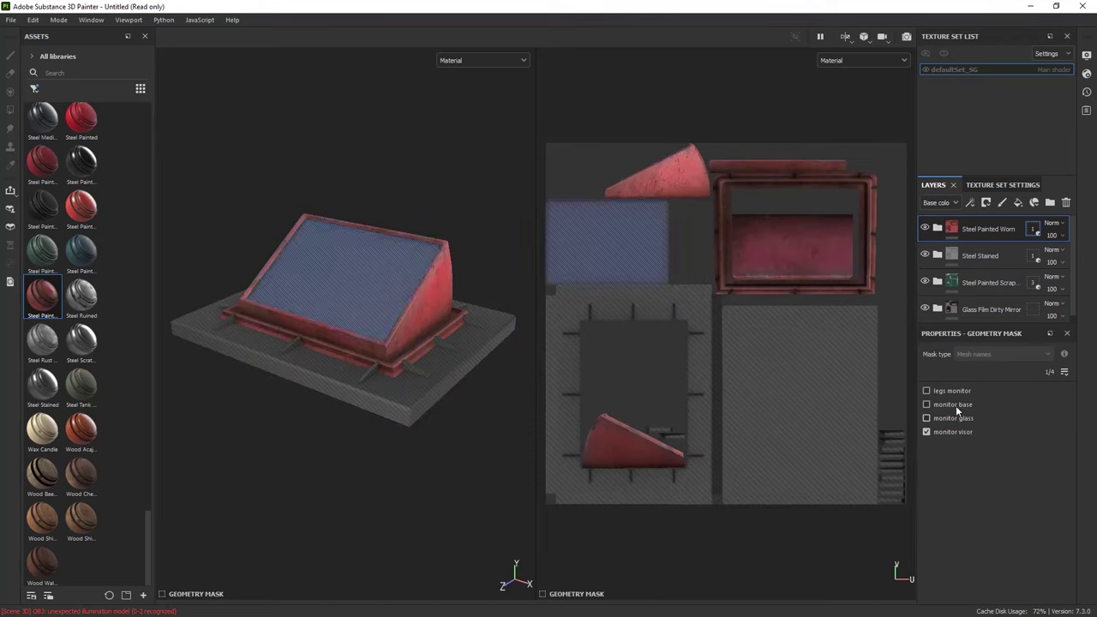
{"action": "left_click", "coordinate": [952, 230]}
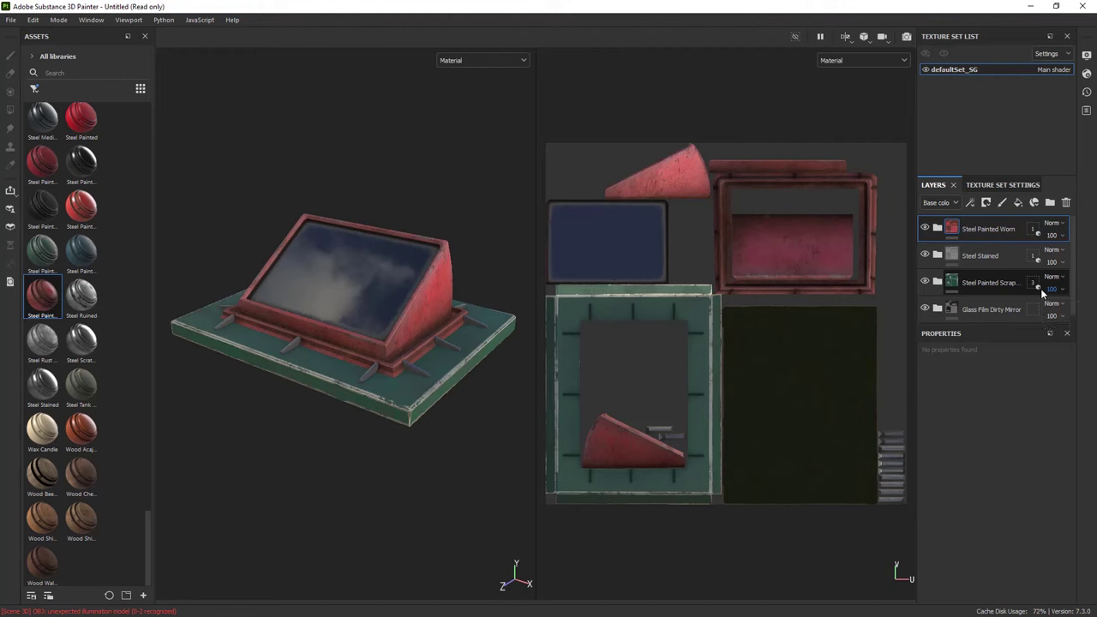
Change Steel Stained's geometry mask to include monitor visor and exclude legs monitor
{"action": "right_click", "coordinate": [1032, 233]}
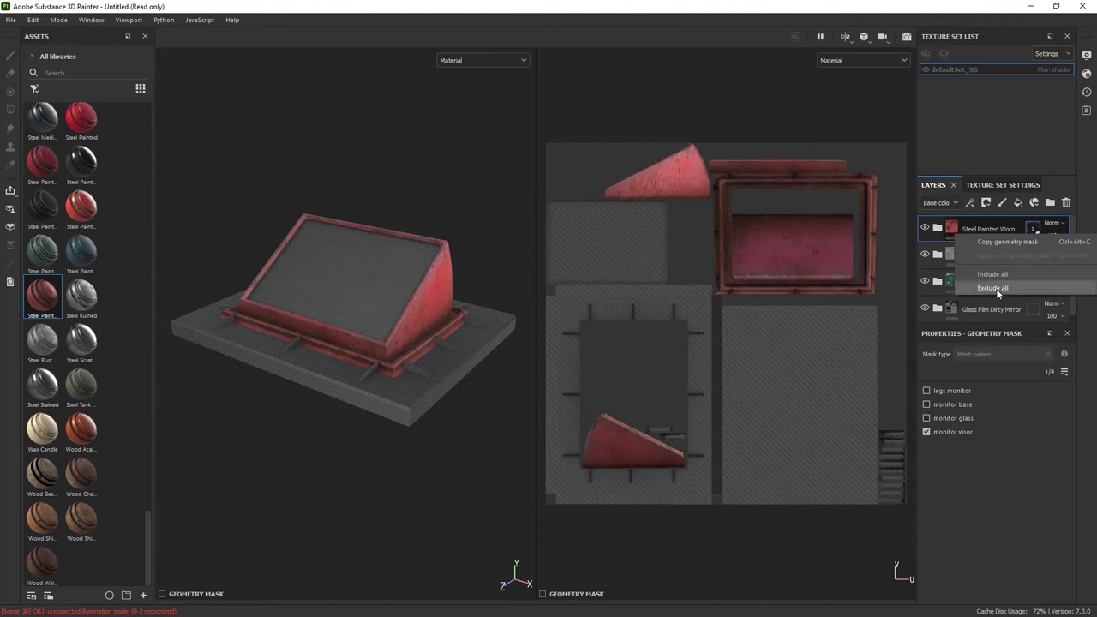
{"action": "left_click", "coordinate": [996, 516]}
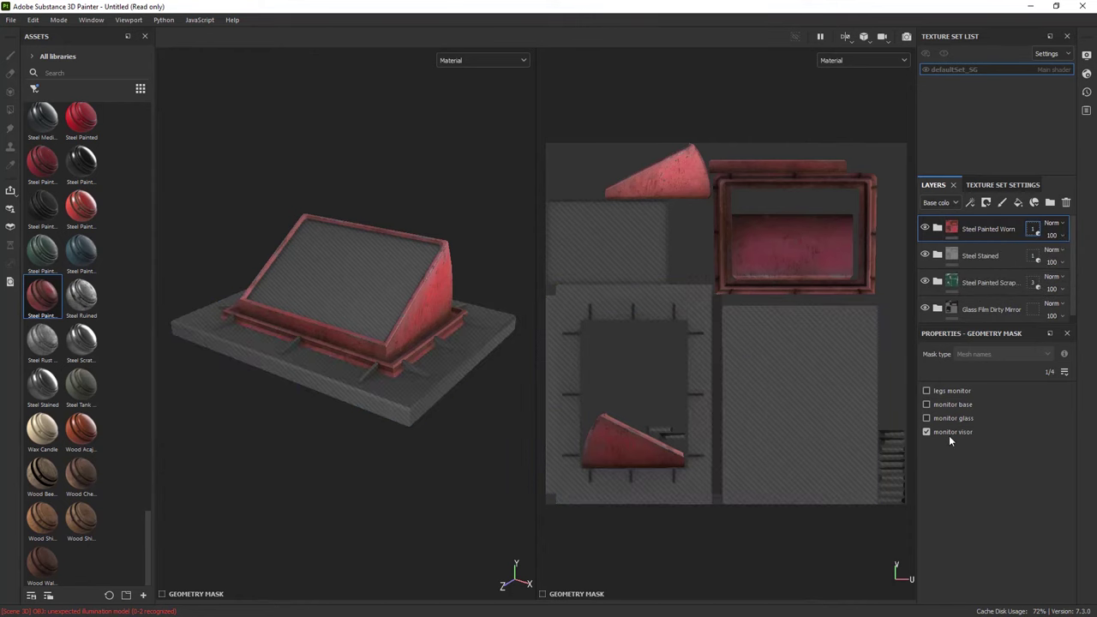
{"action": "left_click", "coordinate": [926, 431]}
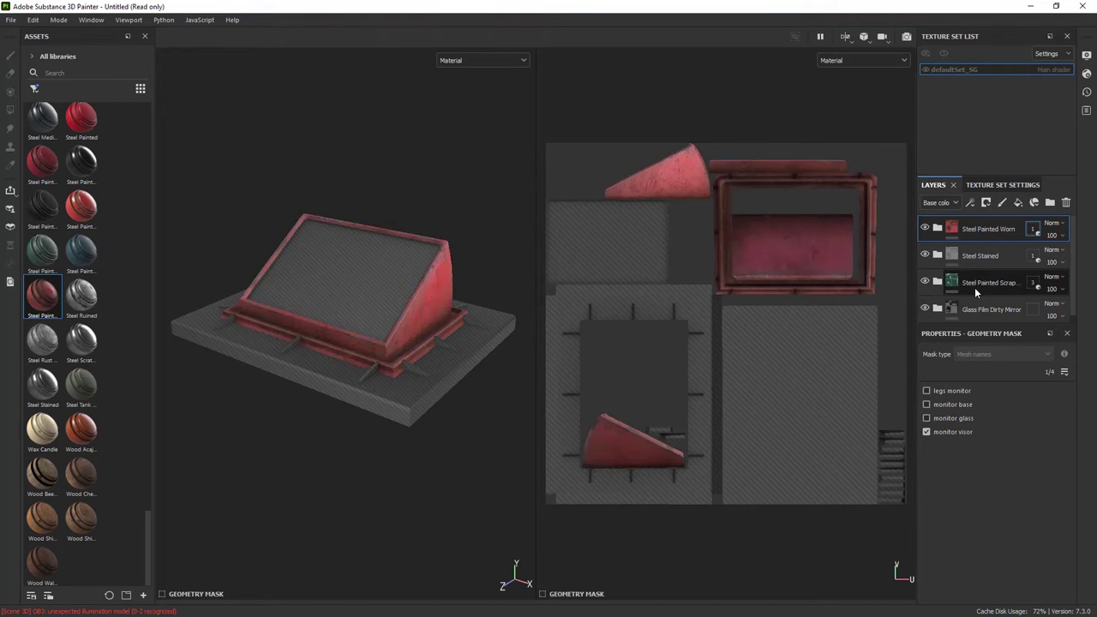
{"action": "left_click", "coordinate": [976, 259]}
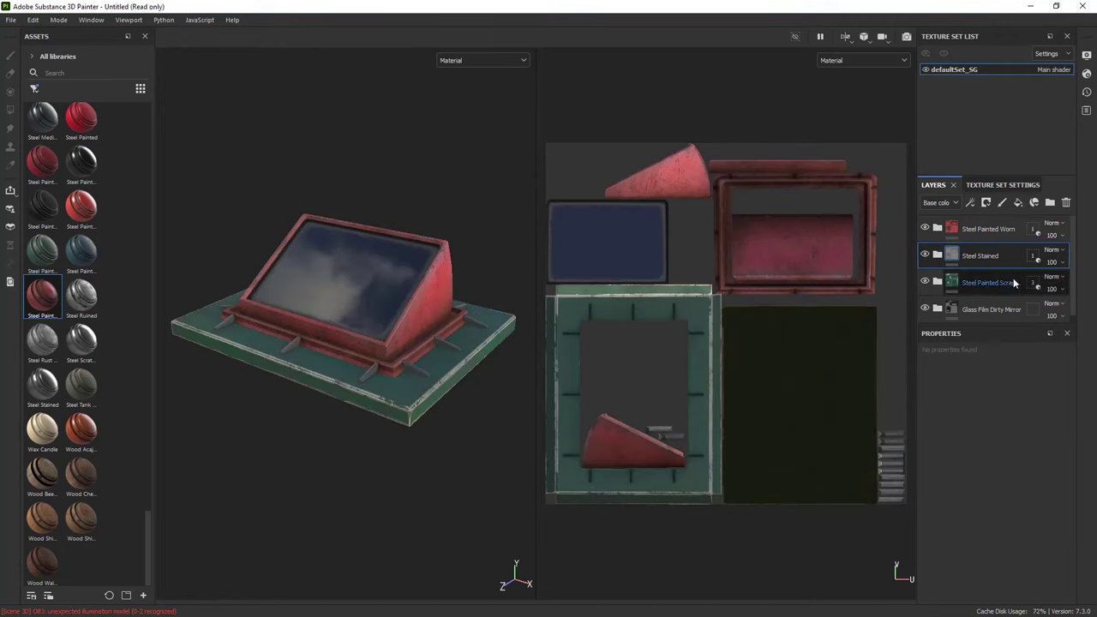
{"action": "left_click", "coordinate": [1034, 256]}
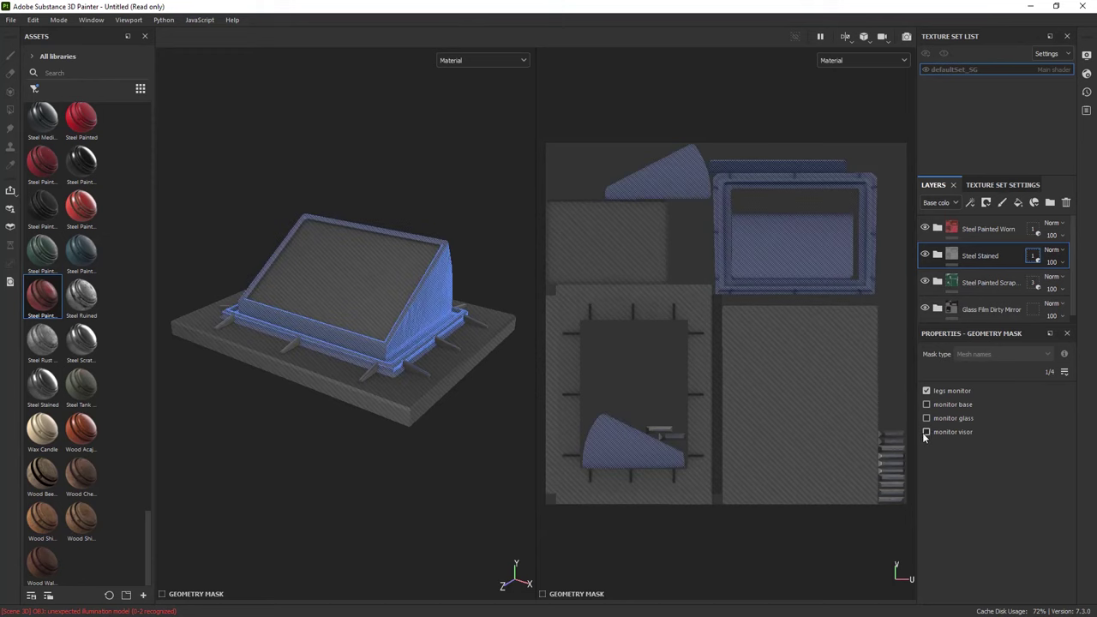
{"action": "left_click", "coordinate": [926, 432]}
{"action": "left_click", "coordinate": [925, 391]}
Switch Steel Painted Worn's mask from monitor visor to legs monitor, turning the legs red
{"action": "left_click", "coordinate": [970, 231]}
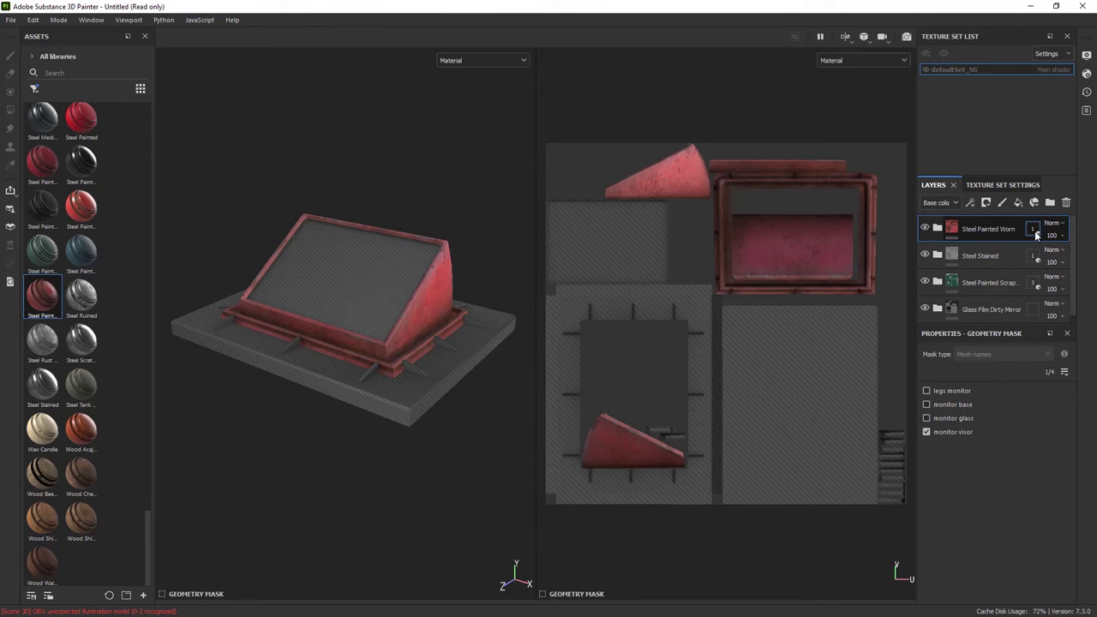
{"action": "left_click", "coordinate": [925, 391]}
{"action": "left_click", "coordinate": [926, 432]}
{"action": "left_click", "coordinate": [950, 230]}
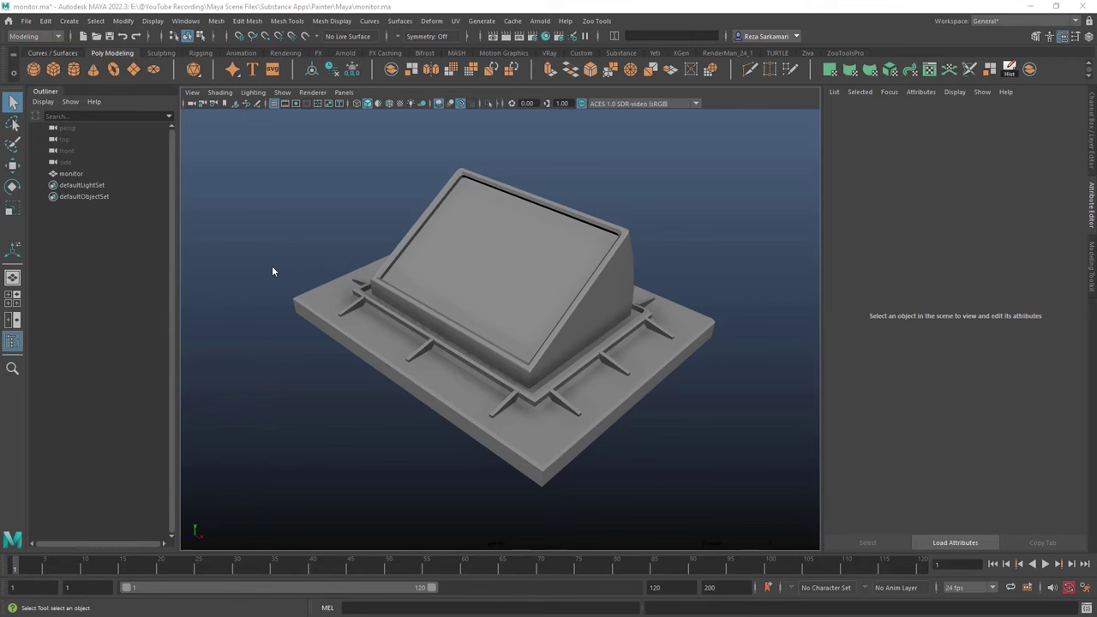
Select the monitor mesh in the monitor.ma viewport
{"action": "left_click", "coordinate": [437, 286]}
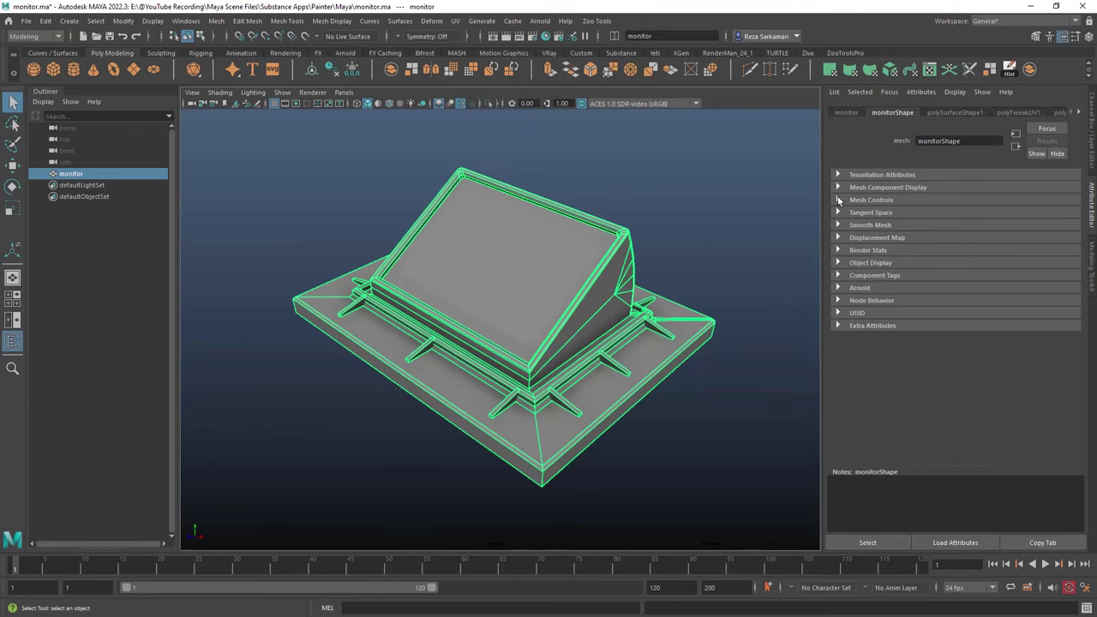
Switch Maya to the UV Editing workspace layout
{"action": "left_click", "coordinate": [995, 21]}
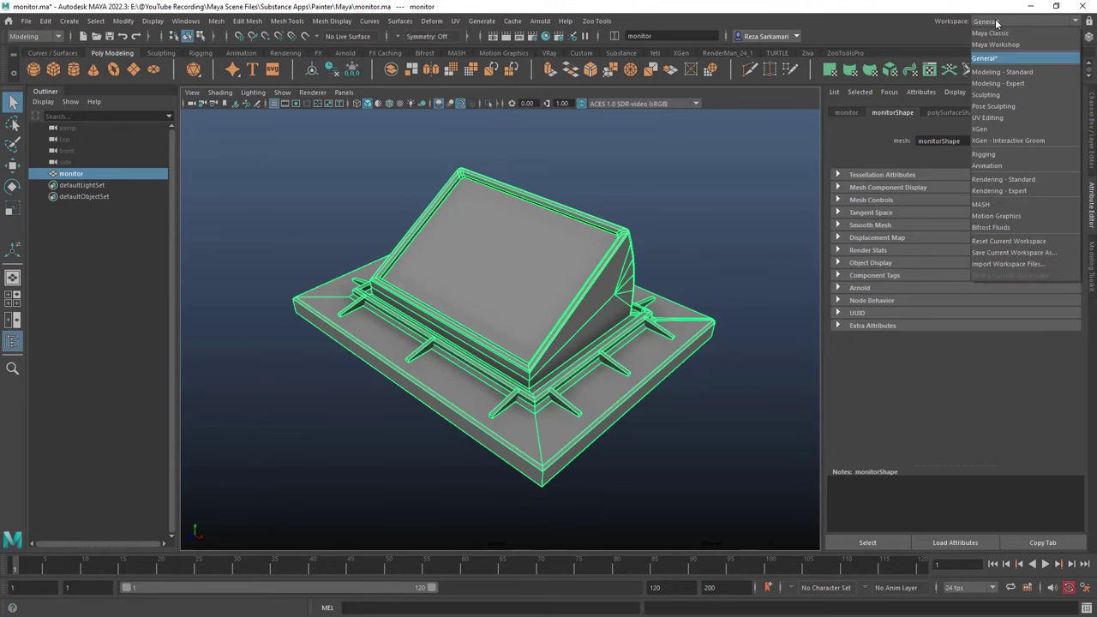
{"action": "left_click", "coordinate": [994, 116]}
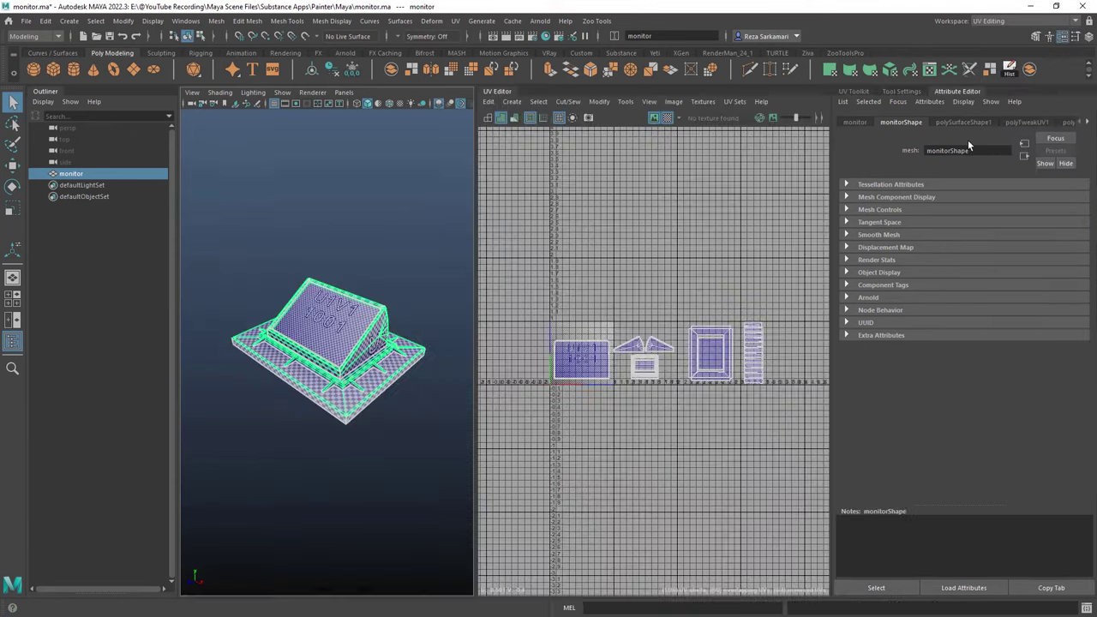
{"action": "scroll", "coordinate": [575, 364], "scroll_direction": "up", "scroll_amount": 2}
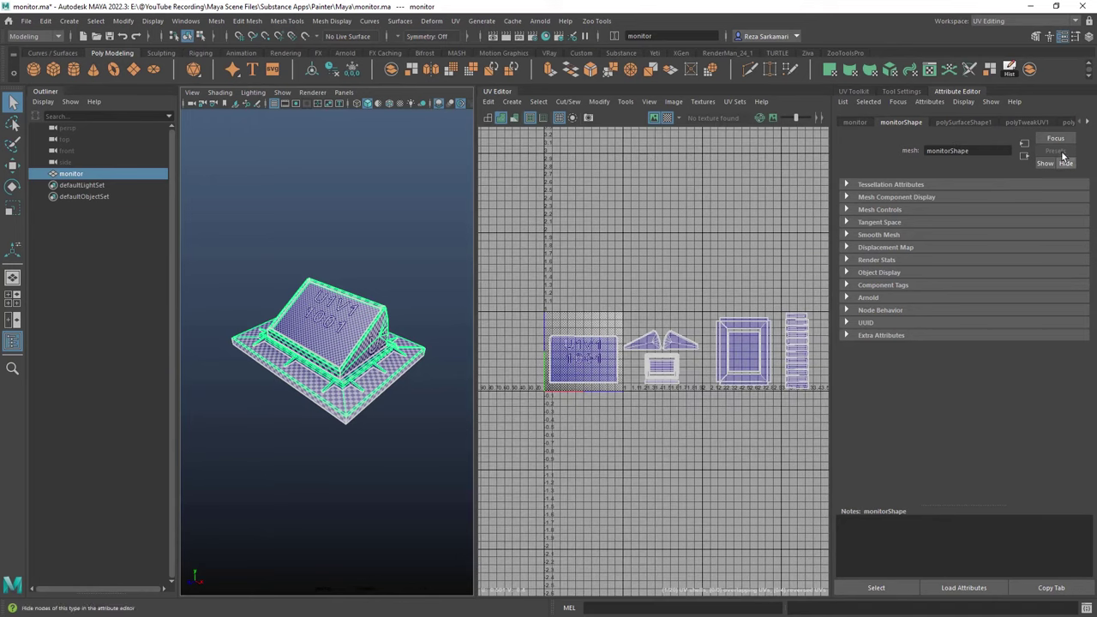
Inspect the monitor's UV shells across tiles U1V1 through U4V1, then return to Object Mode
{"action": "left_click_drag", "start_coordinate": [776, 307], "coordinate": [810, 489]}
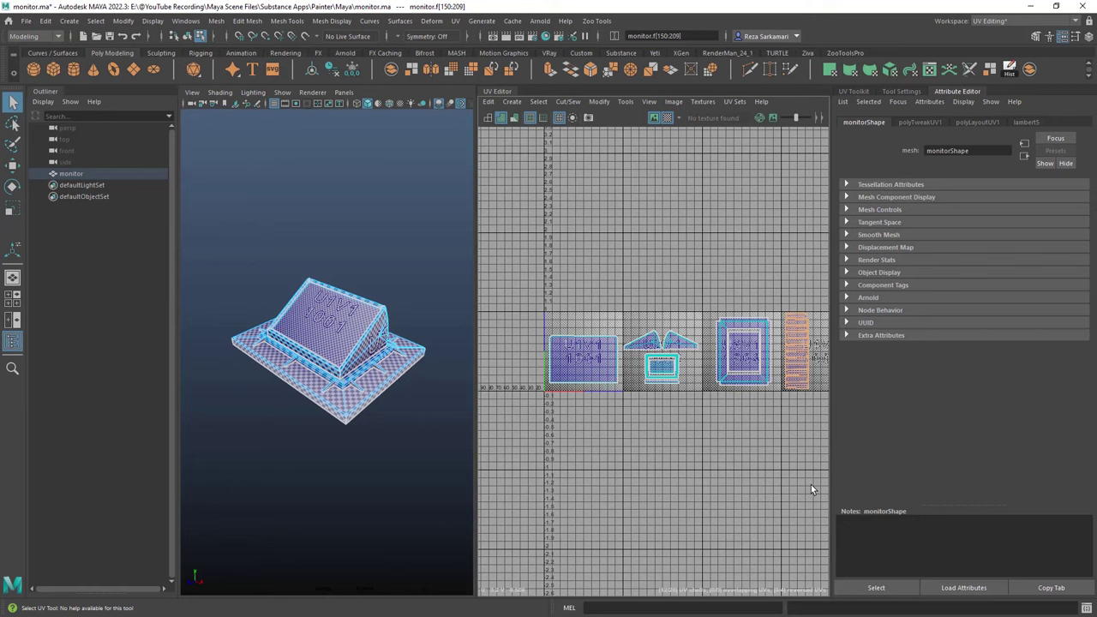
{"action": "left_click", "coordinate": [579, 353]}
{"action": "scroll", "coordinate": [578, 344], "scroll_direction": "up", "scroll_amount": 8}
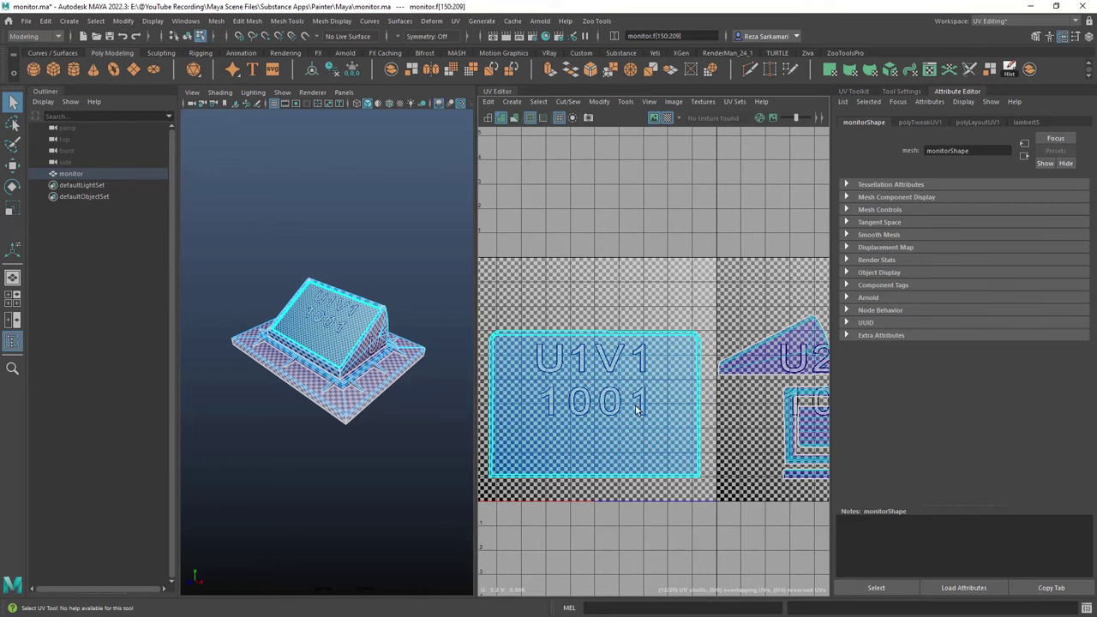
{"action": "left_click", "coordinate": [717, 442]}
{"action": "middle_click_drag", "start_coordinate": [752, 446], "coordinate": [581, 428], "text": "alt"}
{"action": "middle_click_drag", "start_coordinate": [742, 517], "coordinate": [525, 501], "text": "alt"}
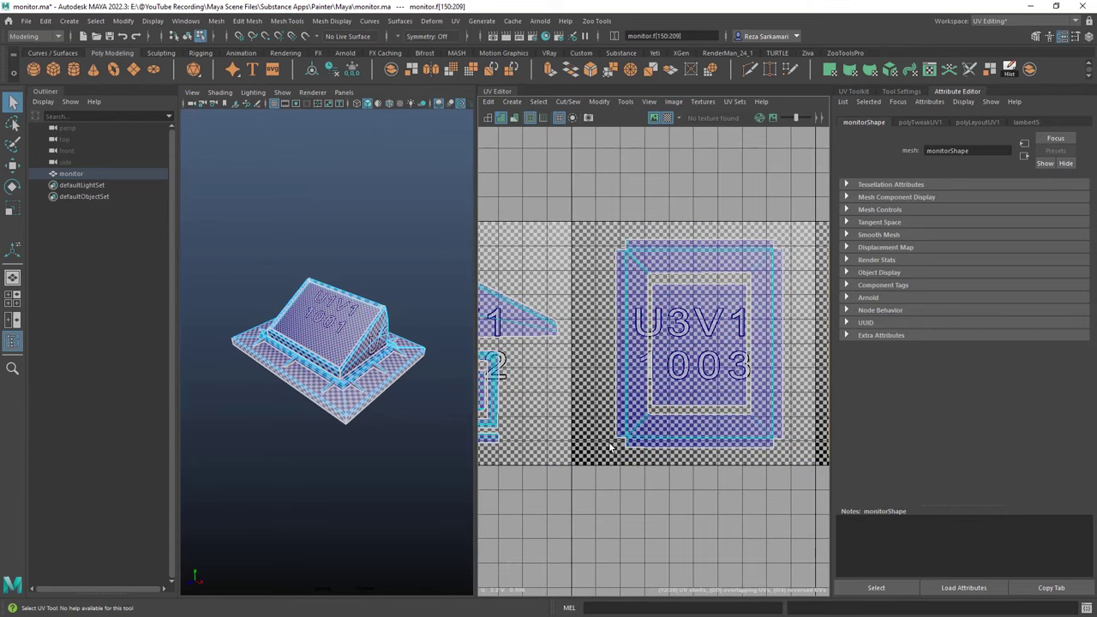
{"action": "left_click", "coordinate": [635, 425]}
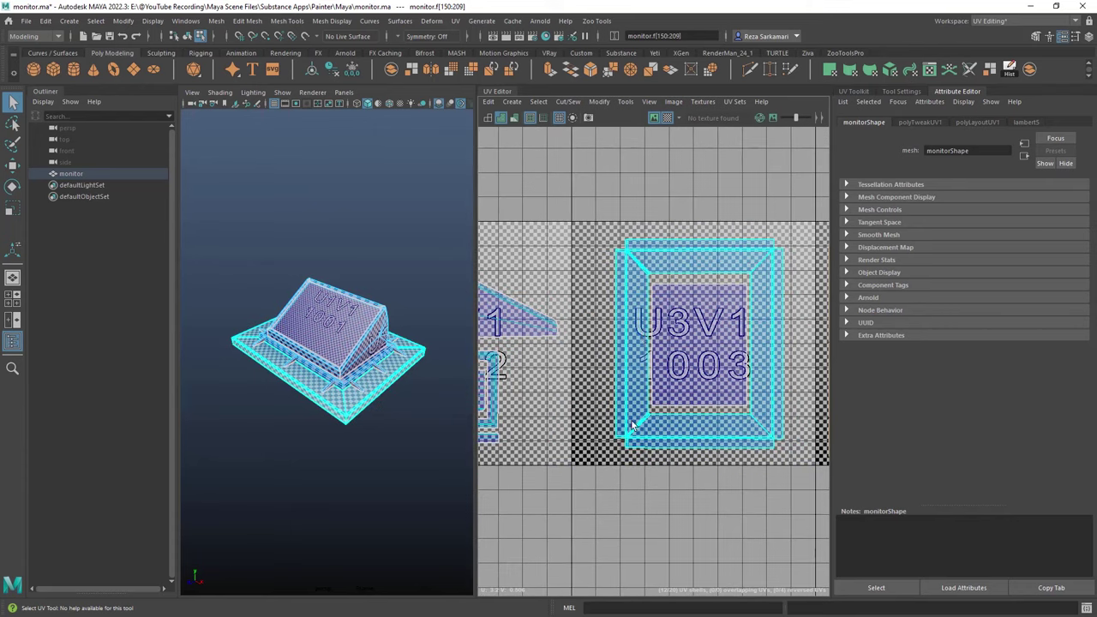
{"action": "left_click", "coordinate": [736, 443]}
{"action": "middle_click_drag", "start_coordinate": [737, 443], "coordinate": [502, 440], "text": "alt"}
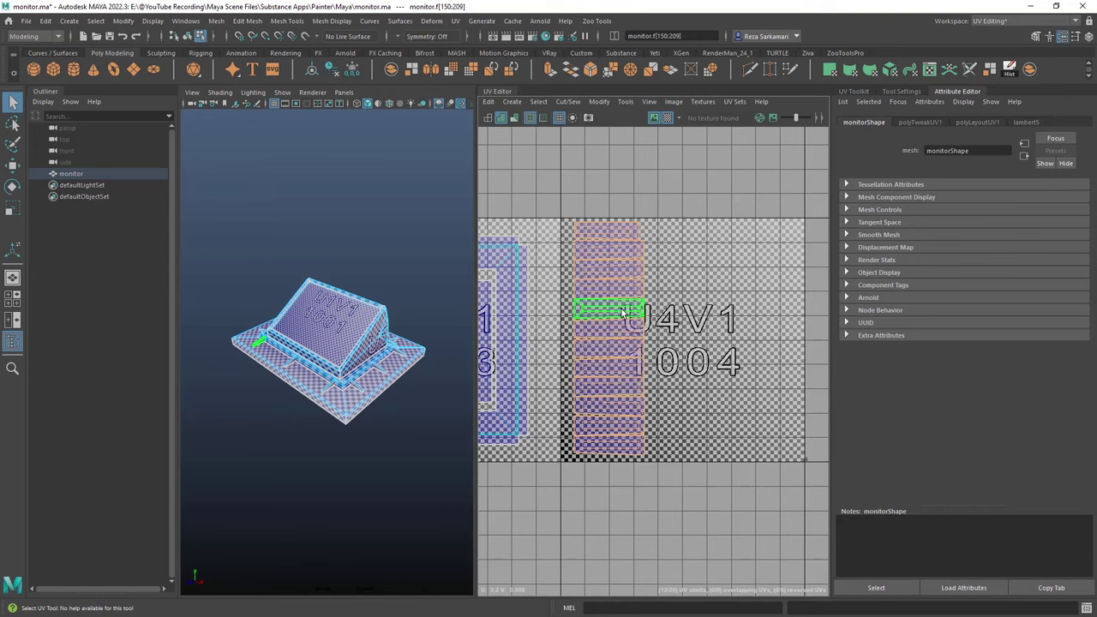
{"action": "key", "text": "a"}
{"action": "right_click_drag", "start_coordinate": [326, 343], "coordinate": [377, 274]}
Open the File > Export Selection options for the selected monitor mesh
{"action": "left_click", "coordinate": [26, 20]}
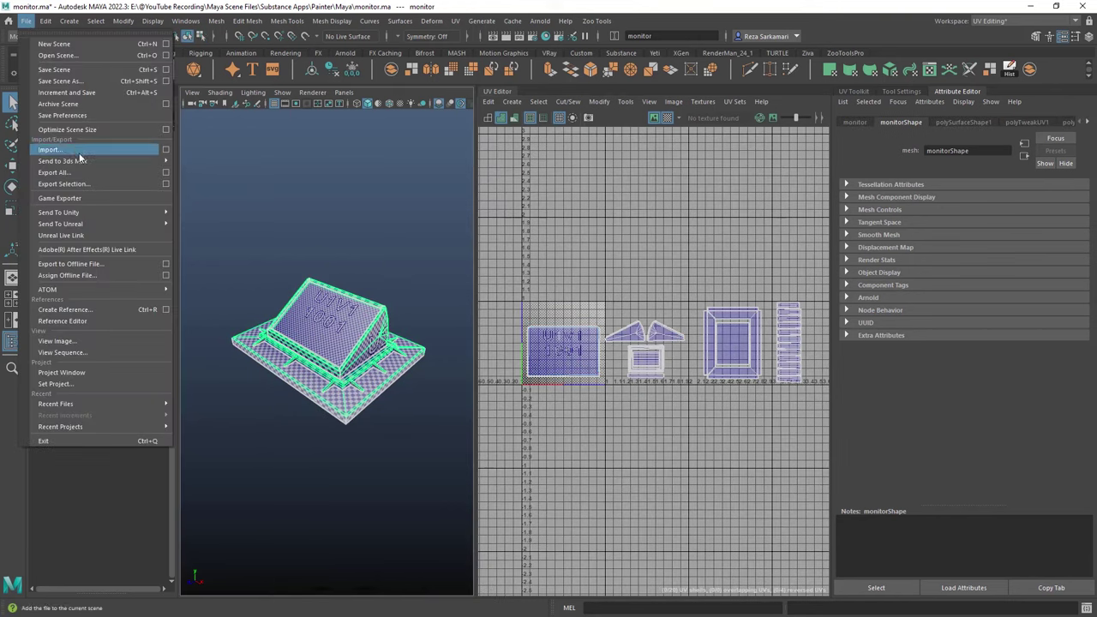
{"action": "left_click", "coordinate": [165, 183]}
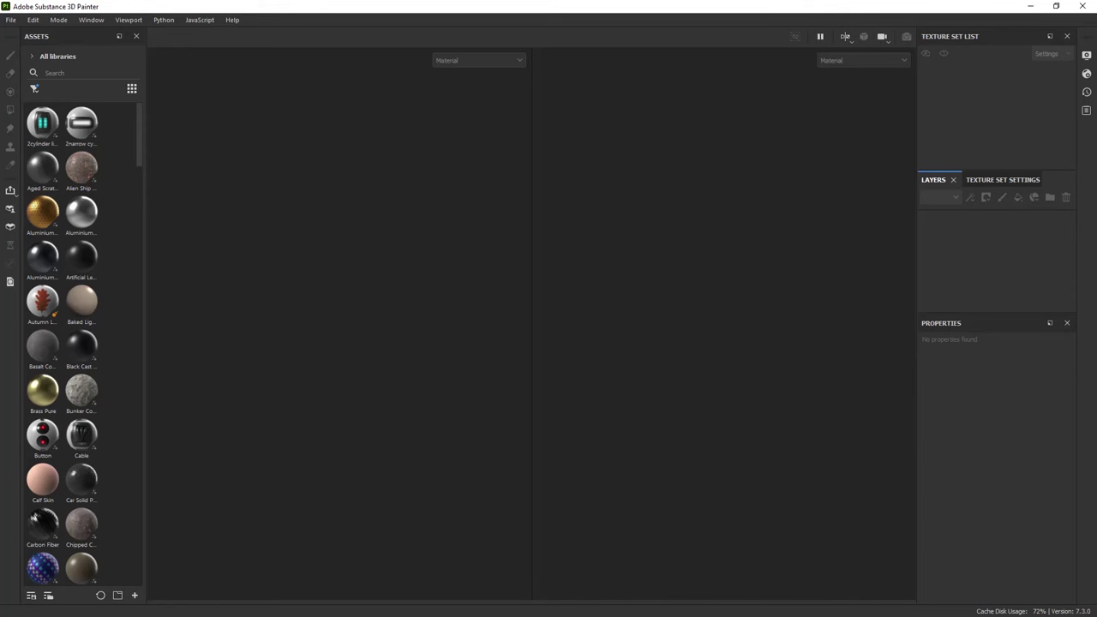
Create a new project from monitor_geoMasking.obj with Use UV Tile workflow (Preserve layout) enabled
{"action": "left_click", "coordinate": [11, 19]}
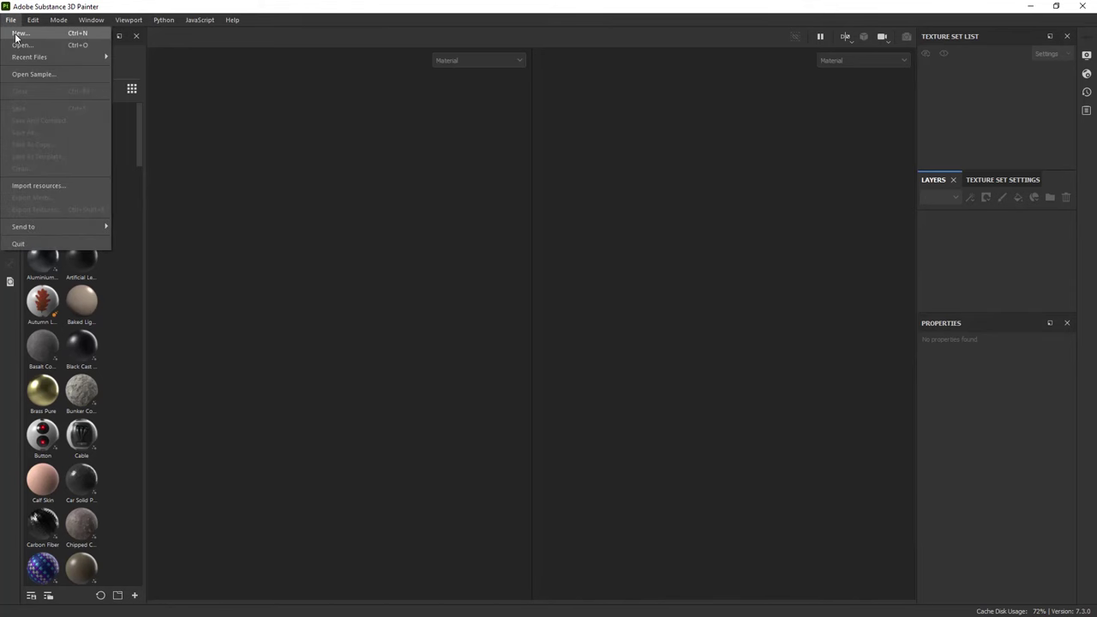
{"action": "left_click", "coordinate": [15, 35]}
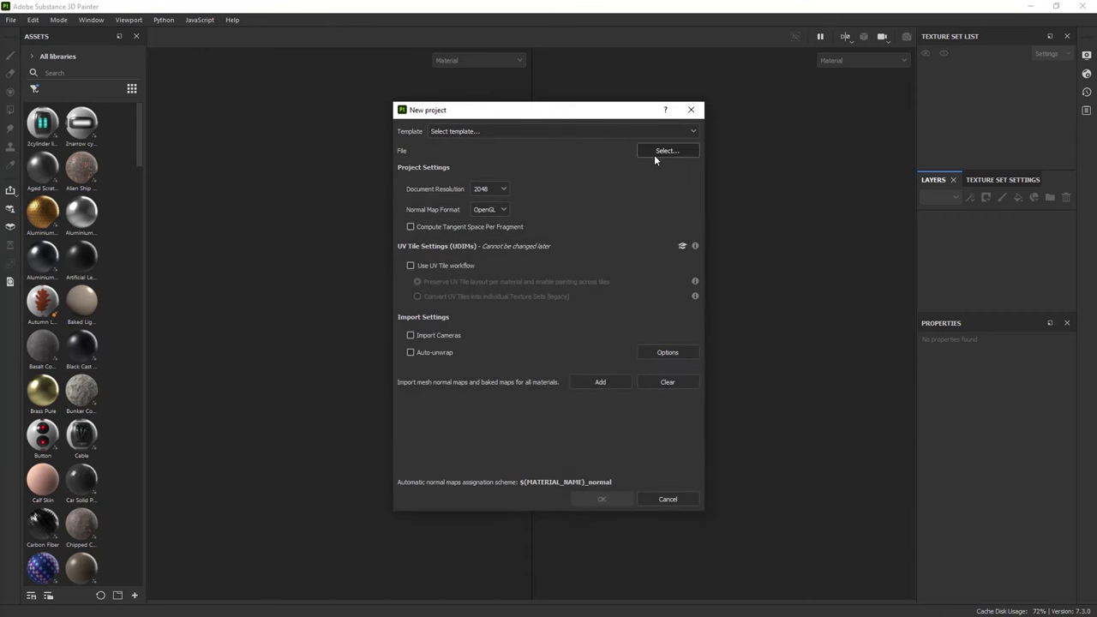
{"action": "left_click", "coordinate": [660, 151]}
{"action": "double_click", "coordinate": [531, 355]}
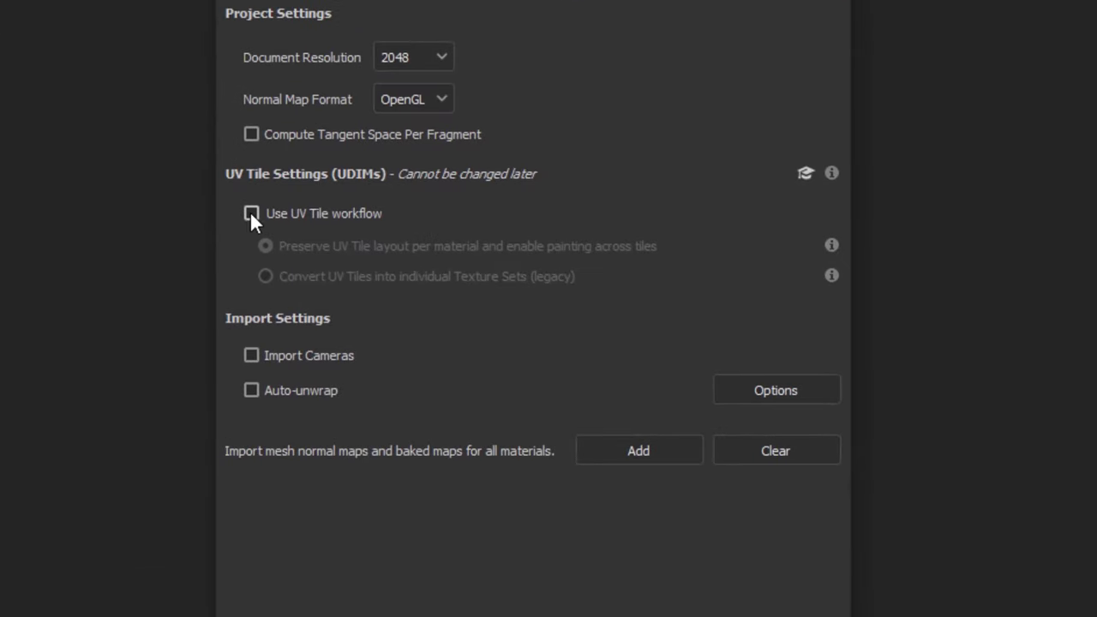
{"action": "left_click", "coordinate": [250, 213]}
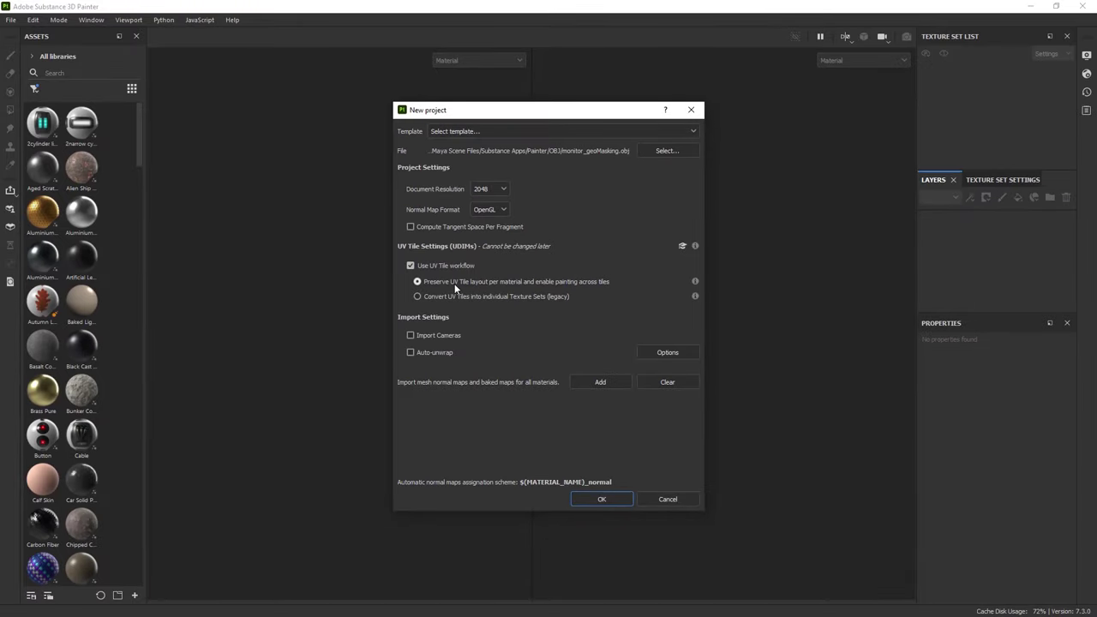
{"action": "left_click", "coordinate": [586, 502]}
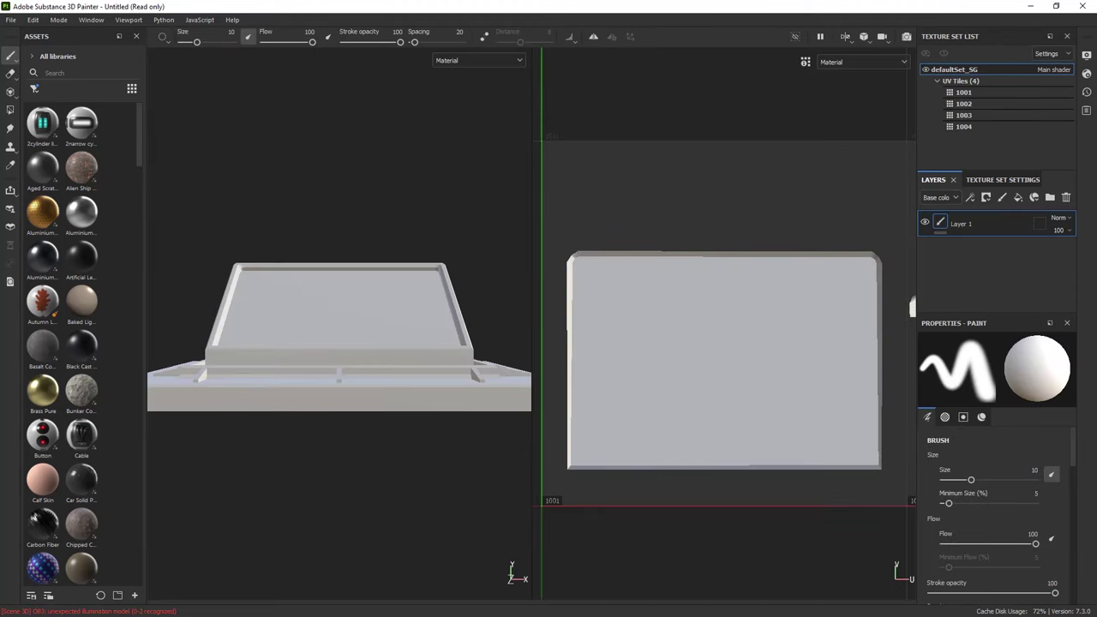
In the mesh map baking settings, raise the output size and set antialiasing to Subsampling 4x4
{"action": "left_click_drag", "start_coordinate": [354, 428], "coordinate": [281, 414], "text": "alt"}
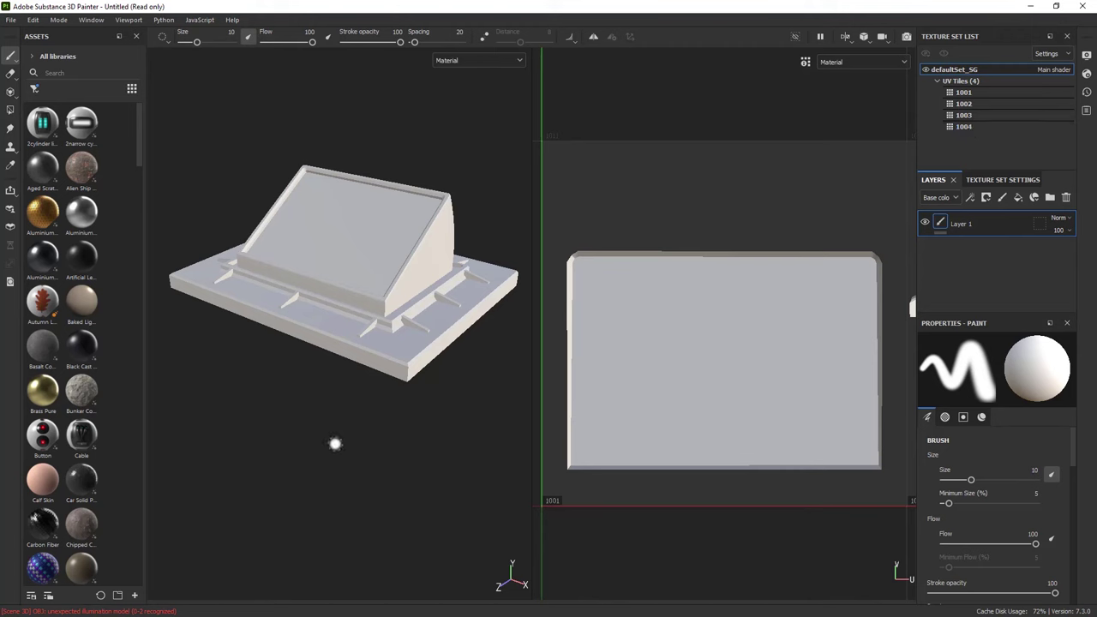
{"action": "left_click", "coordinate": [991, 182]}
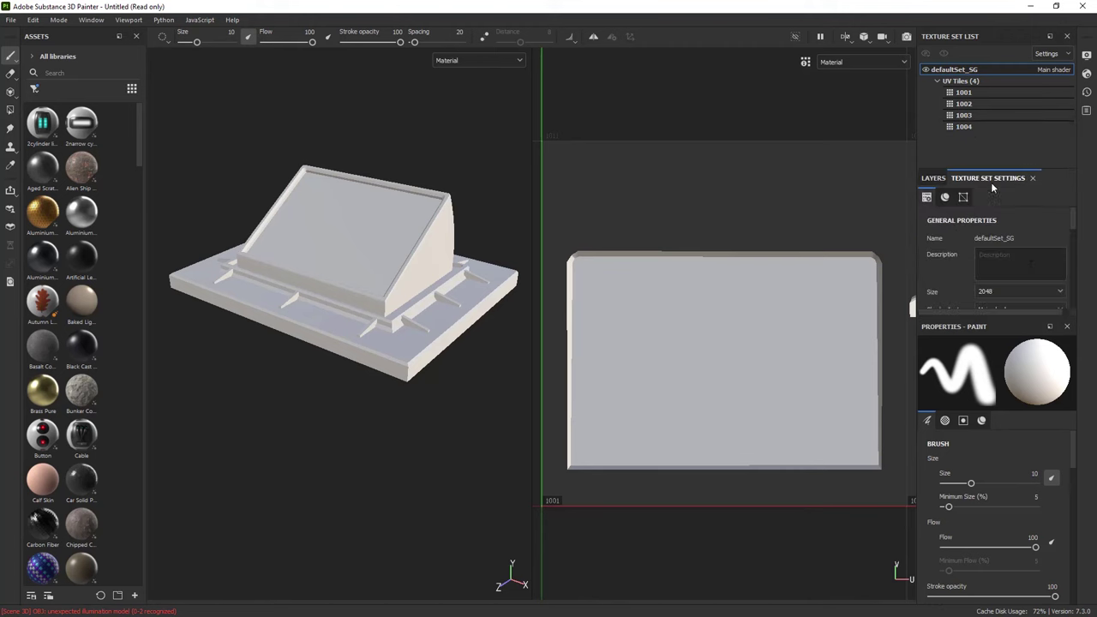
{"action": "scroll", "coordinate": [1036, 299], "scroll_direction": "down", "scroll_amount": 6}
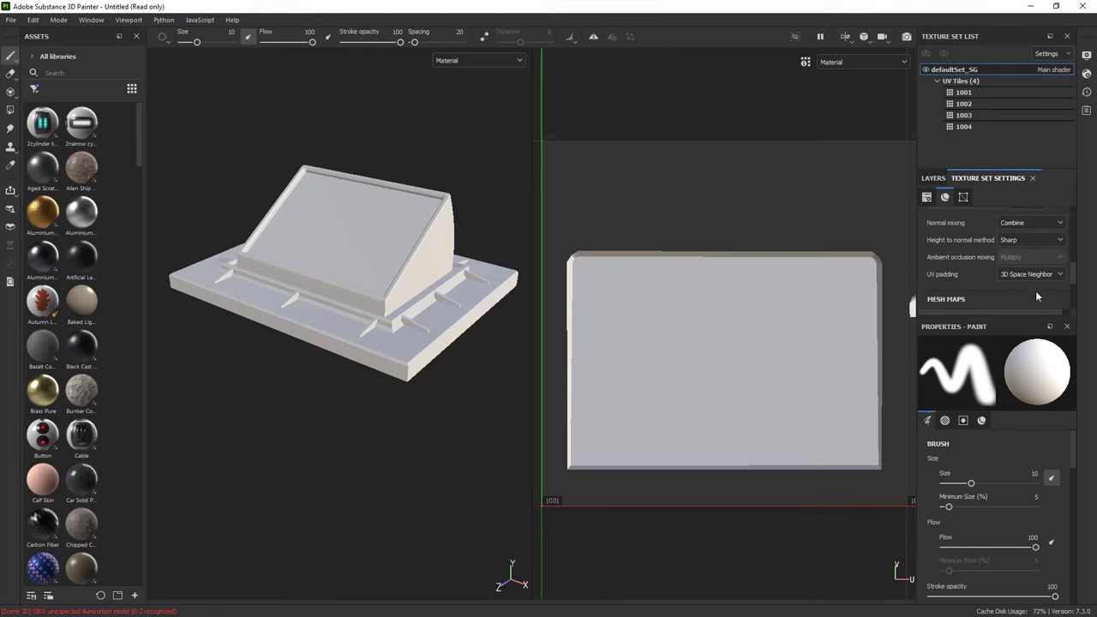
{"action": "scroll", "coordinate": [1034, 291], "scroll_direction": "down", "scroll_amount": 1}
{"action": "left_click", "coordinate": [1032, 283]}
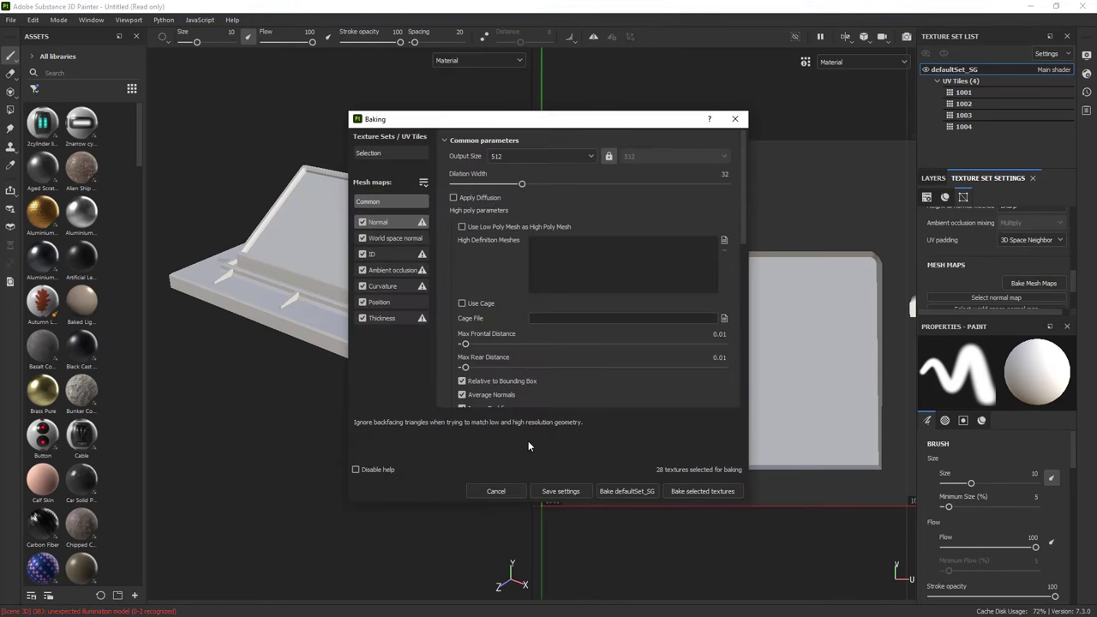
{"action": "left_click", "coordinate": [506, 160]}
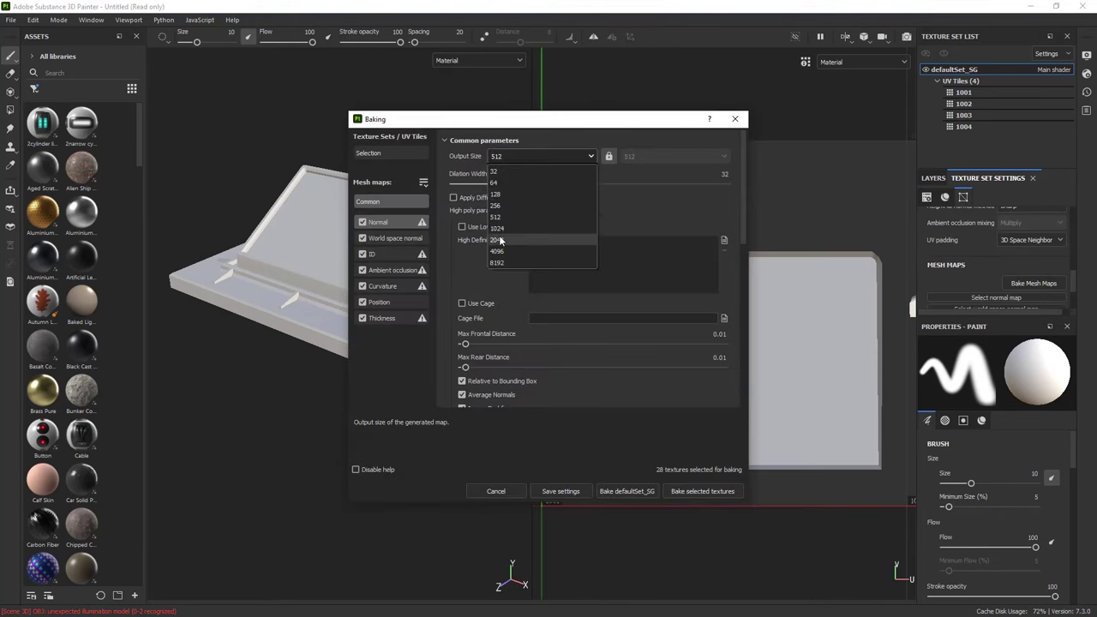
{"action": "left_click", "coordinate": [540, 239]}
{"action": "scroll", "coordinate": [536, 306], "scroll_direction": "down", "scroll_amount": 4}
{"action": "left_click", "coordinate": [549, 254]}
{"action": "left_click", "coordinate": [557, 290]}
Bake the seven mesh maps for UV tiles 1001–1004, then go back to the layer stack
{"action": "left_click", "coordinate": [675, 487]}
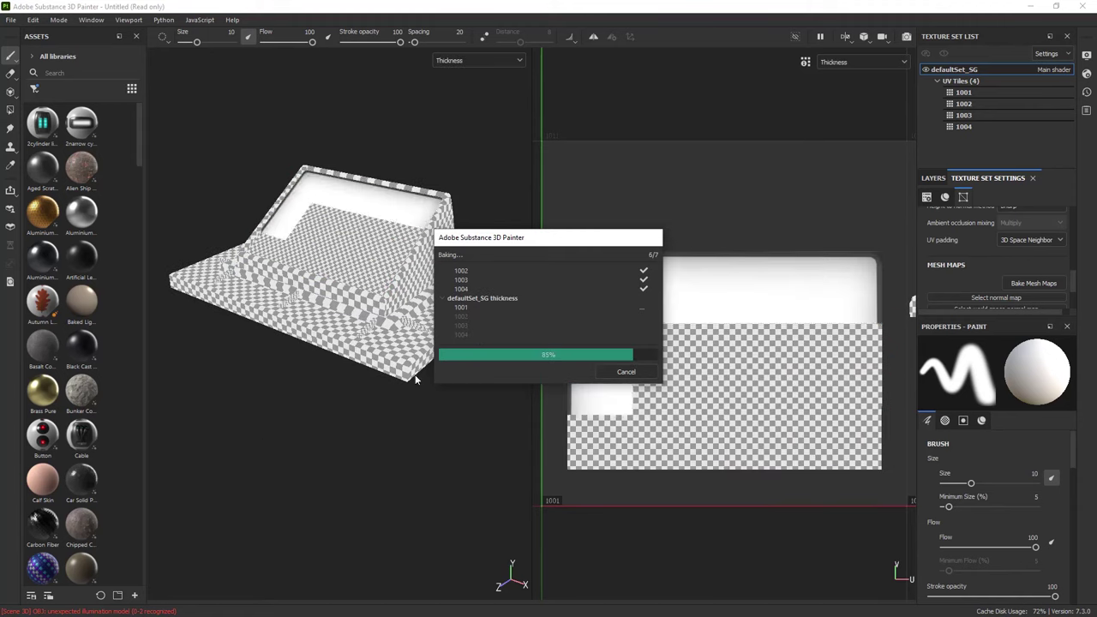
{"action": "left_click", "coordinate": [625, 373]}
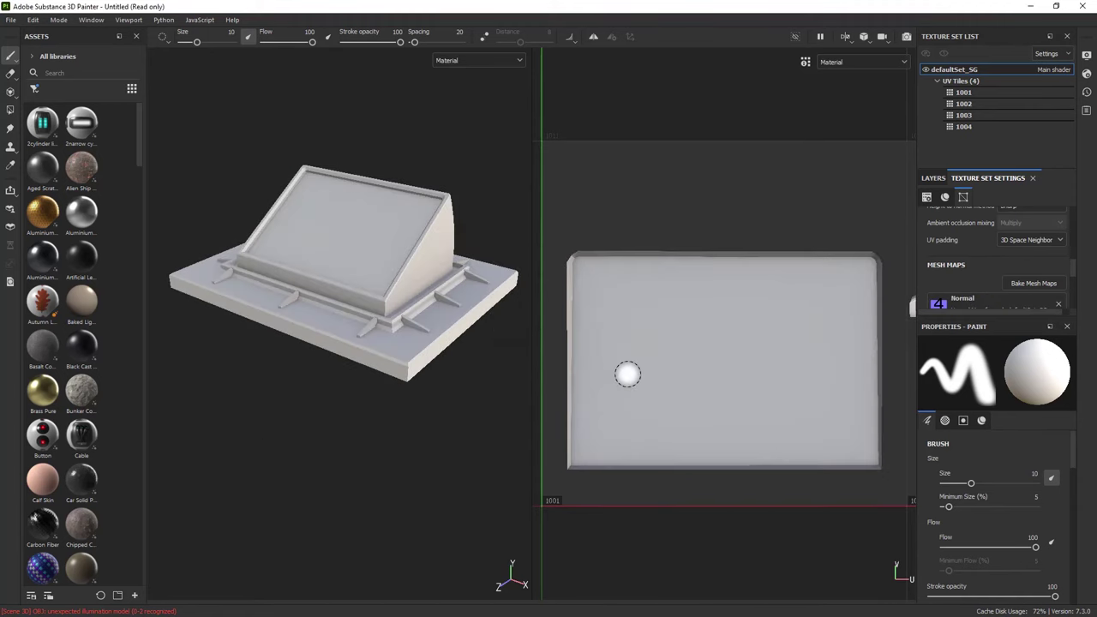
{"action": "scroll", "coordinate": [1071, 274], "scroll_direction": "down", "scroll_amount": 3}
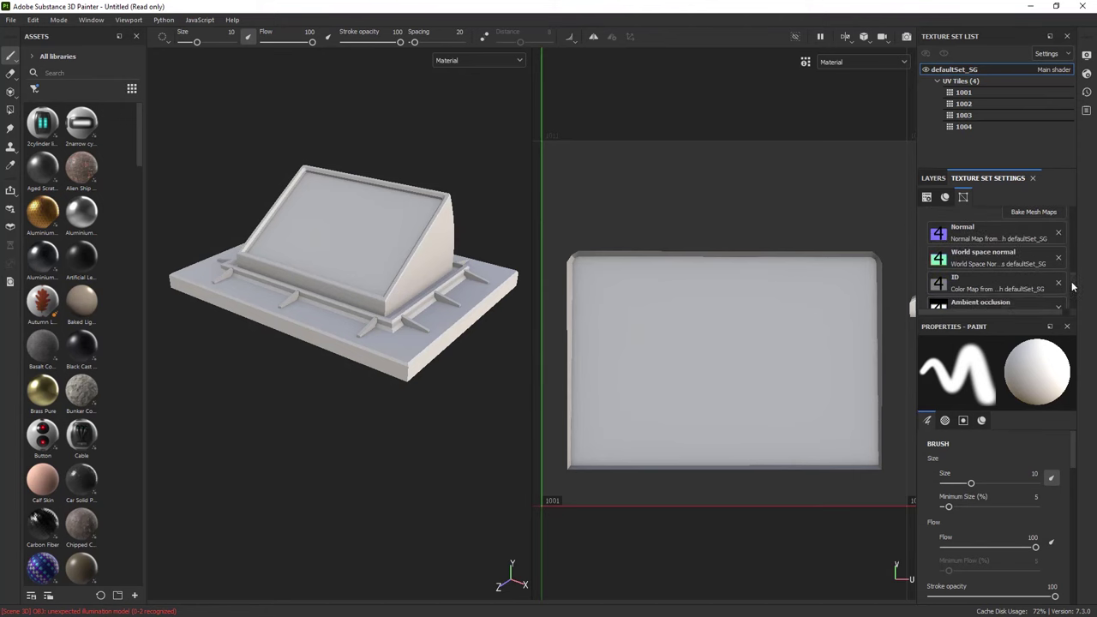
{"action": "left_click", "coordinate": [933, 178]}
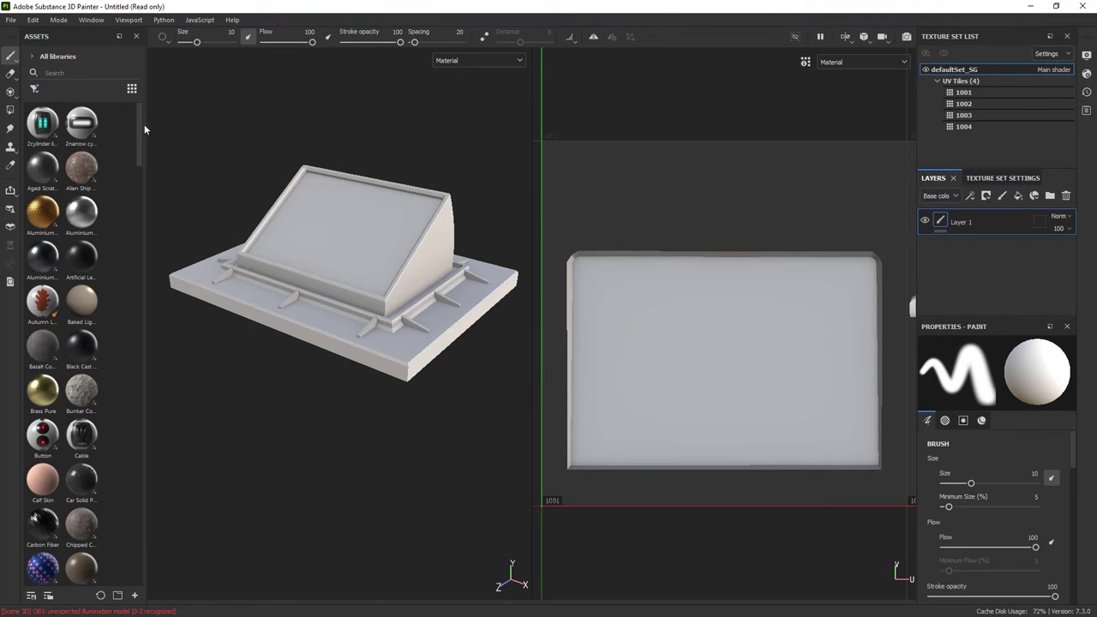
Widen the Assets panel to three columns and show only materials
{"action": "left_click_drag", "start_coordinate": [144, 123], "coordinate": [215, 128]}
{"action": "left_click", "coordinate": [51, 89]}
{"action": "left_click_drag", "start_coordinate": [218, 217], "coordinate": [199, 495]}
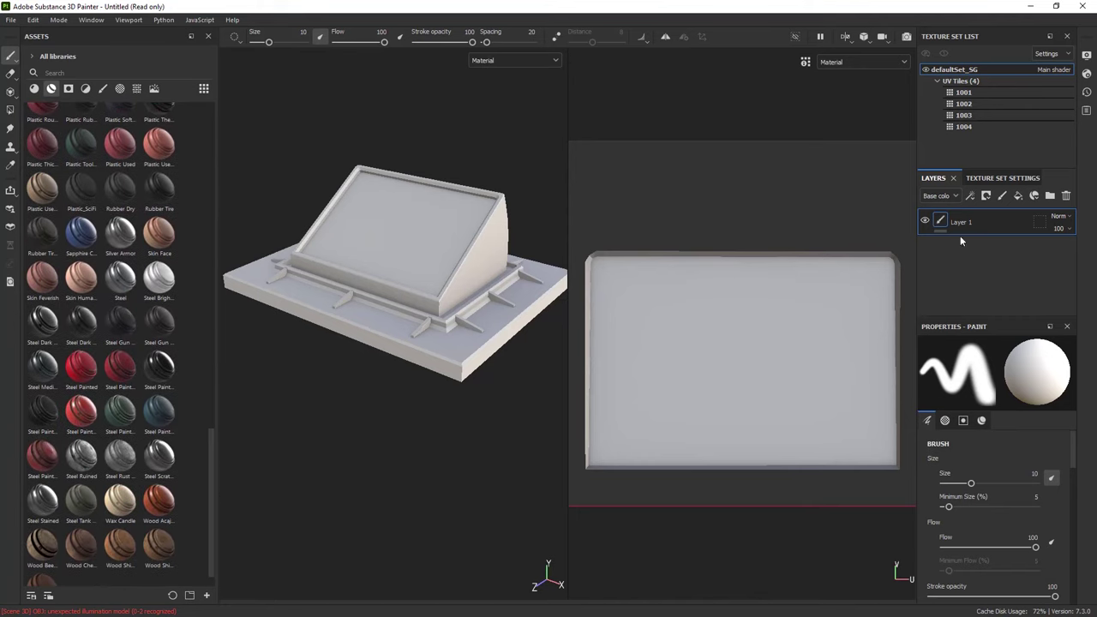
Replace empty Layer 1 with the Steel Painted Scraped material, coating the monitor in green
{"action": "key", "text": "Delete"}
{"action": "mouse_move", "coordinate": [120, 410]}
{"action": "left_mouse_down"}
{"action": "mouse_move", "coordinate": [832, 291]}
{"action": "mouse_move", "coordinate": [964, 245]}
{"action": "left_mouse_up"}
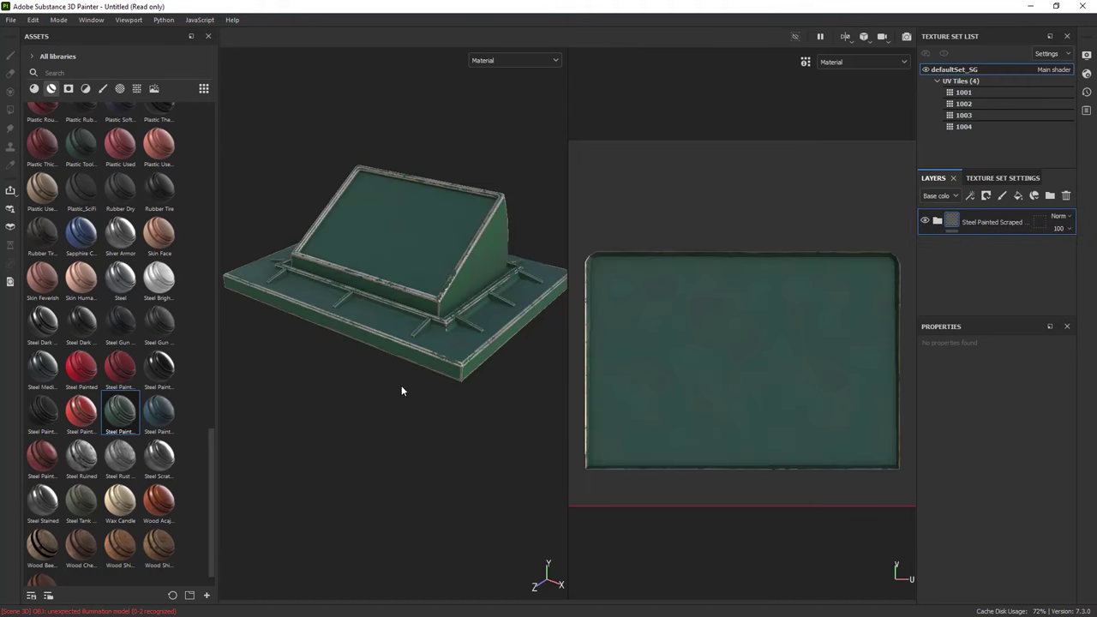
{"action": "scroll", "coordinate": [418, 377], "scroll_direction": "down", "scroll_amount": 1}
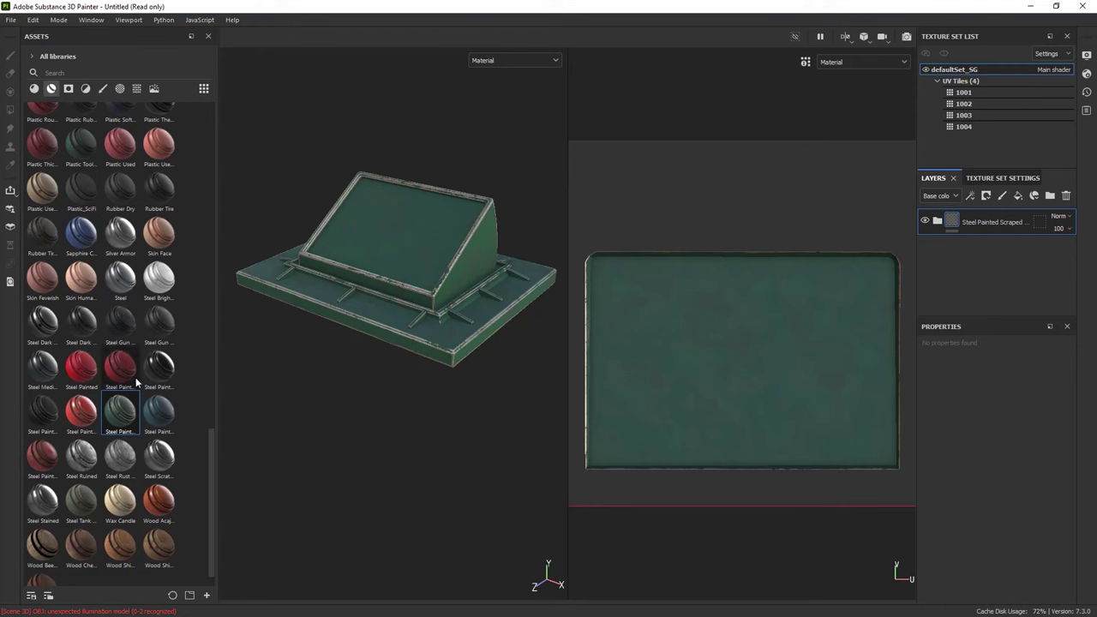
Search the assets for 'glass' and add Glass Film Dirty Mirror as a layer
{"action": "left_click", "coordinate": [55, 72]}
{"action": "type", "text": "glass"}
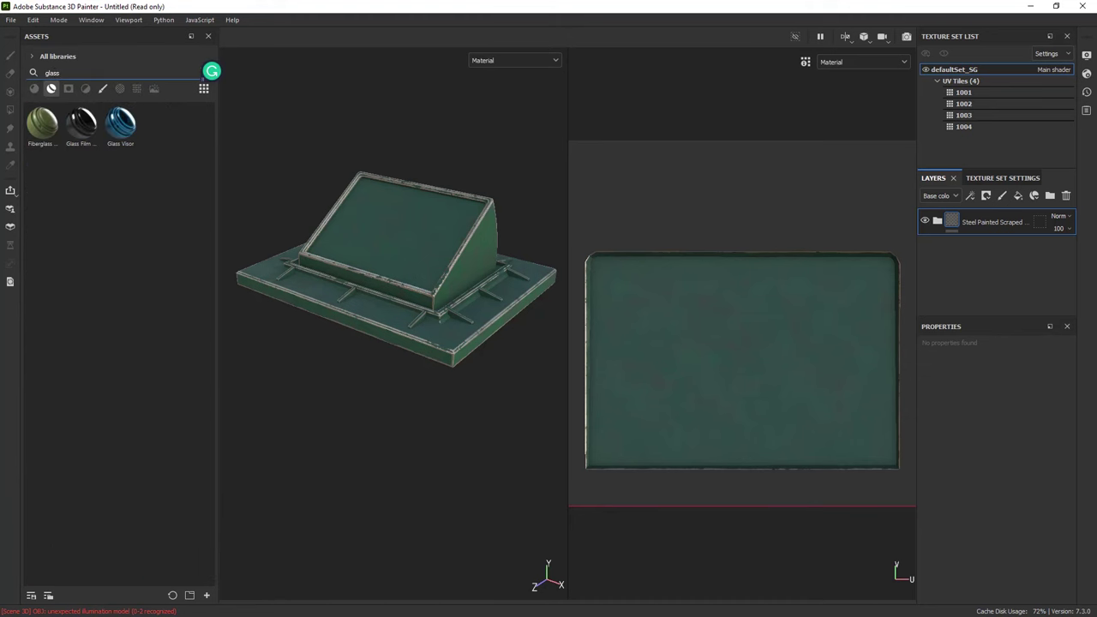
{"action": "left_click_drag", "start_coordinate": [75, 134], "coordinate": [975, 217]}
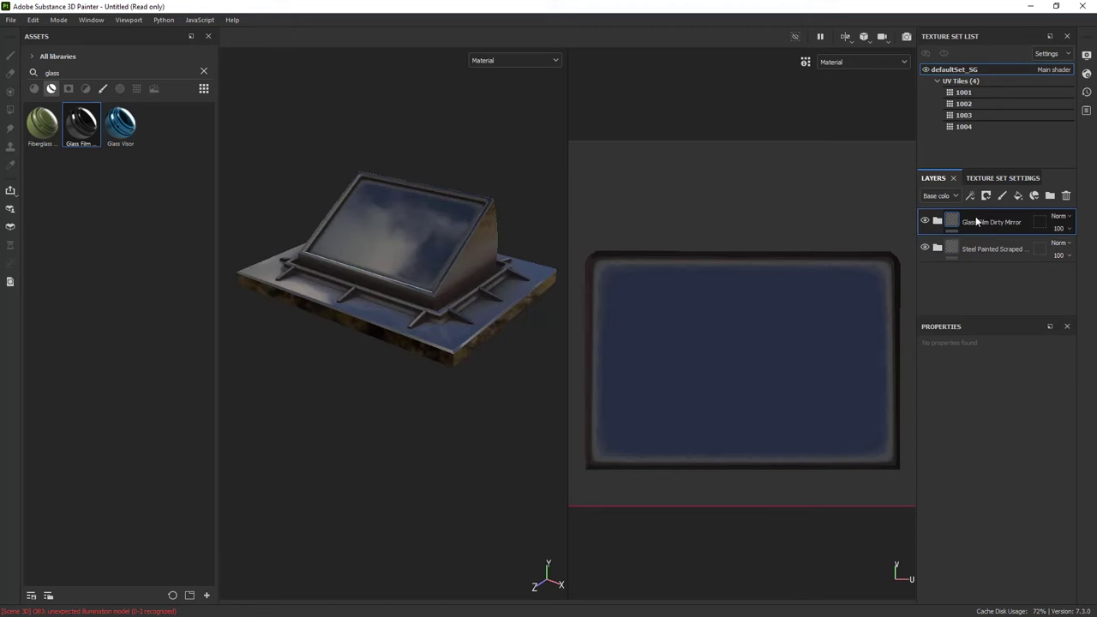
Mask the glass layer to UV tile 1001 by excluding tiles 1002, 1003 and 1004
{"action": "left_click", "coordinate": [1039, 225]}
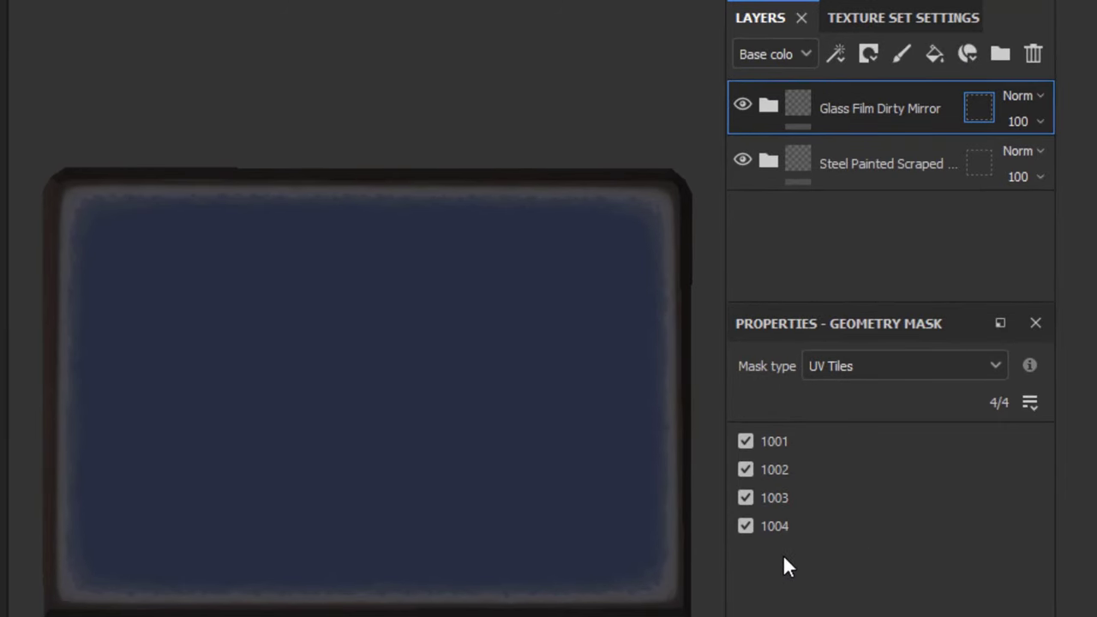
{"action": "left_click", "coordinate": [745, 441]}
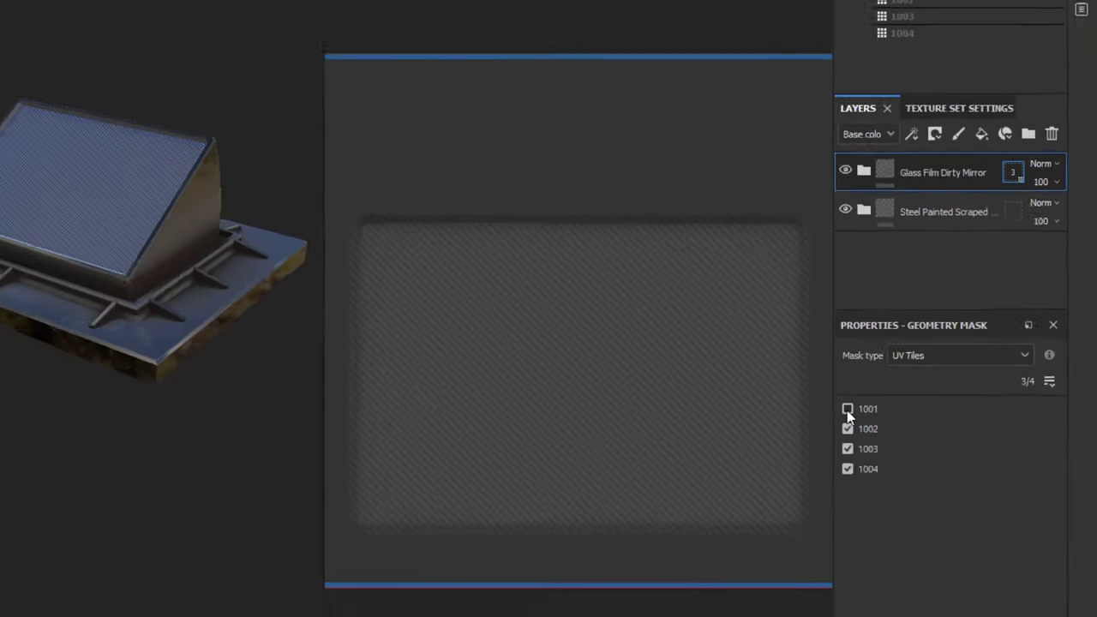
{"action": "left_click", "coordinate": [846, 410]}
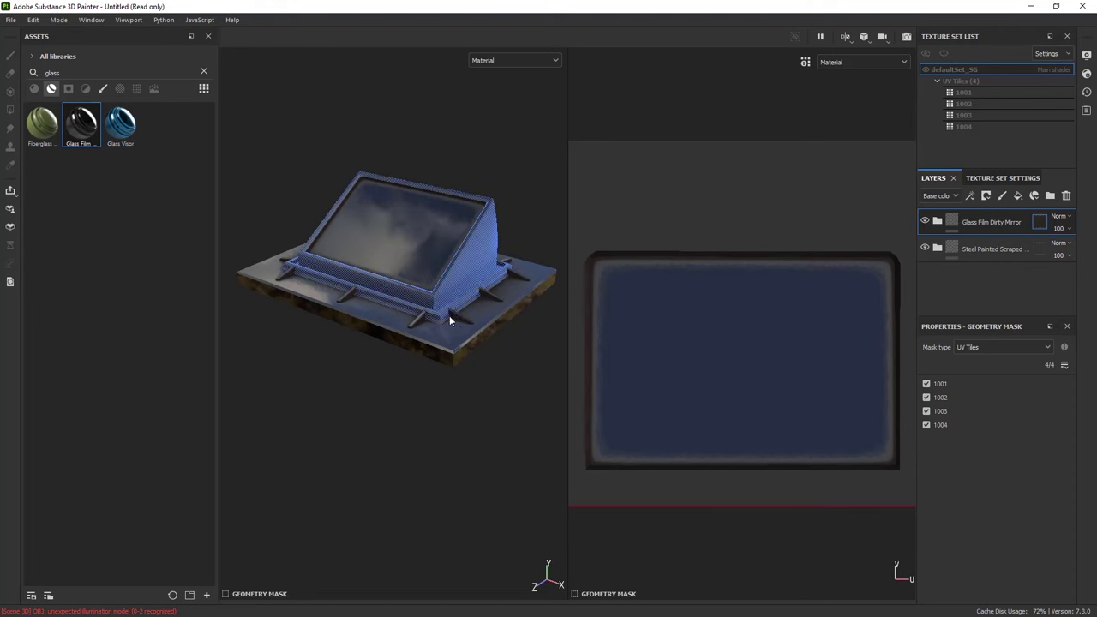
{"action": "left_click", "coordinate": [925, 425]}
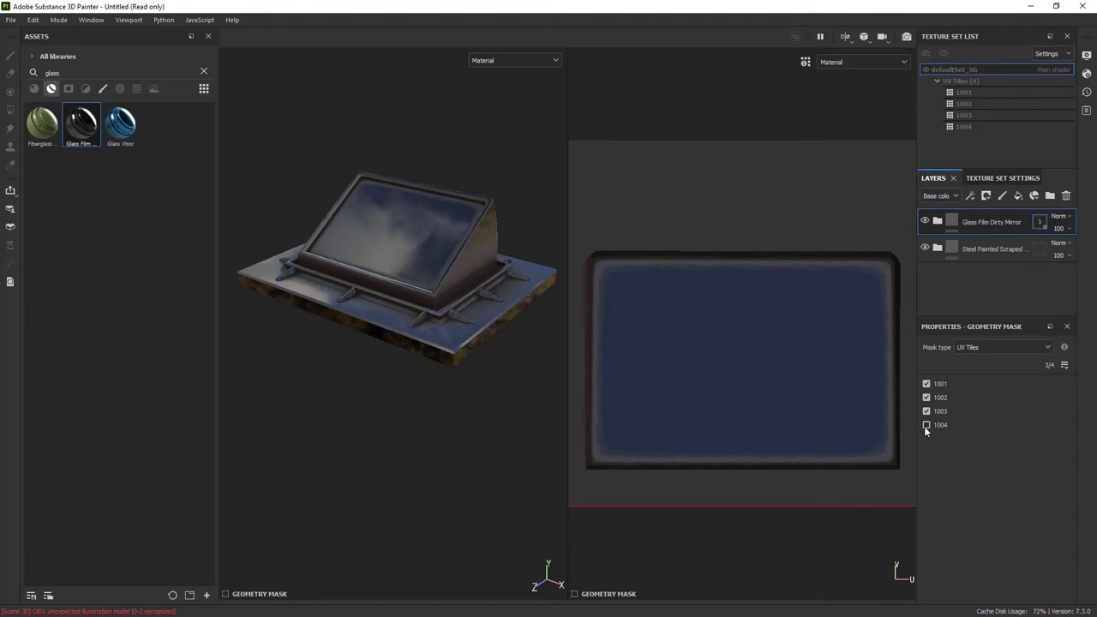
{"action": "left_click", "coordinate": [925, 412]}
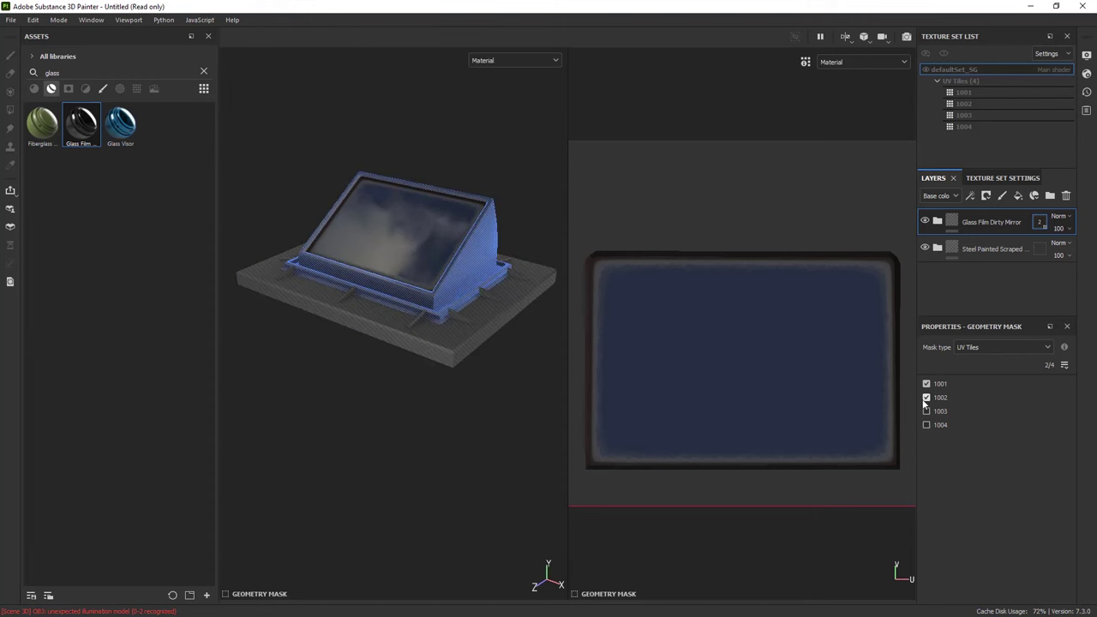
{"action": "left_click", "coordinate": [925, 397]}
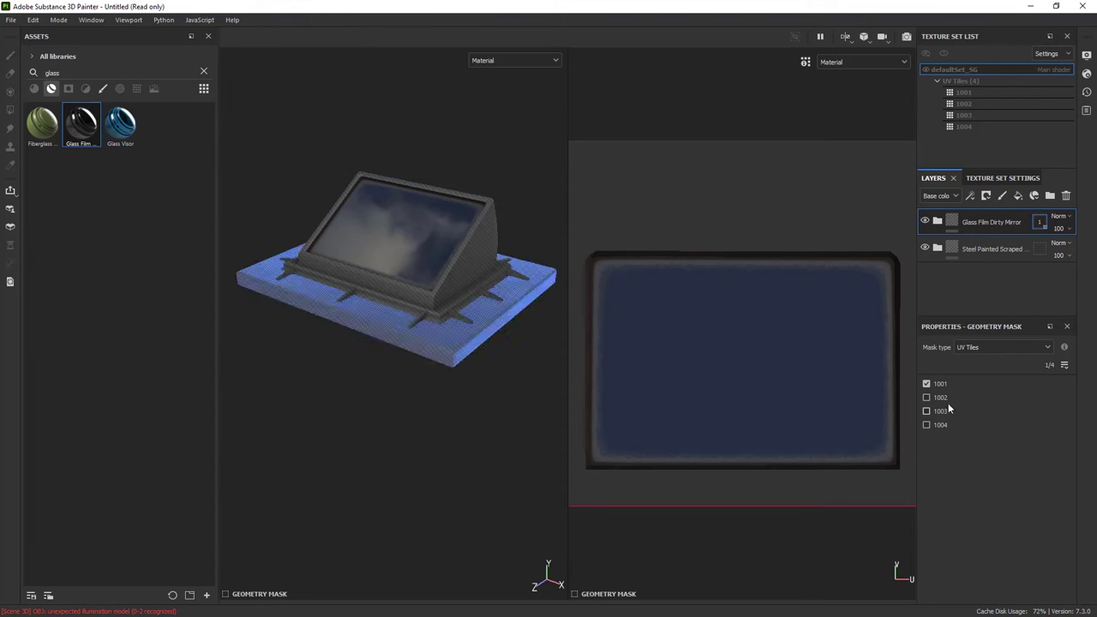
{"action": "left_click", "coordinate": [951, 224]}
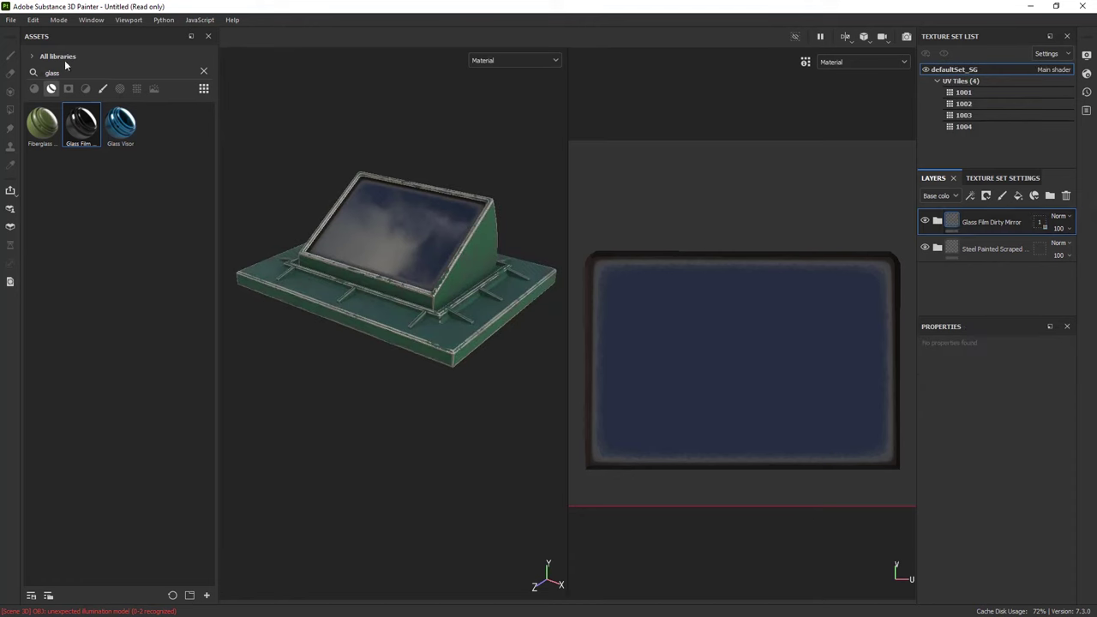
Clear the glass search and add Steel Painted Worn as a new layer
{"action": "left_click", "coordinate": [203, 71]}
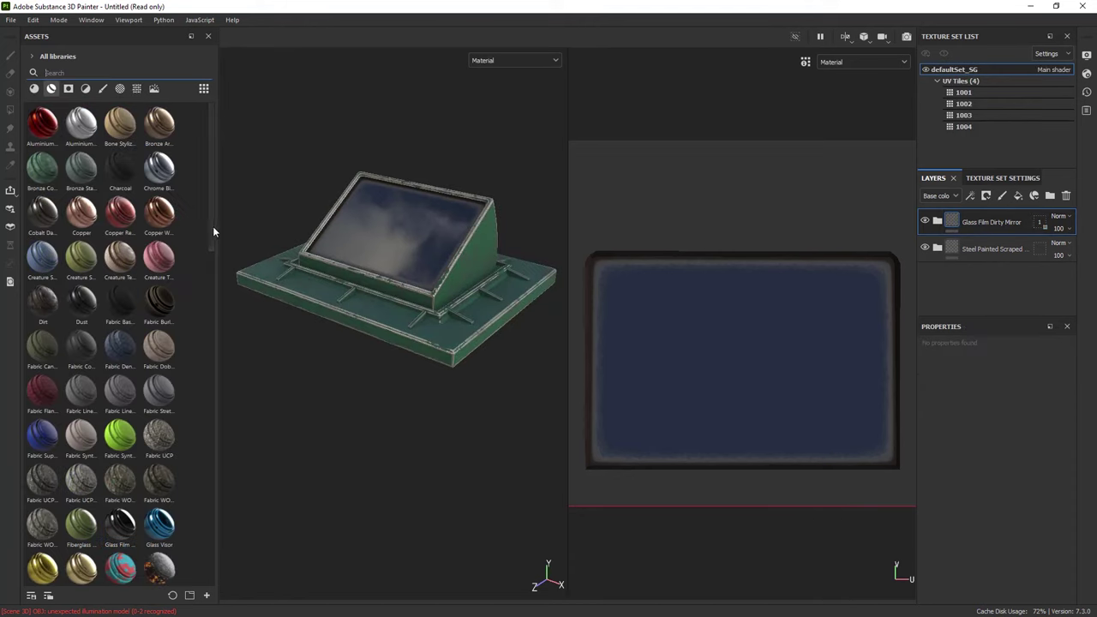
{"action": "left_click_drag", "start_coordinate": [212, 226], "coordinate": [184, 532]}
{"action": "mouse_move", "coordinate": [43, 545]}
{"action": "left_mouse_down"}
{"action": "mouse_move", "coordinate": [877, 262]}
{"action": "mouse_move", "coordinate": [974, 214]}
{"action": "left_mouse_up"}
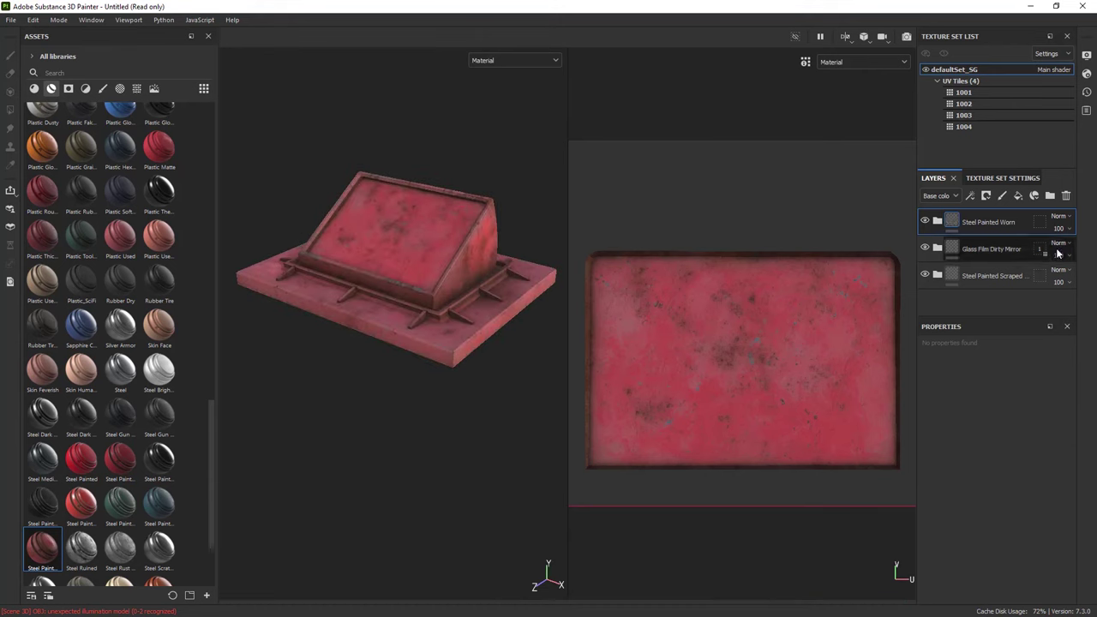
Exclude UV tiles 1001, 1003 and 1004 from the worn paint layer's geometry mask
{"action": "left_click", "coordinate": [1039, 222]}
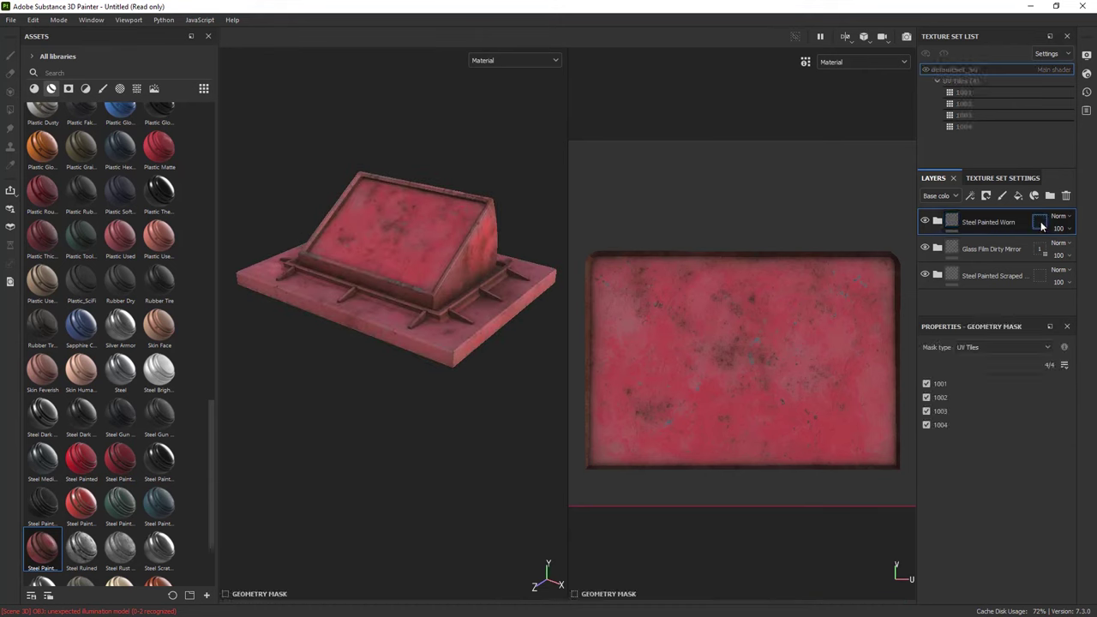
{"action": "left_click", "coordinate": [925, 383]}
{"action": "left_click", "coordinate": [925, 410]}
{"action": "left_click", "coordinate": [925, 424]}
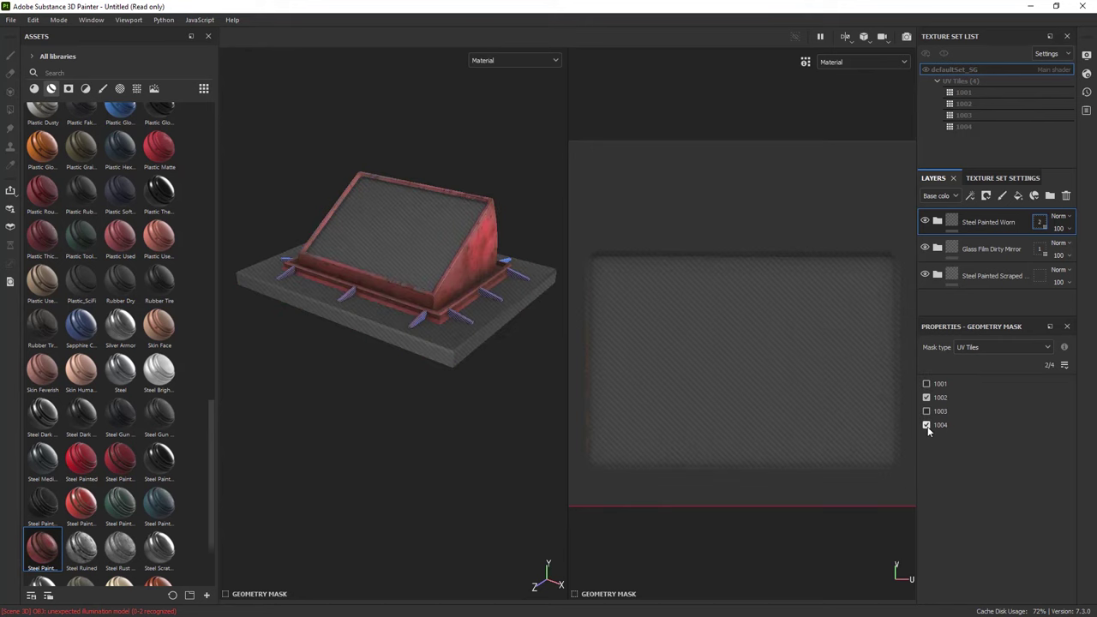
{"action": "left_click", "coordinate": [951, 224]}
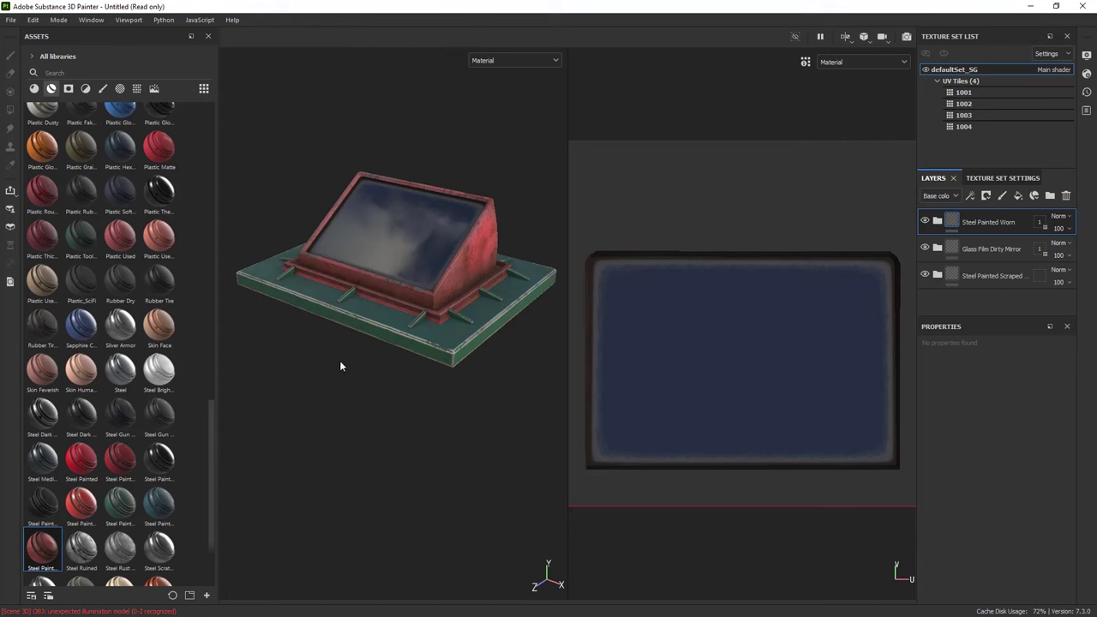
{"action": "left_click", "coordinate": [936, 222]}
{"action": "left_click", "coordinate": [937, 222]}
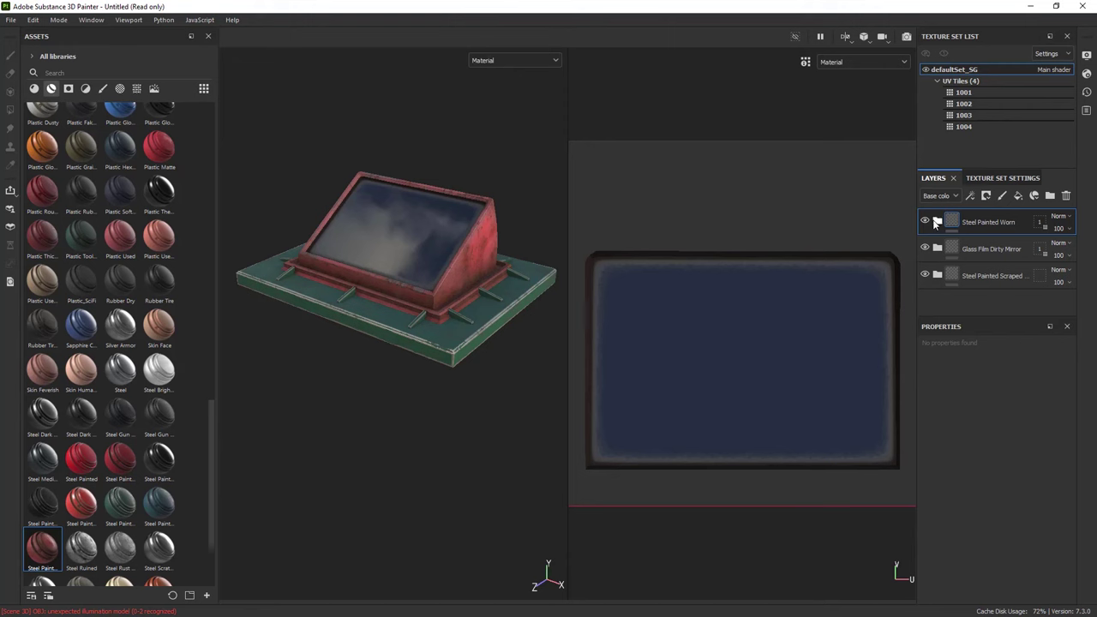